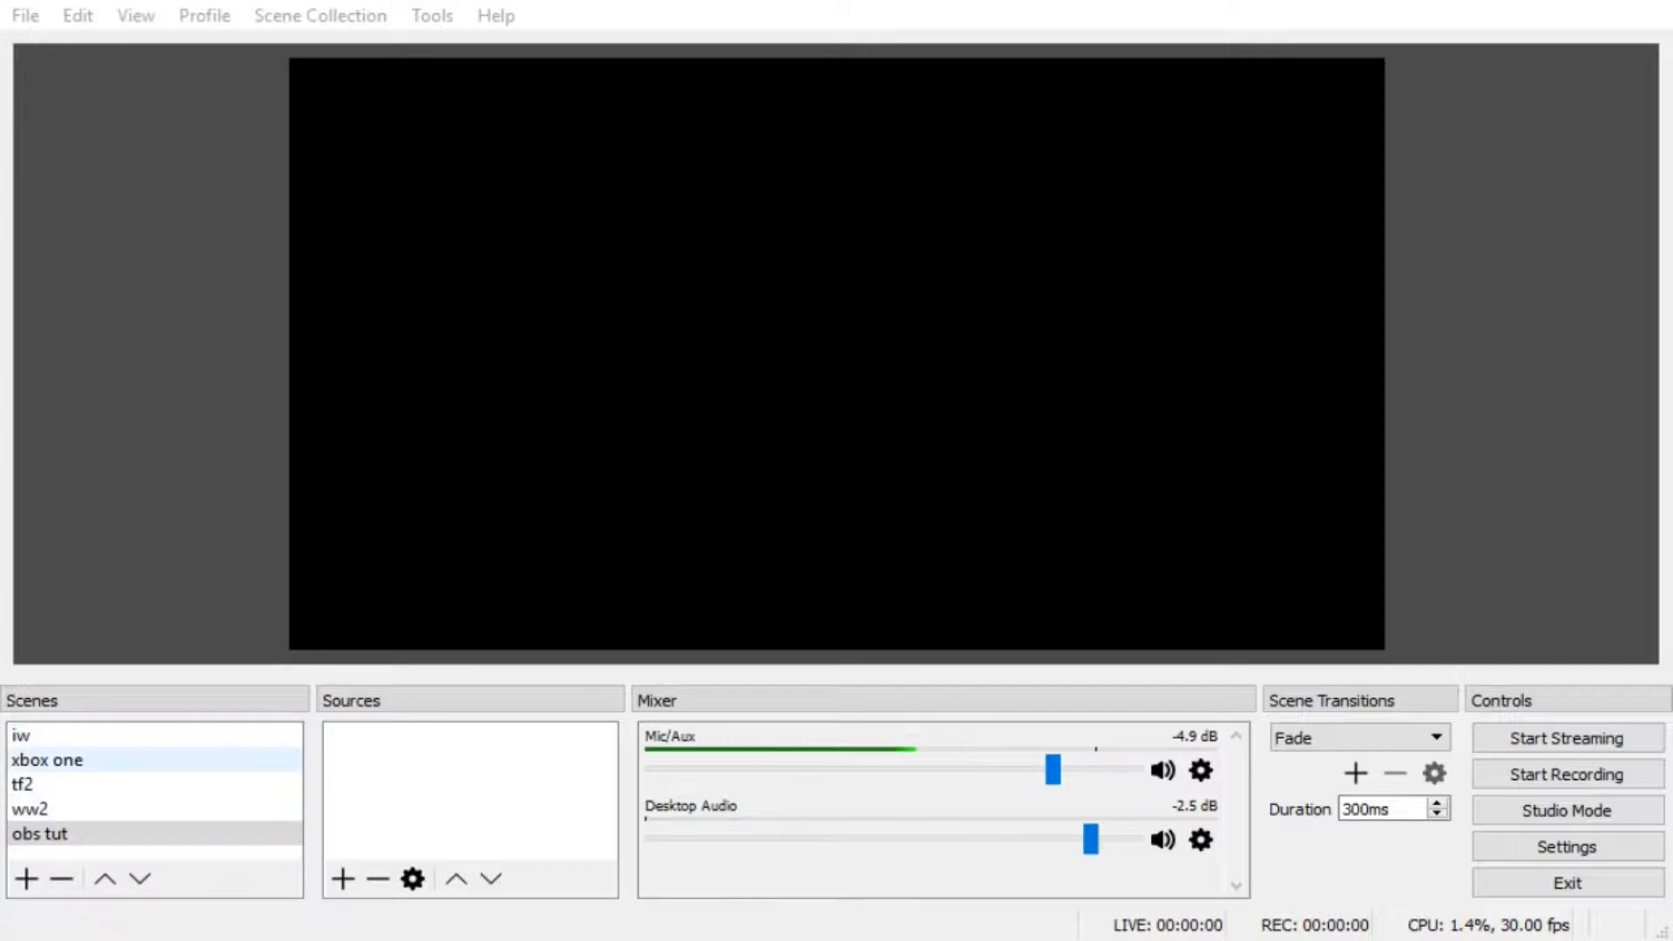
pyautogui.click(71, 834)
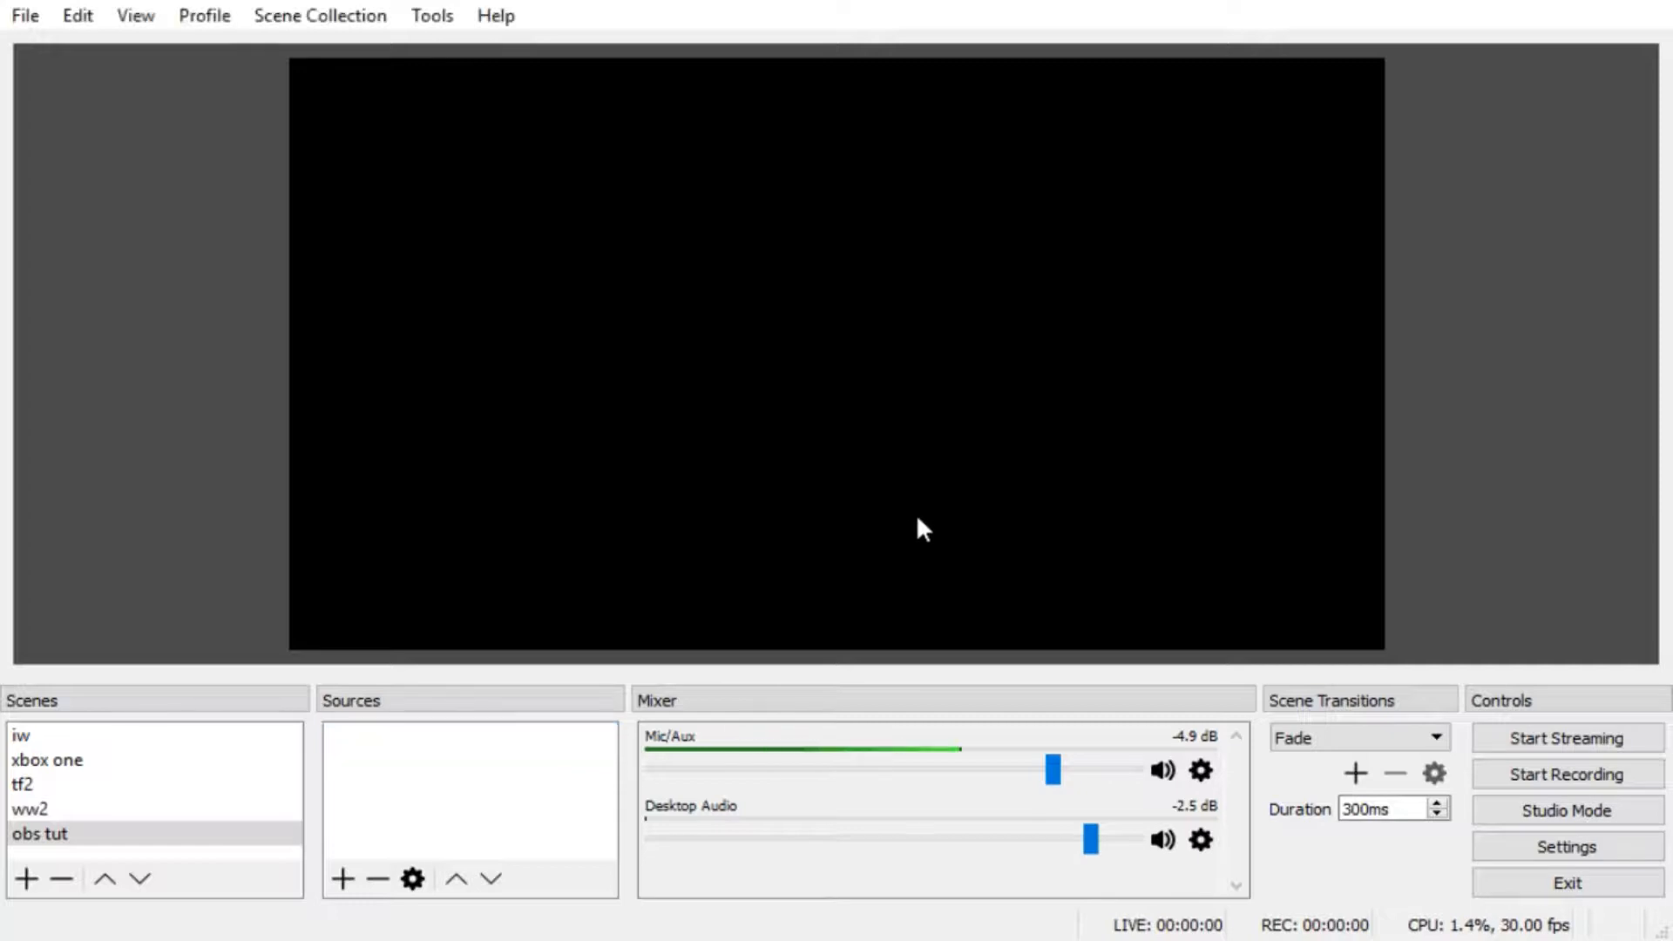
pyautogui.click(170, 835)
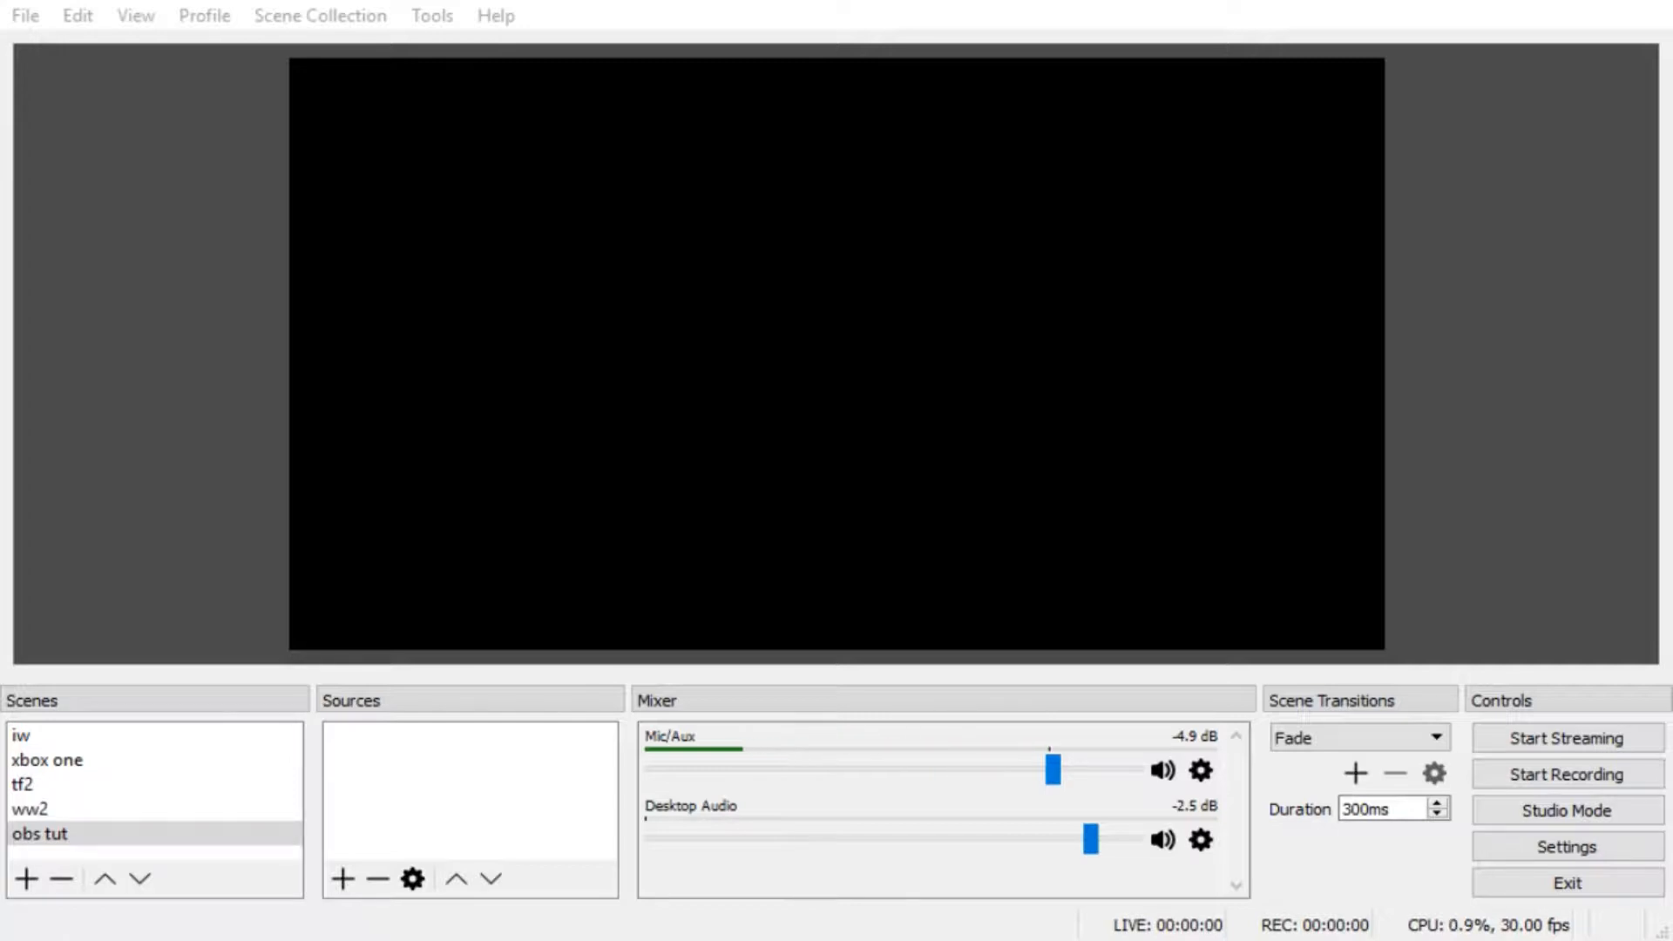
pyautogui.hotkey('alt', 'Tab')
pyautogui.press('alt')
pyautogui.hotkey('alt', 'Tab')
pyautogui.hotkey('alt', 'Tab')
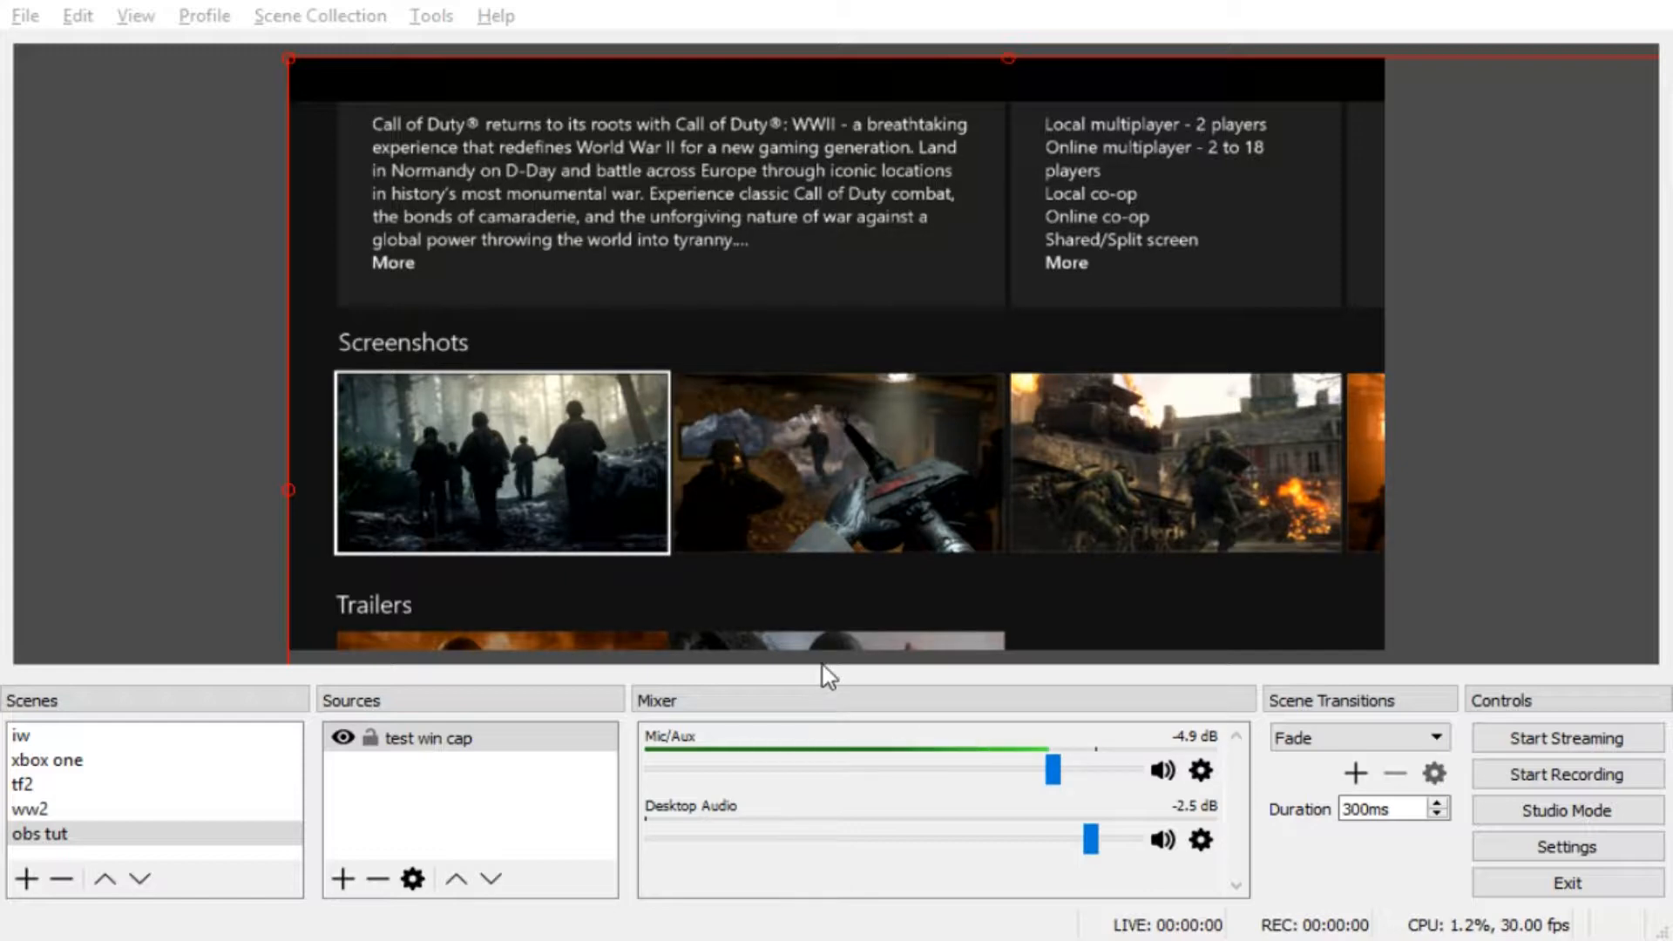
pyautogui.click(1149, 859)
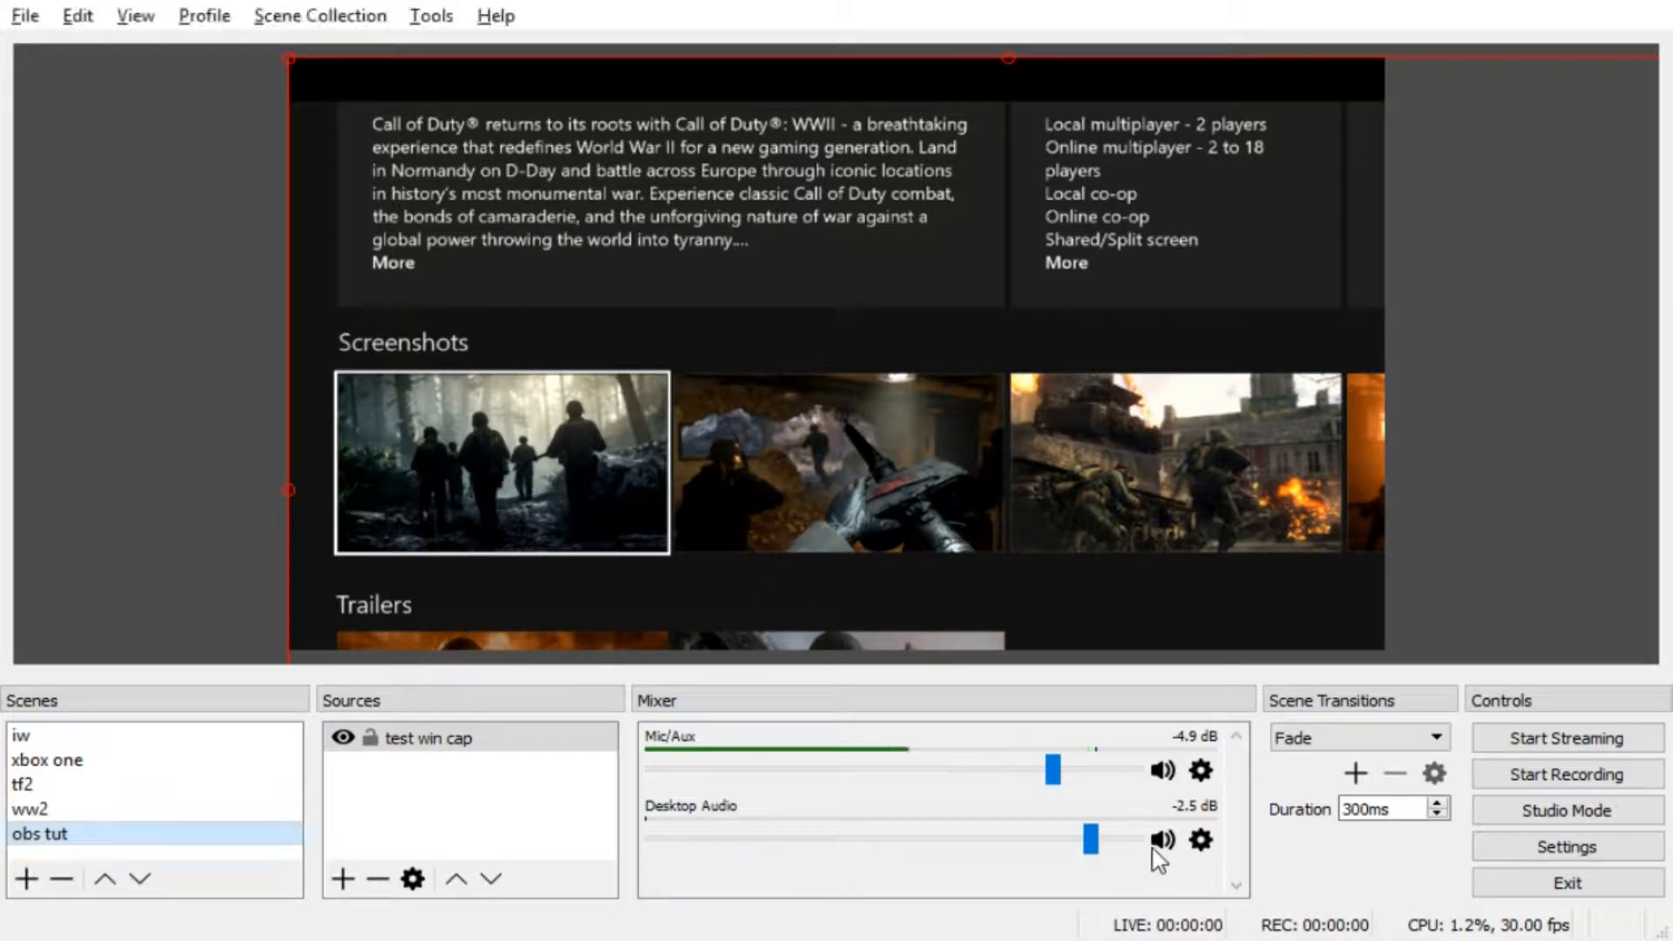
# - Fit the test win cap source to the canvas and toggle the captured Game Capture window to full screen and back
pyautogui.click(469, 739)
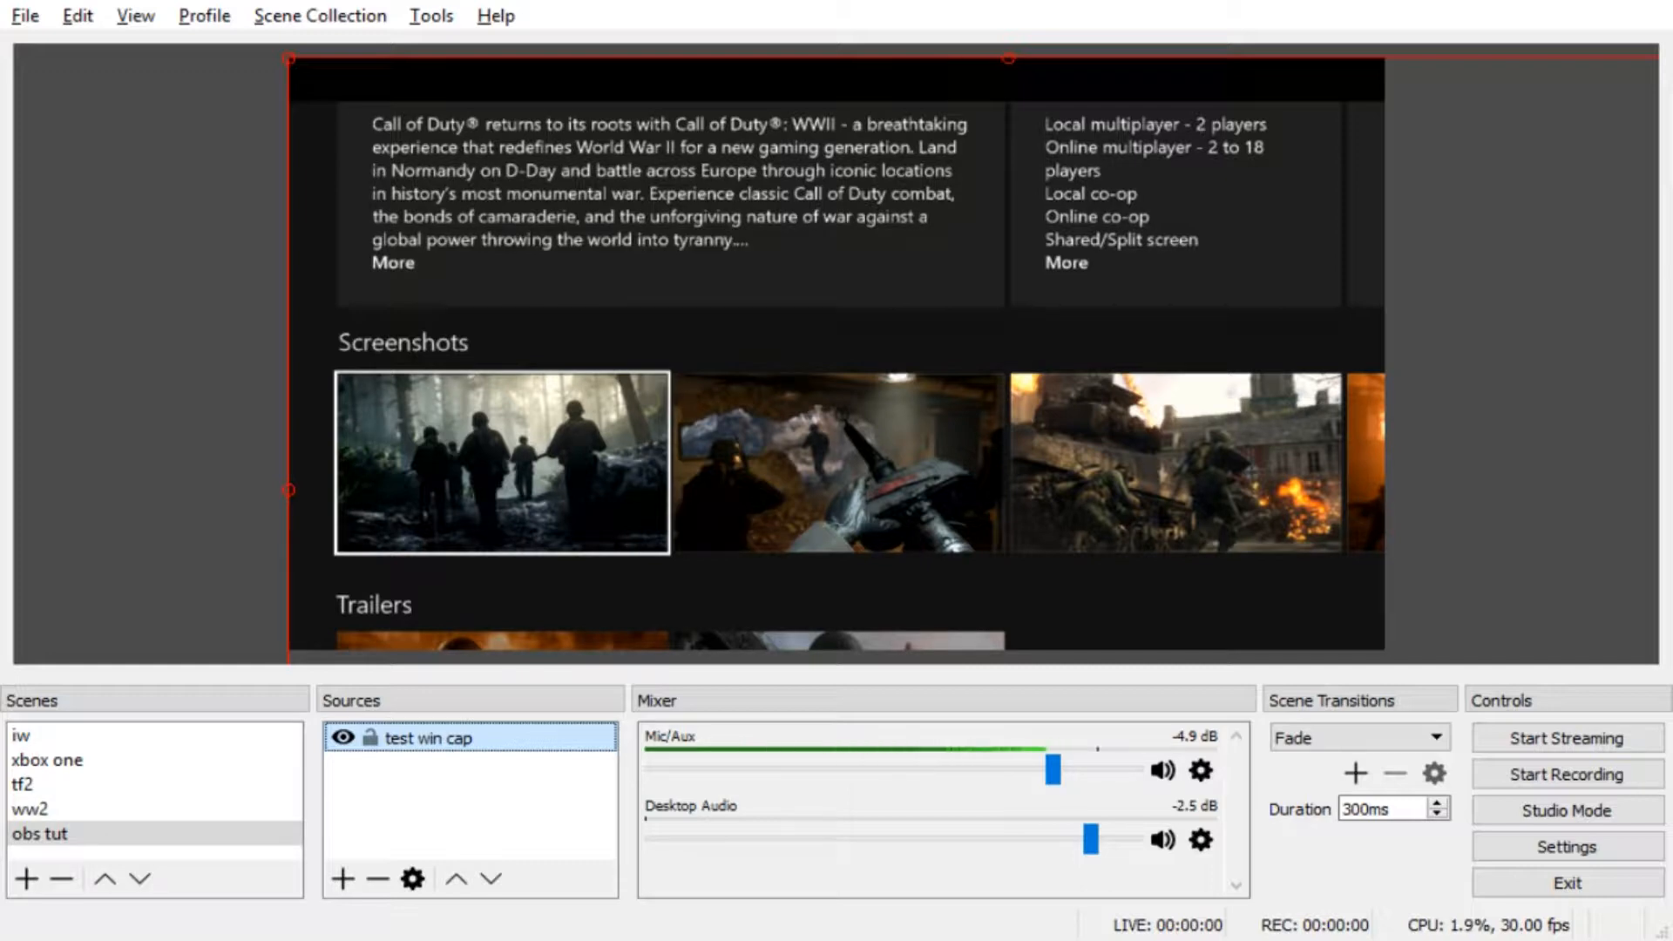
pyautogui.hotkey('ctrl', 'f')
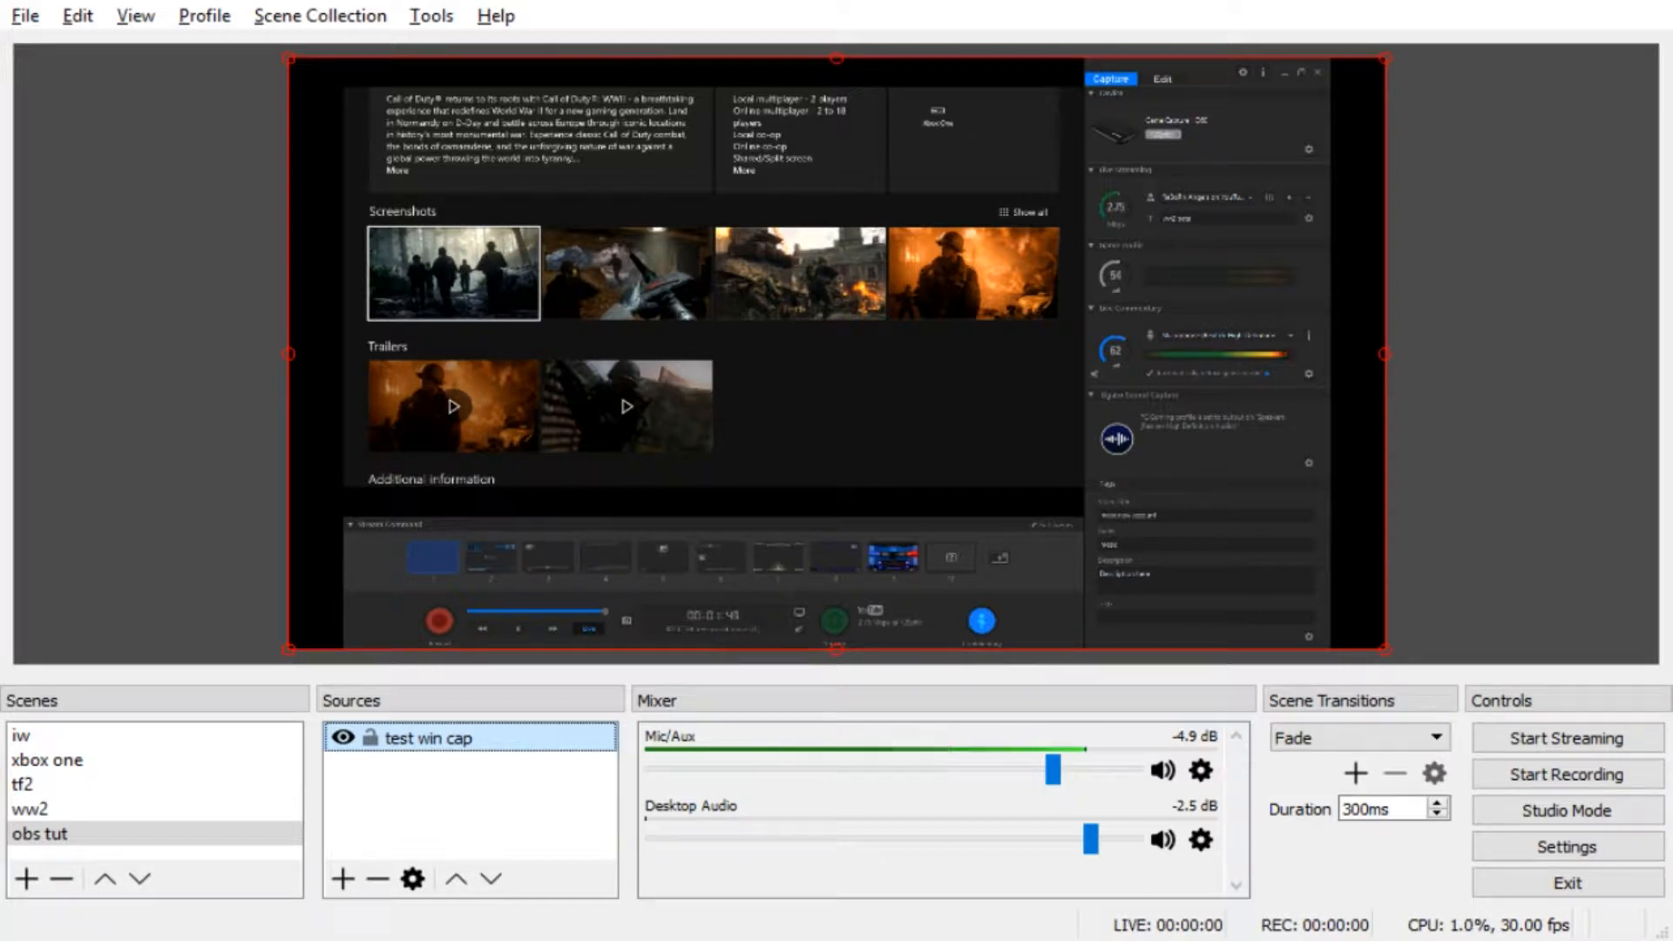
pyautogui.hotkey('alt', 'Return')
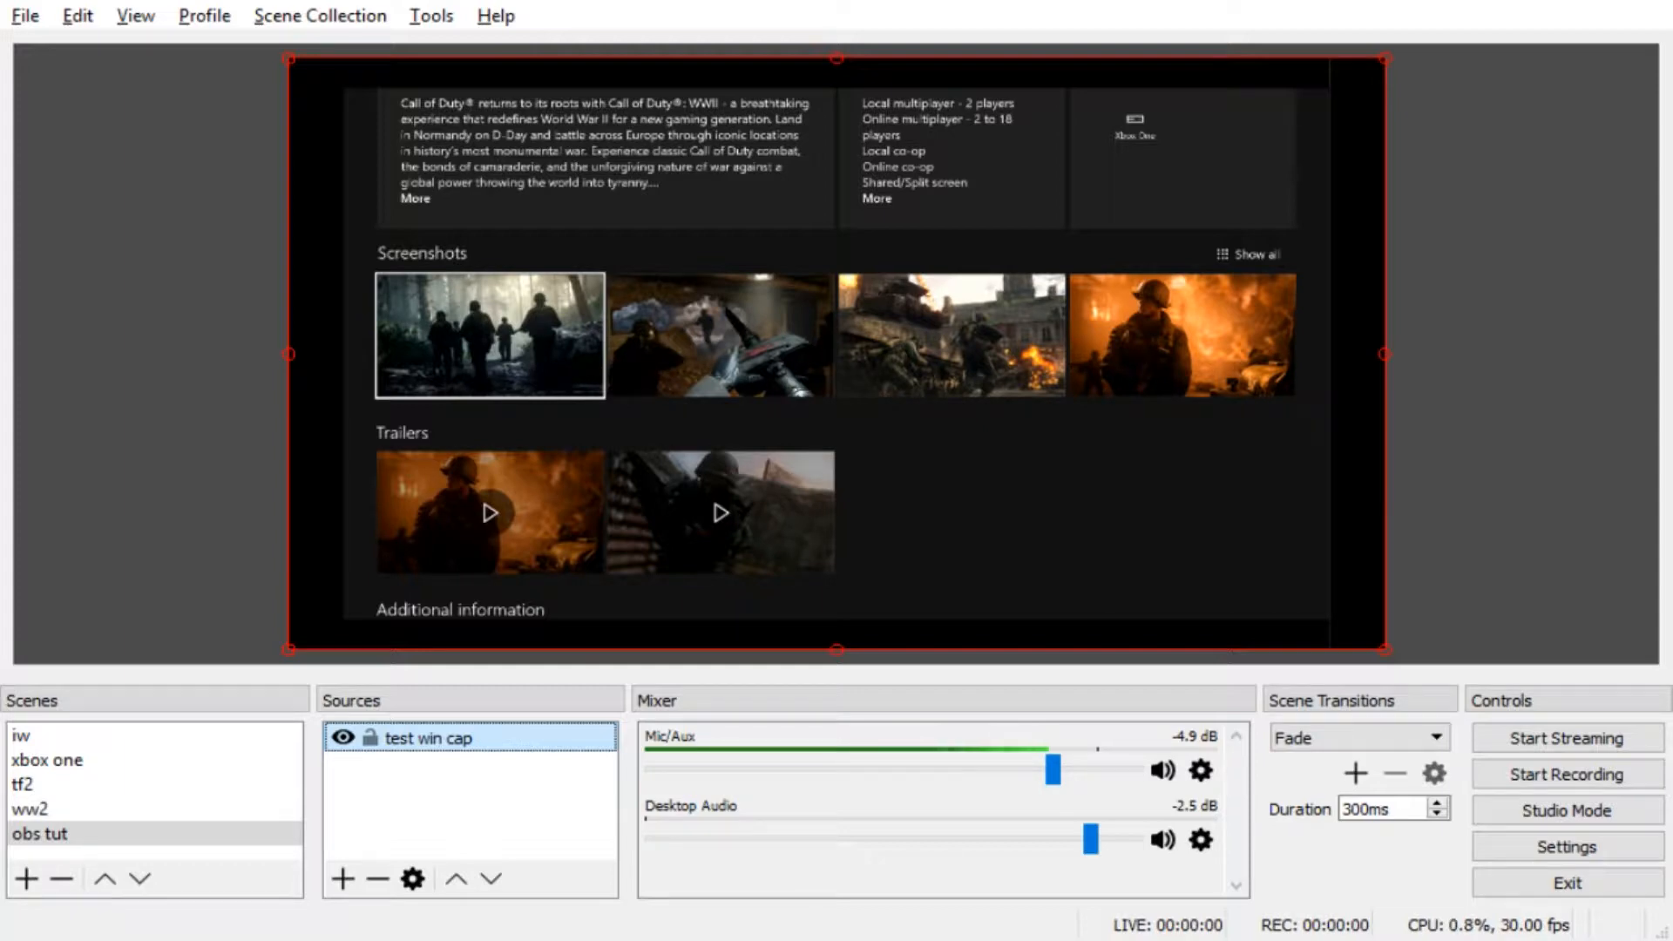
pyautogui.press('super+g')
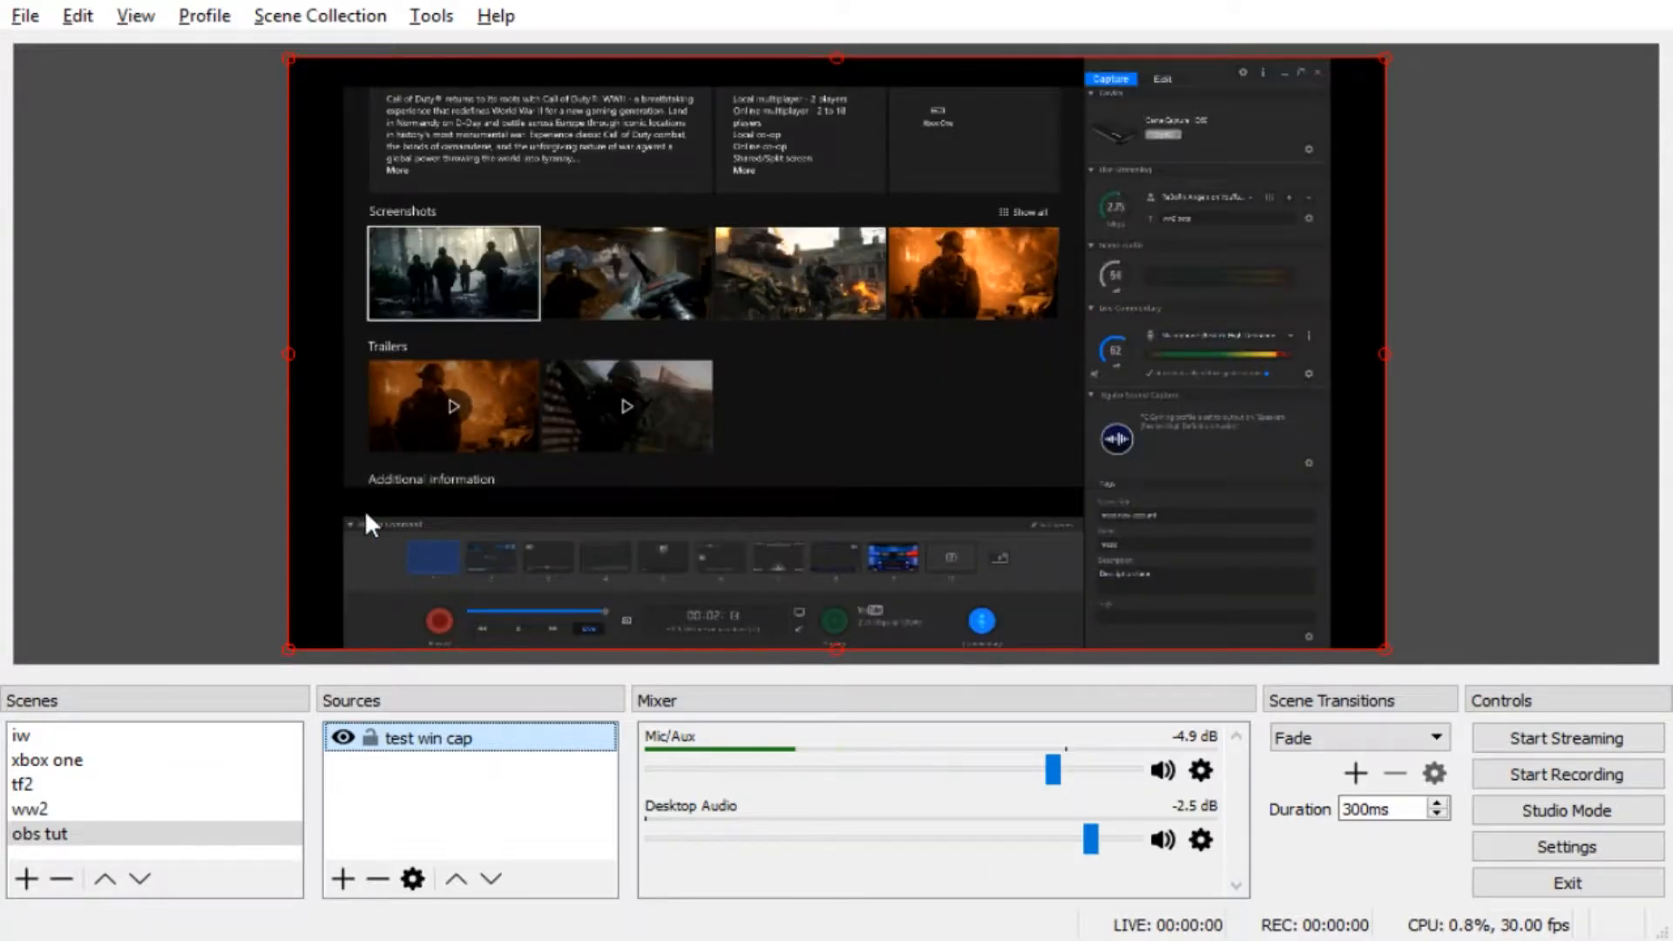
# - Shrink the test win cap source to about 45% of the canvas width and place it in the canvas's lower-right corner
pyautogui.click(290, 638)
pyautogui.moveTo(291, 640); pyautogui.dragTo(779, 432)
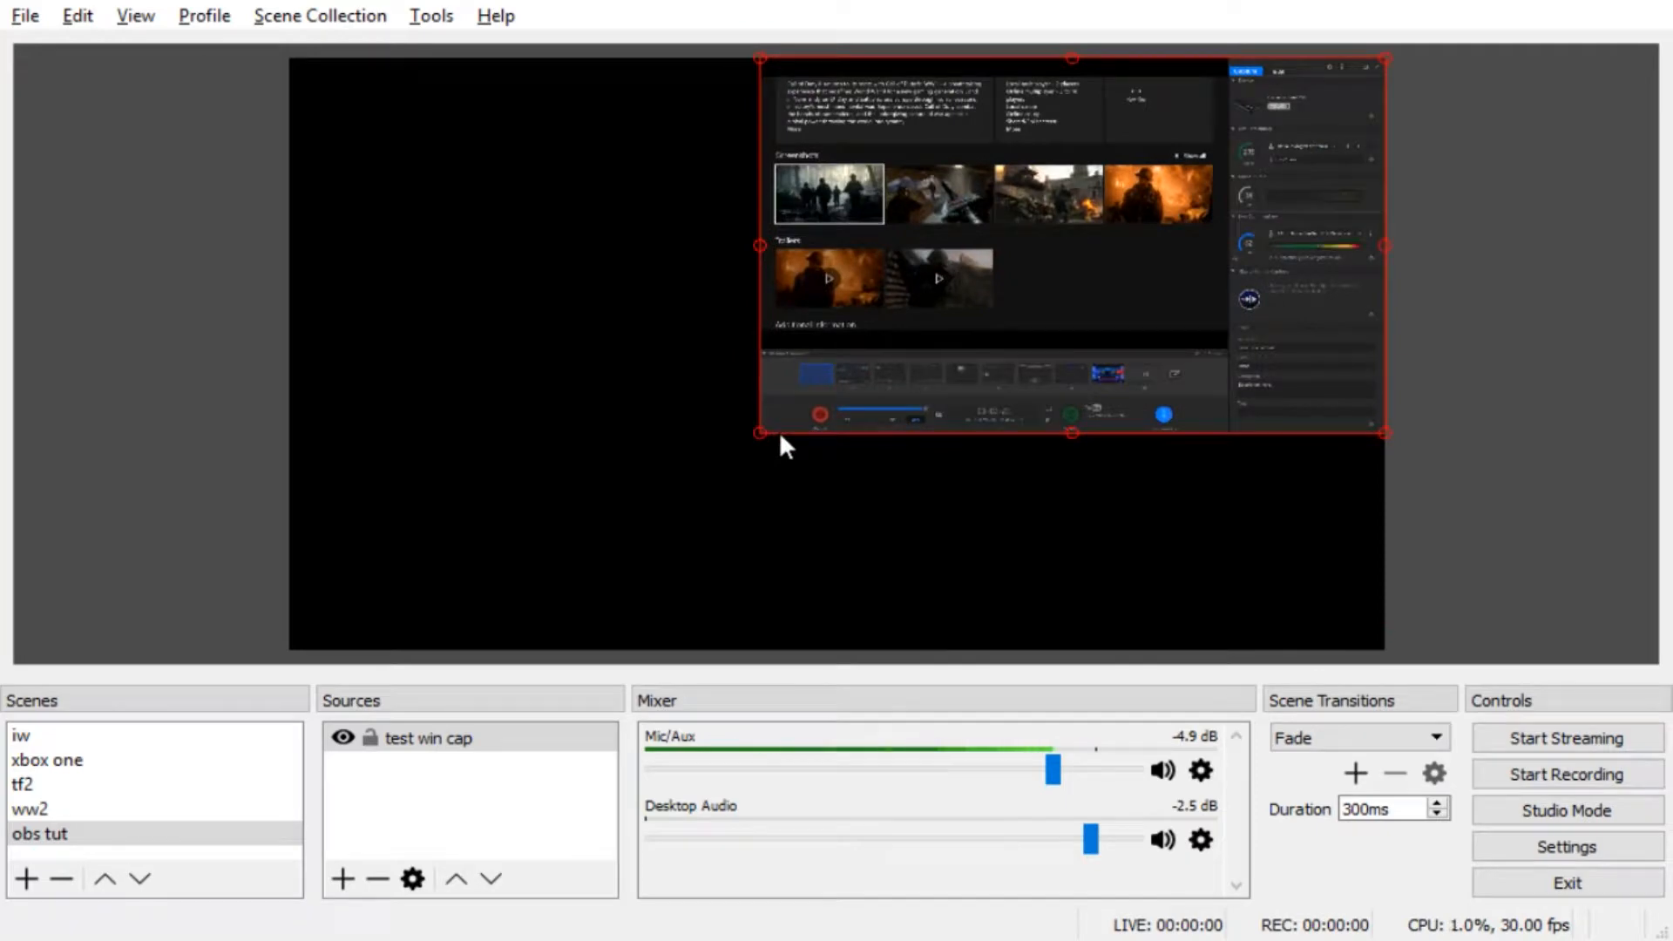
pyautogui.moveTo(773, 431); pyautogui.dragTo(1030, 425)
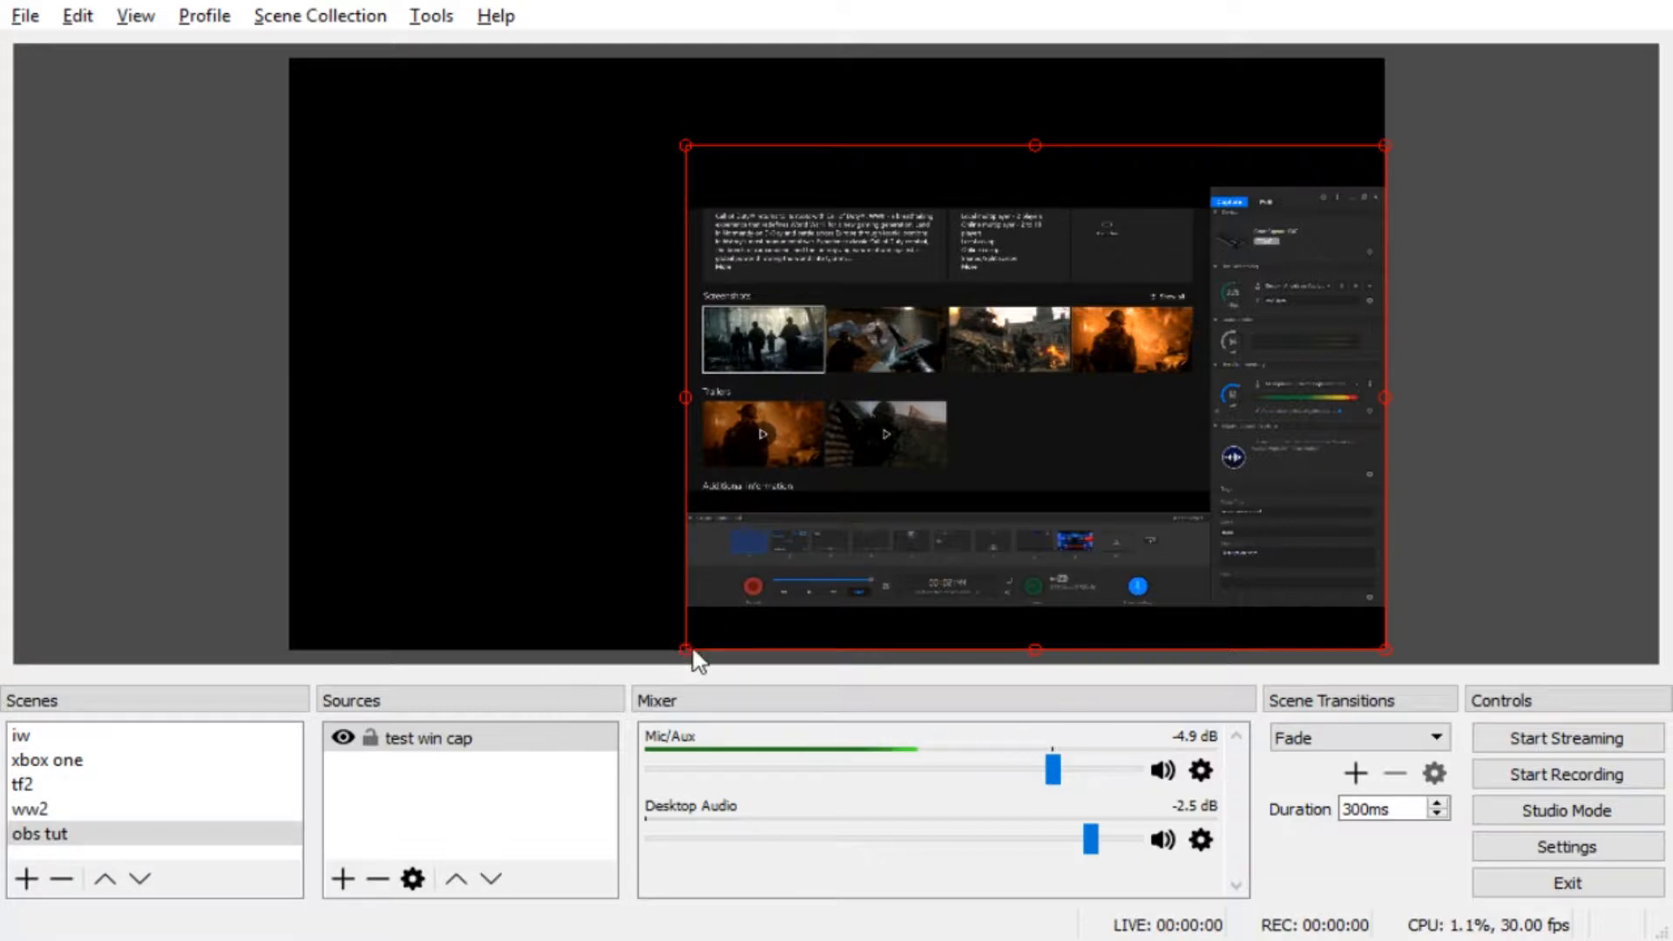
pyautogui.moveTo(685, 650); pyautogui.dragTo(544, 649)
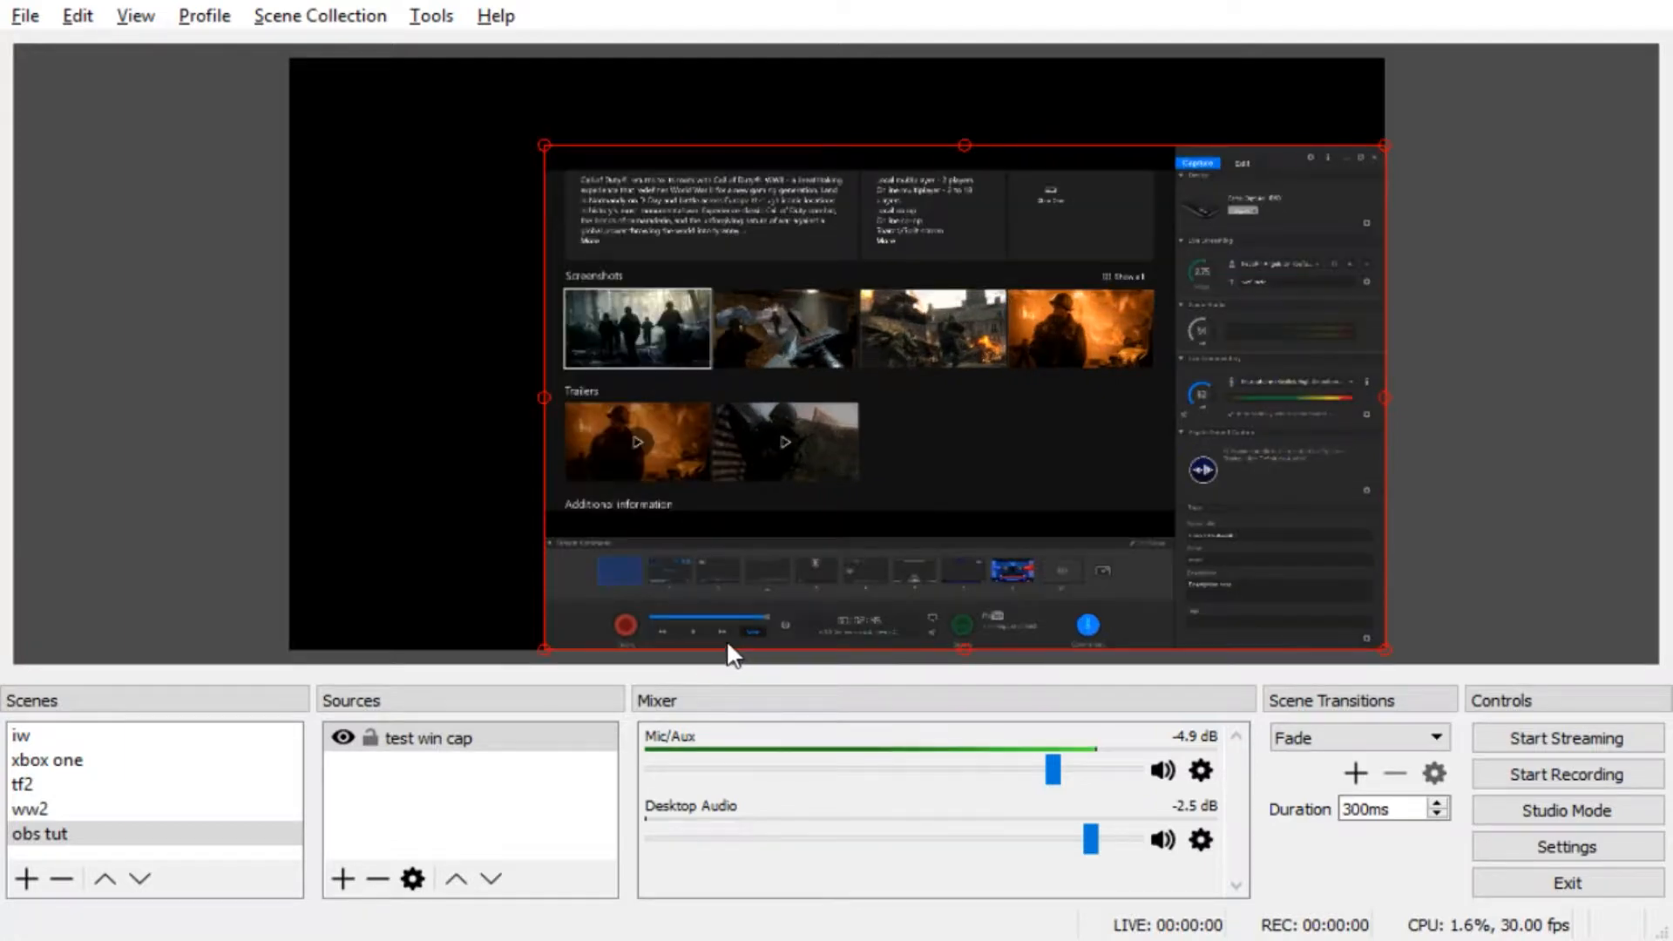
pyautogui.moveTo(542, 146); pyautogui.dragTo(977, 358)
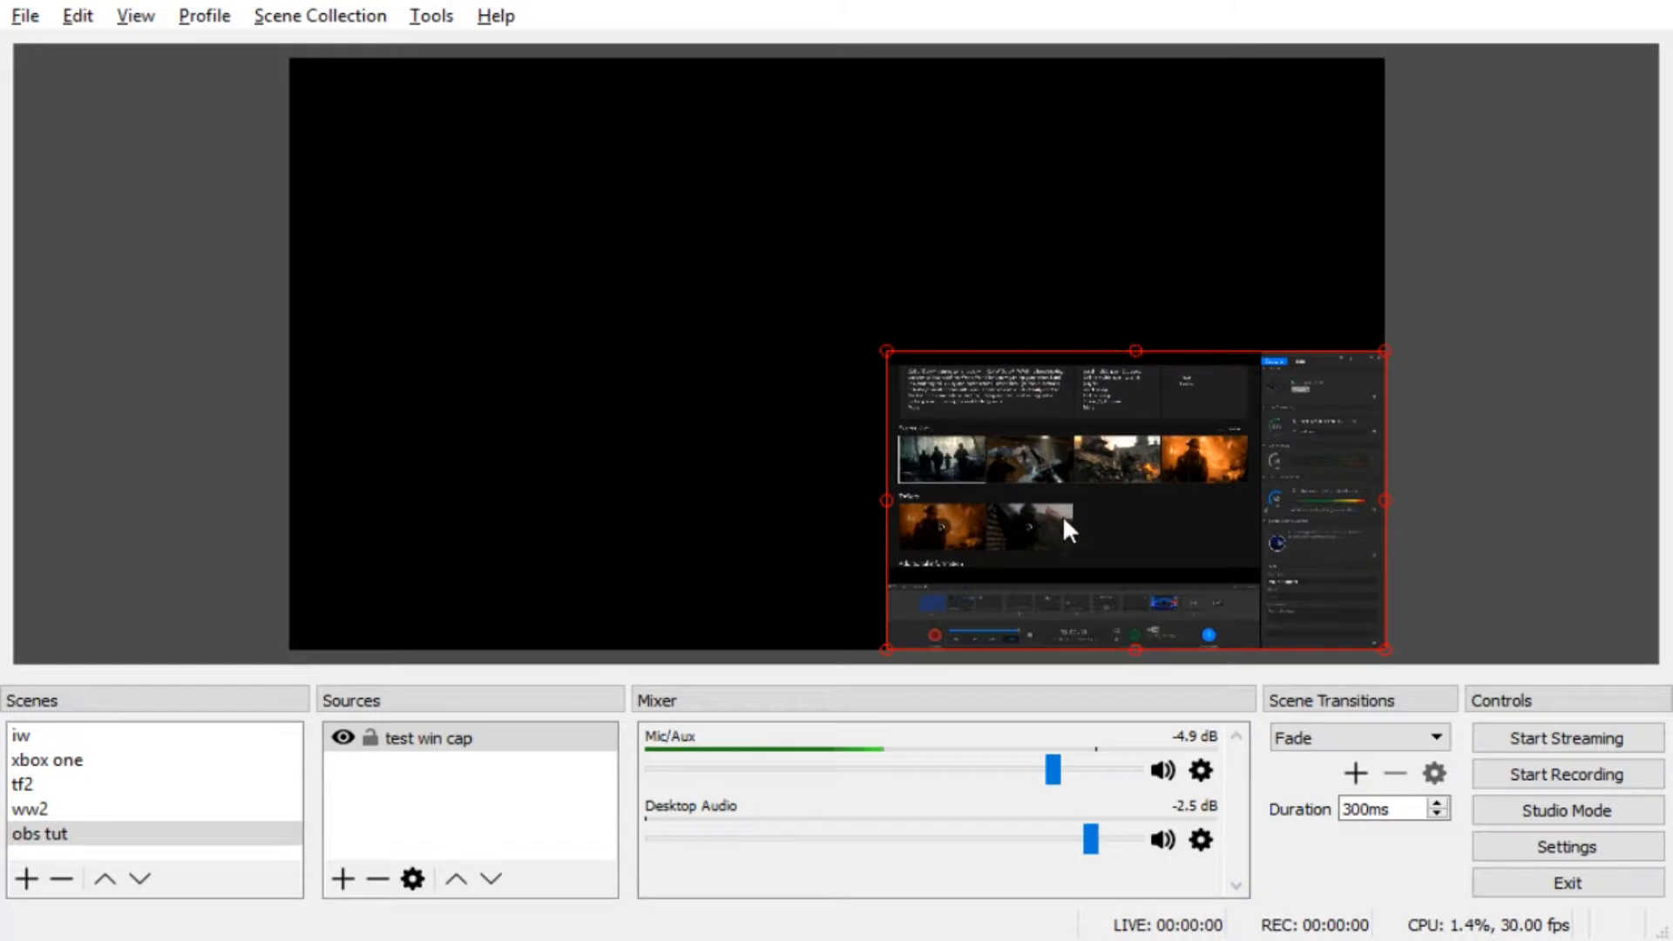
pyautogui.click(819, 499)
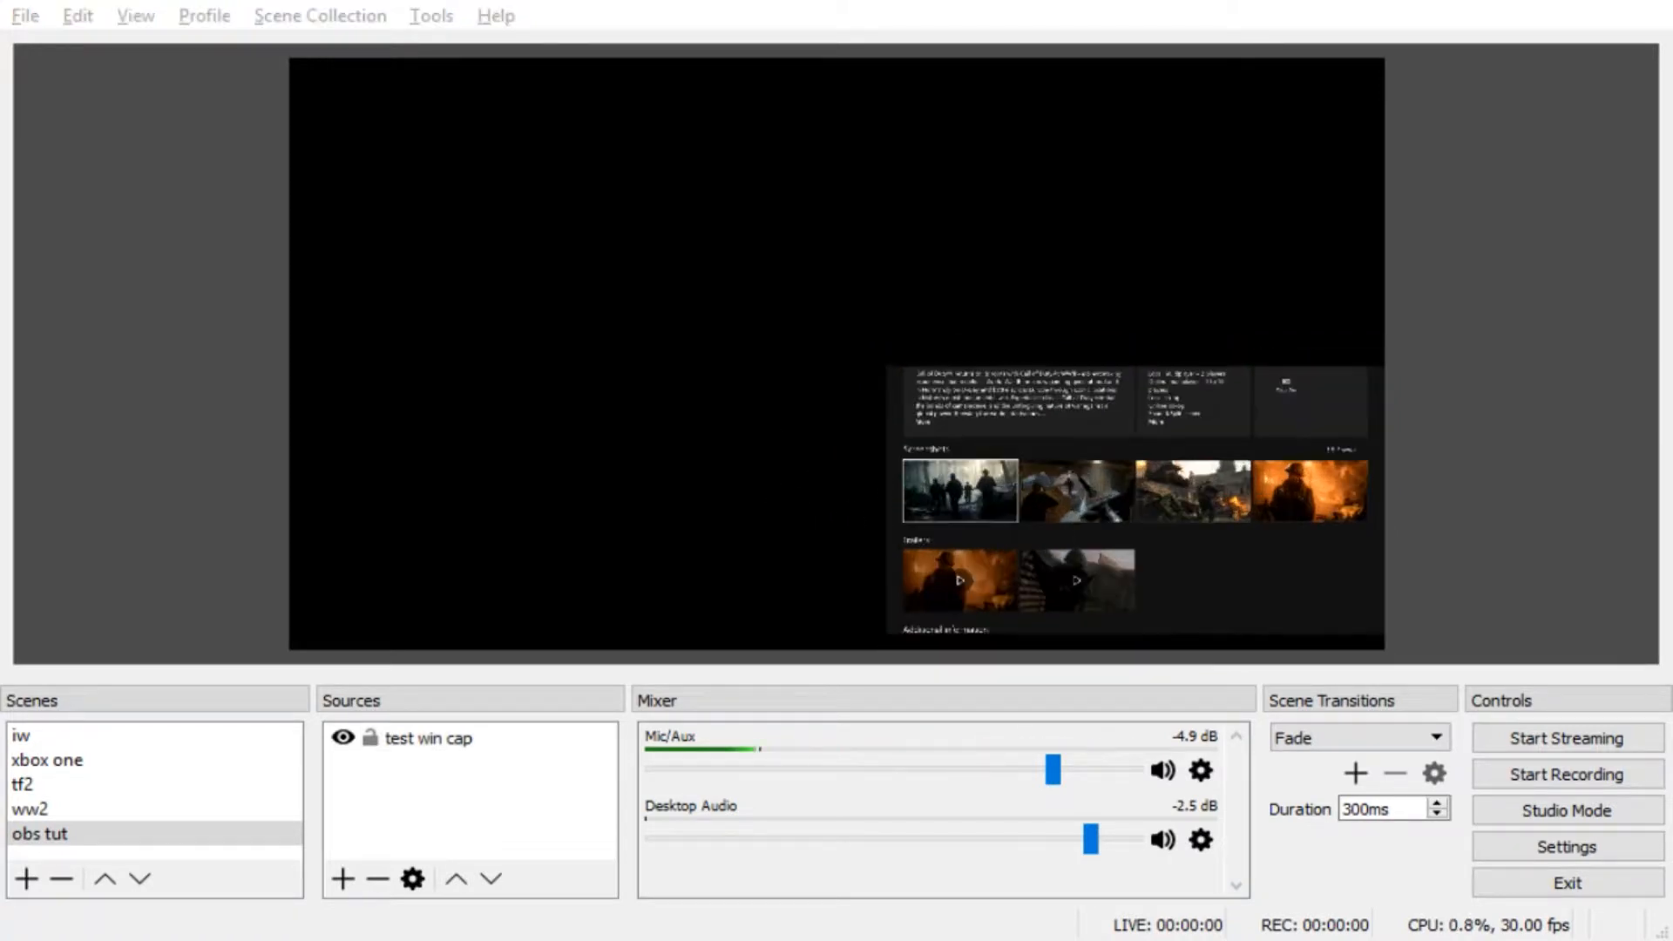
# - Add a Display Capture source above test win cap in the obs tut scene
pyautogui.click(960, 7)
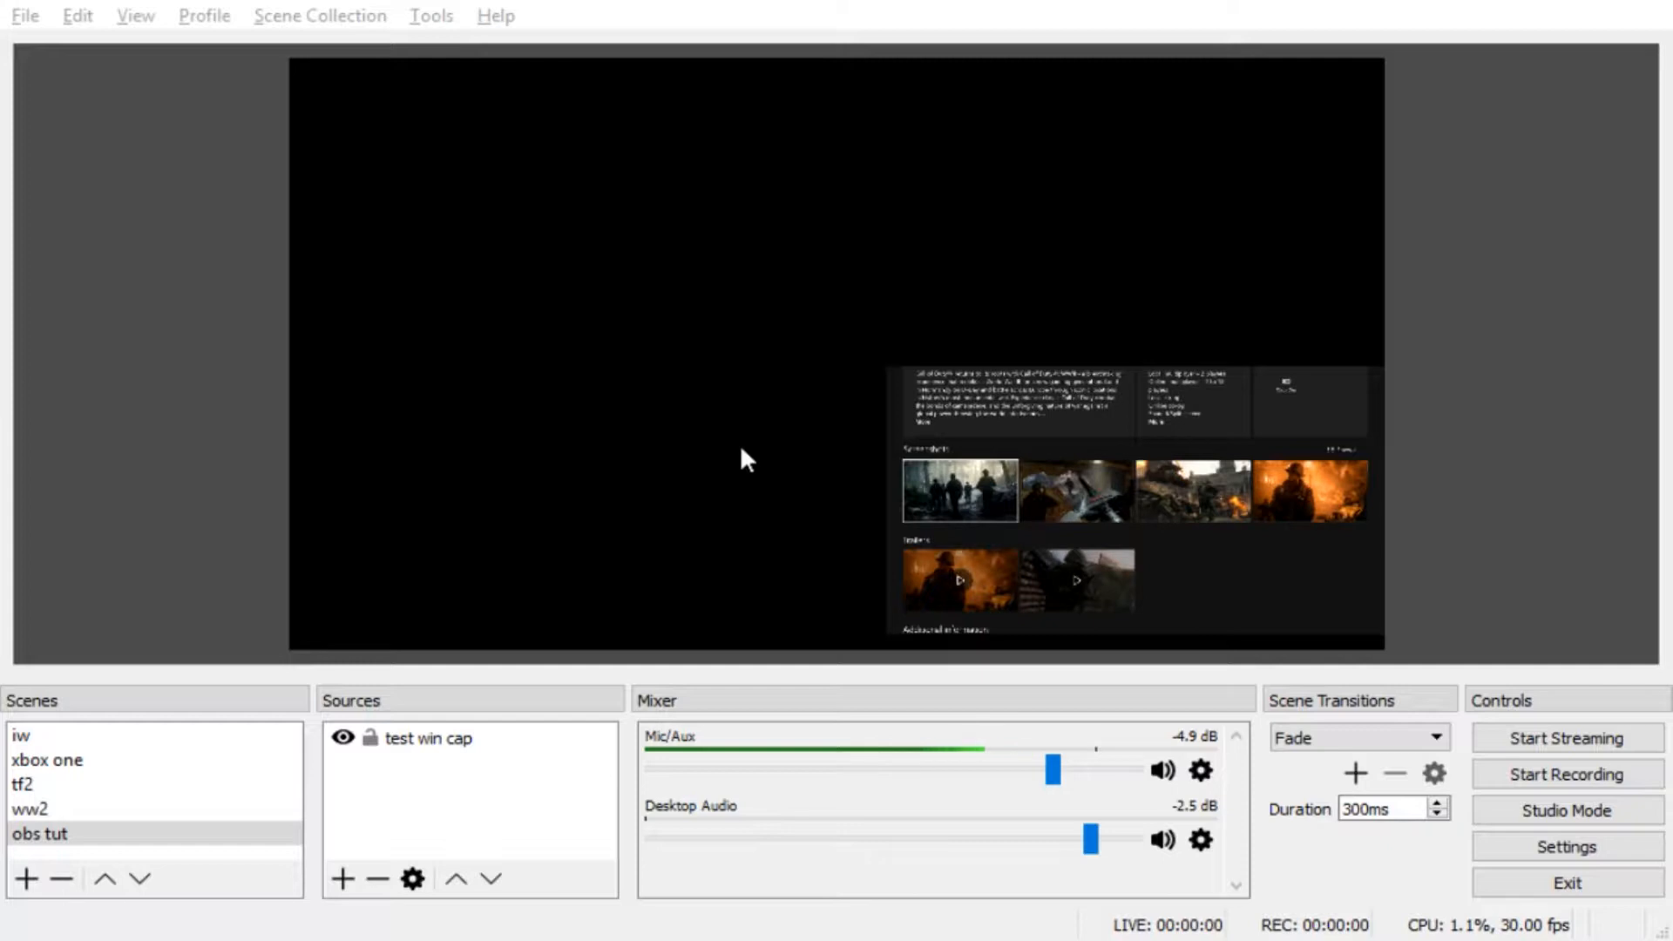
pyautogui.press('Return')
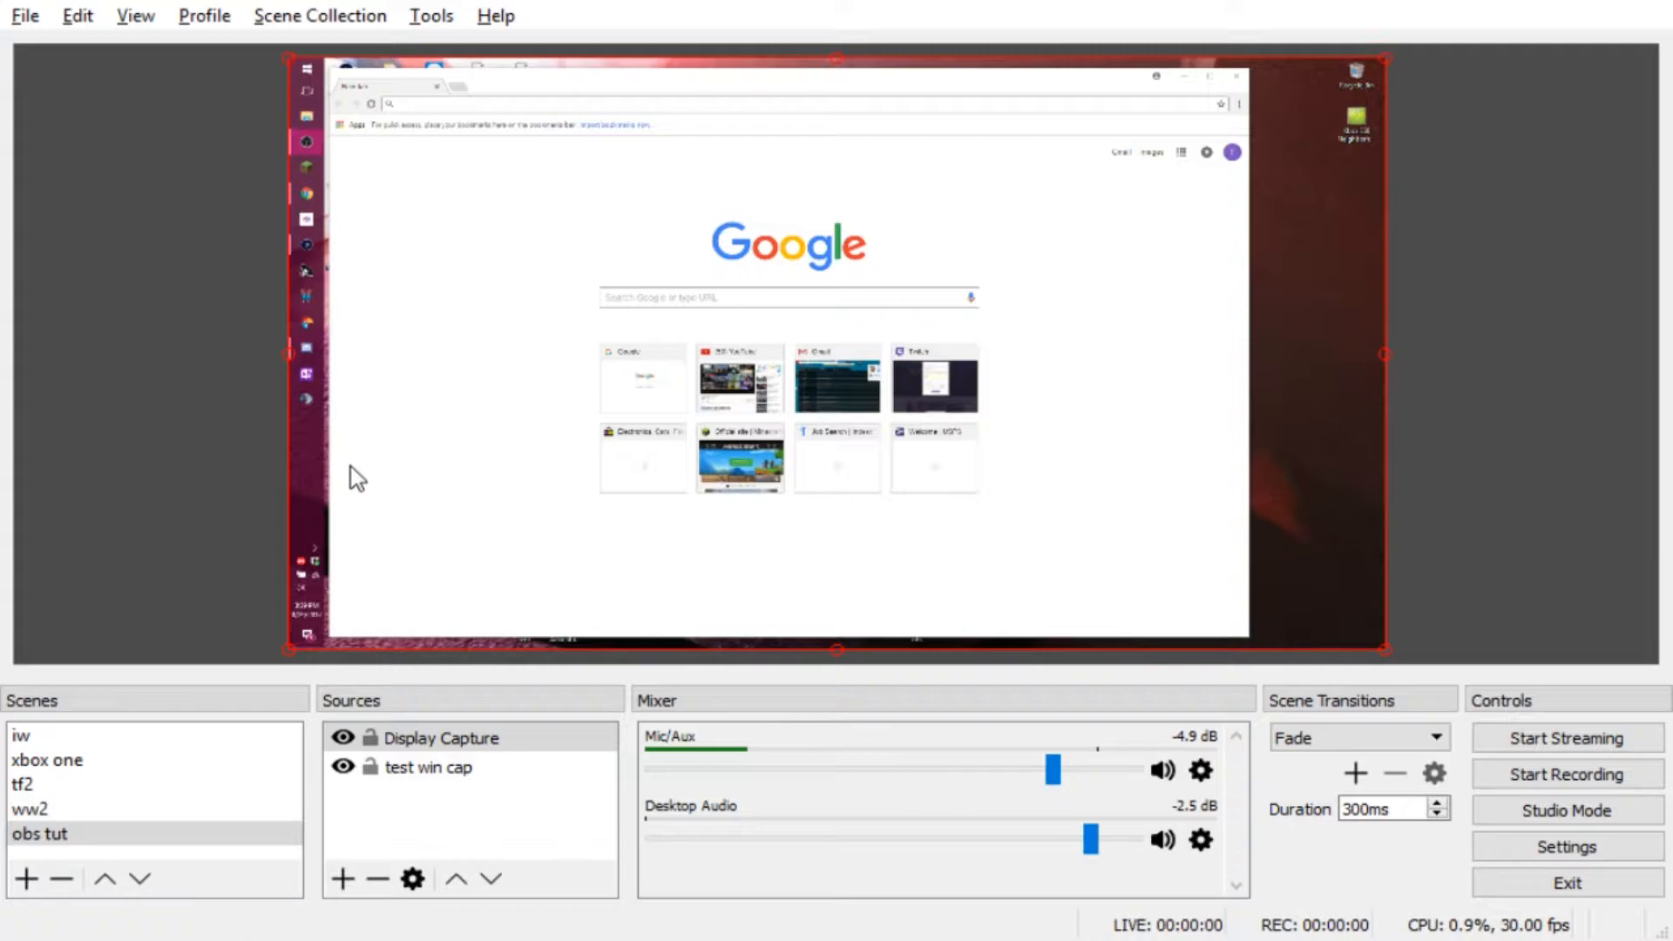
pyautogui.click(164, 515)
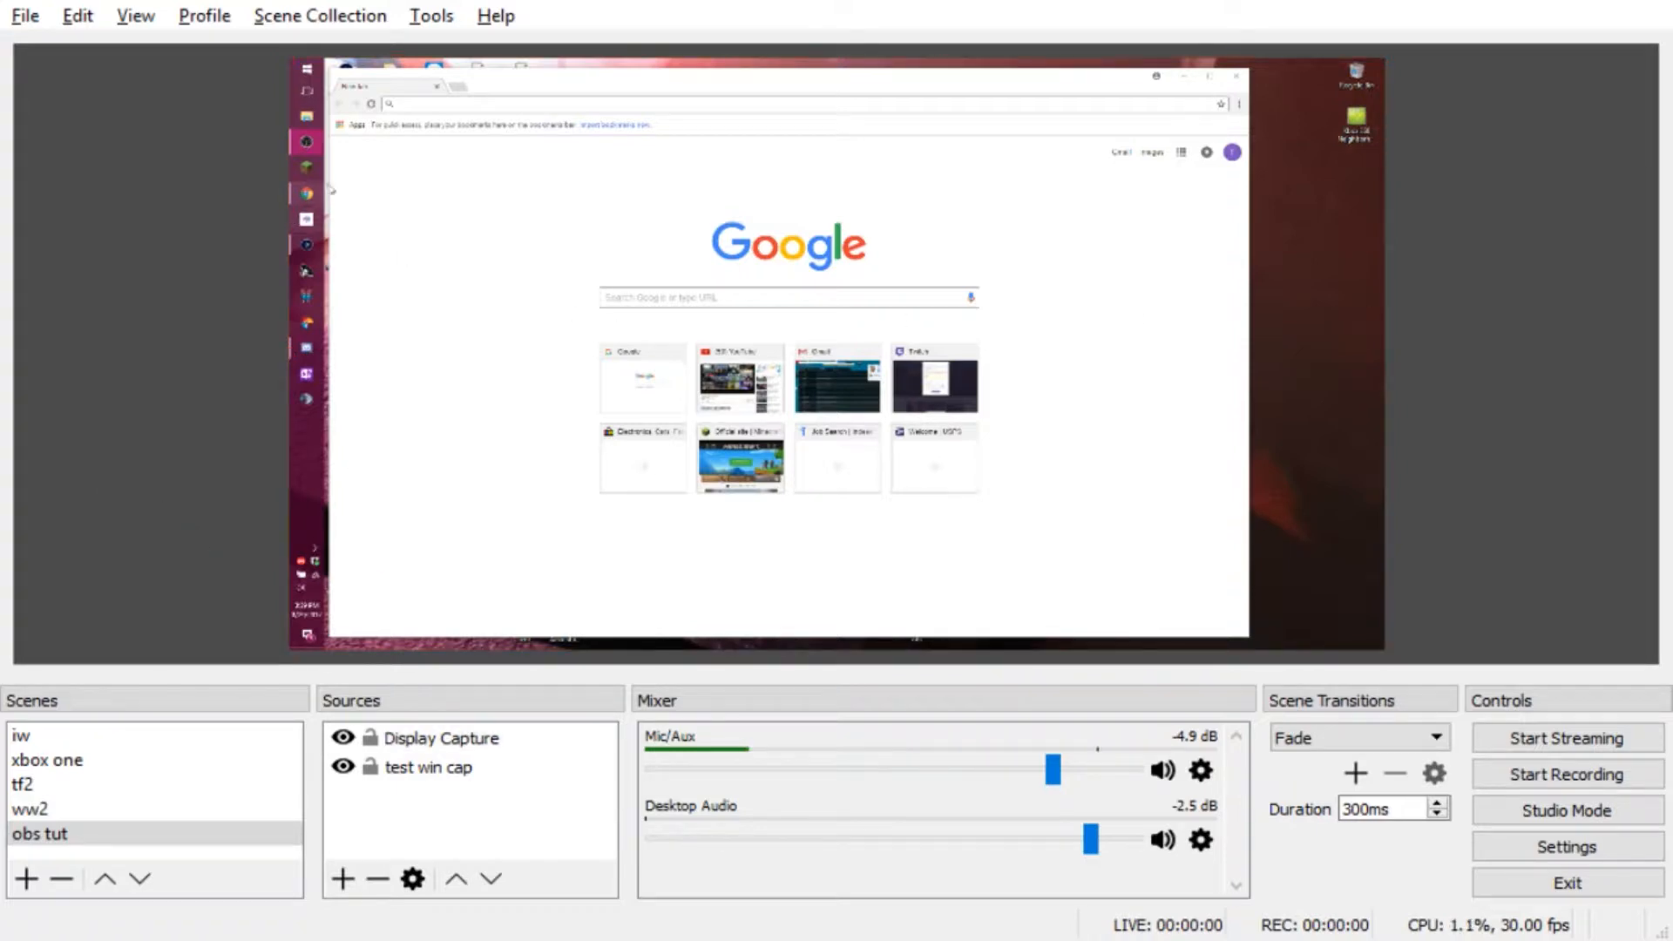
# - Move the browser window aside on the captured display to bring the second OBS window forward, and hide the test win cap source
pyautogui.moveTo(502, 87); pyautogui.dragTo(756, 78)
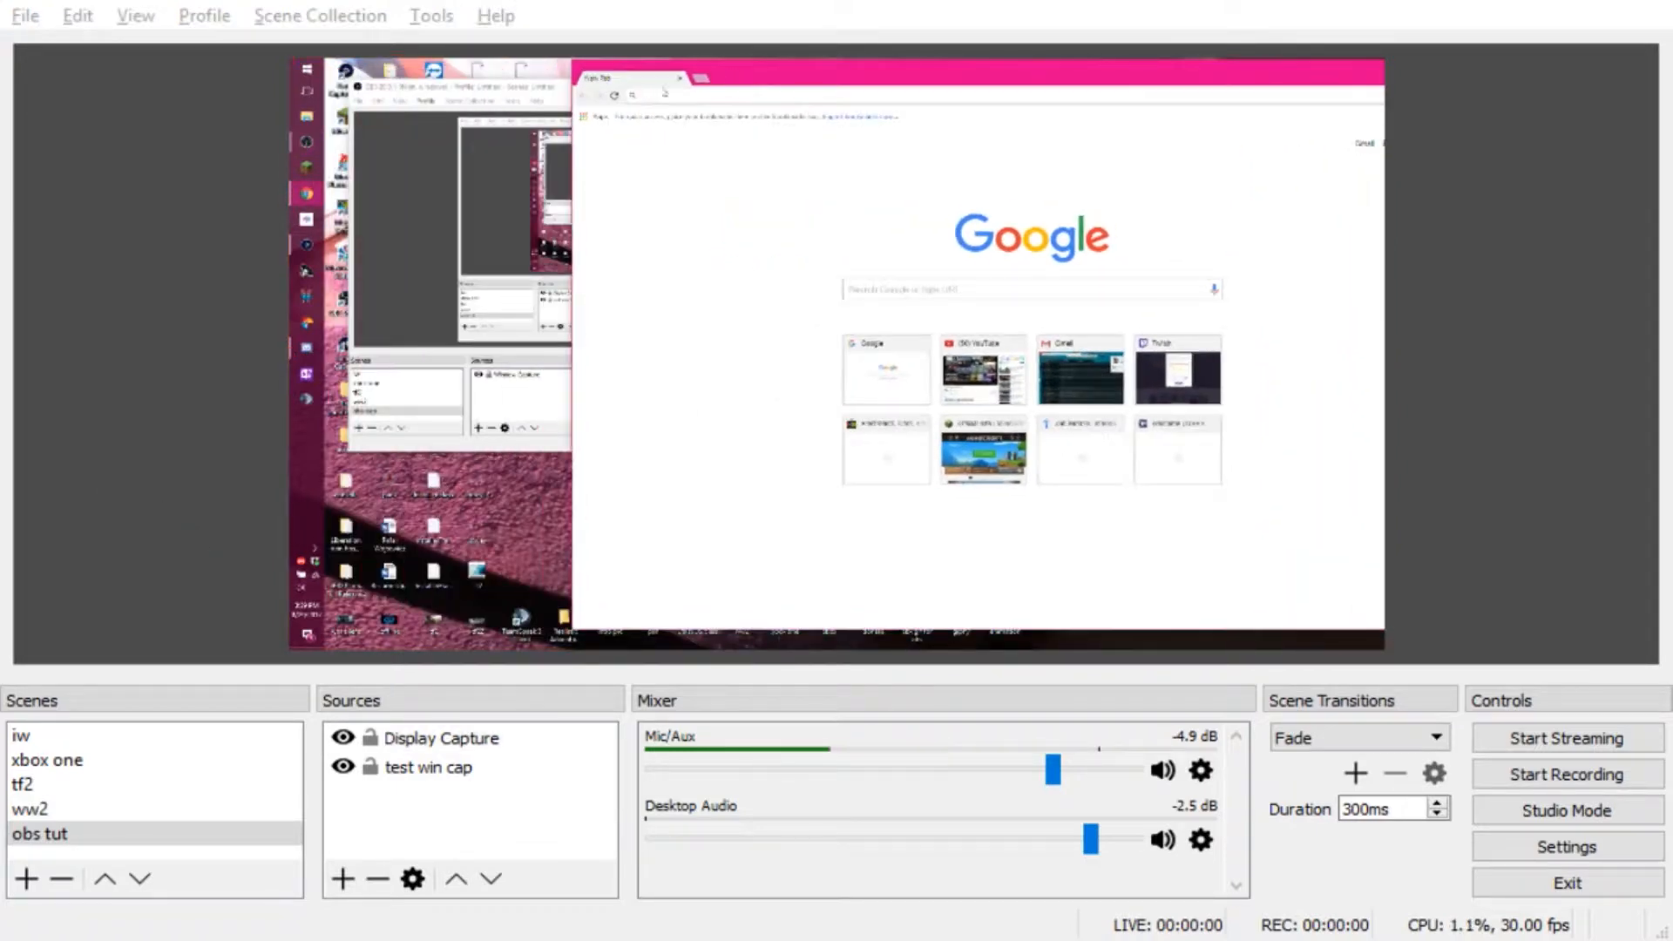
pyautogui.click(426, 101)
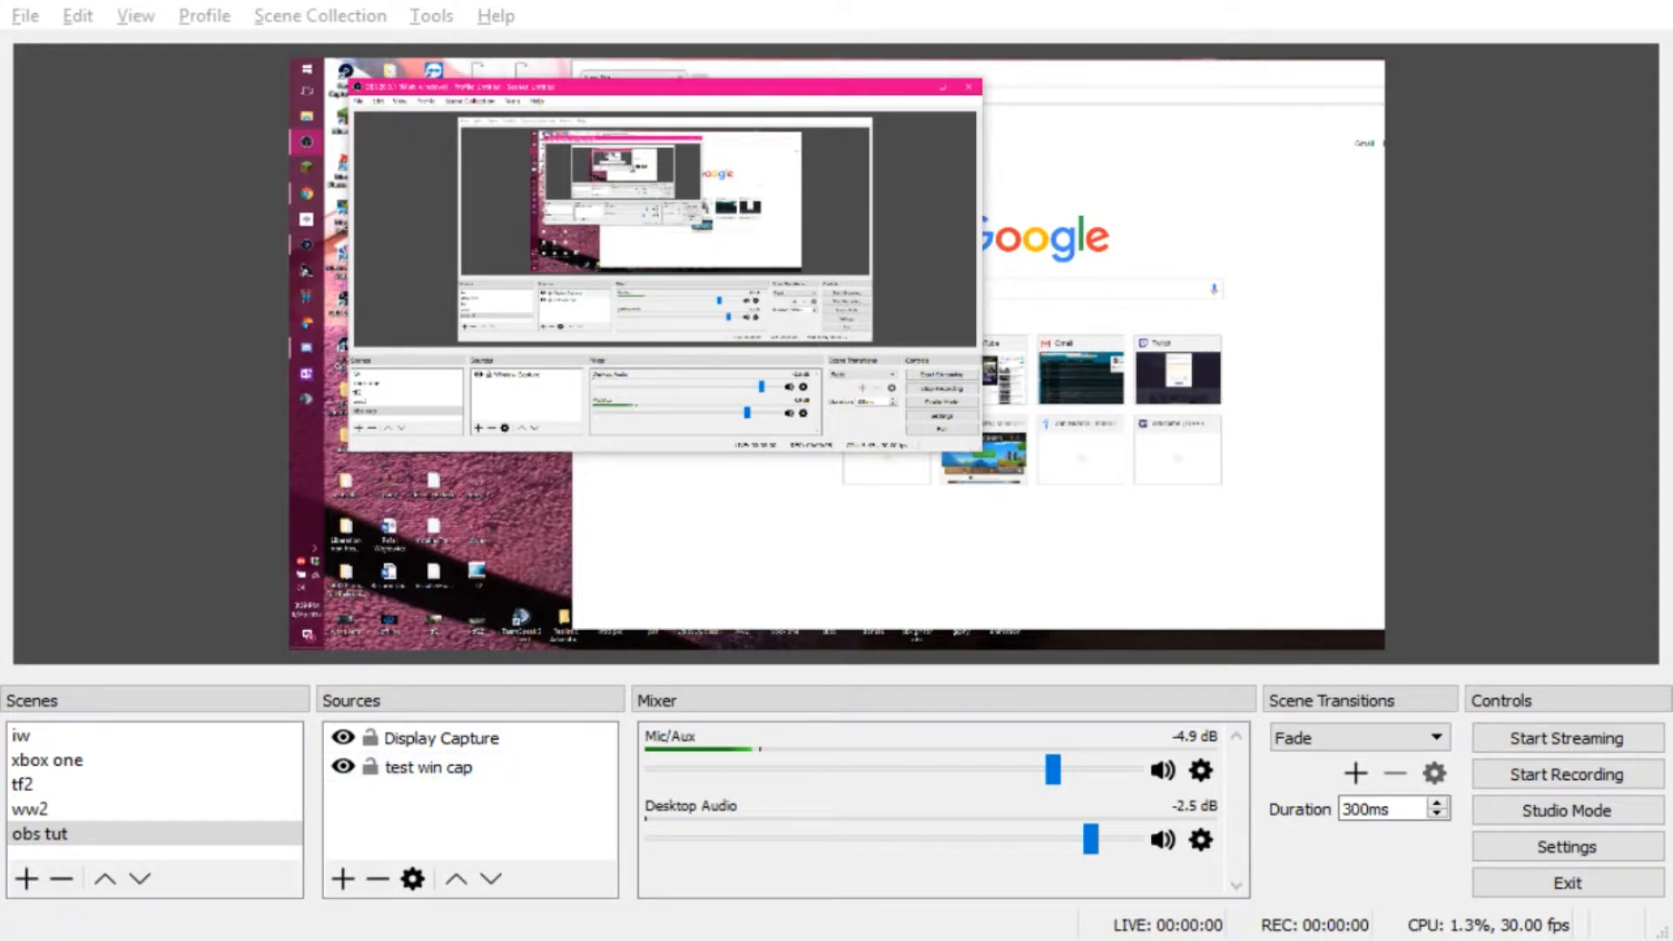
pyautogui.click(342, 767)
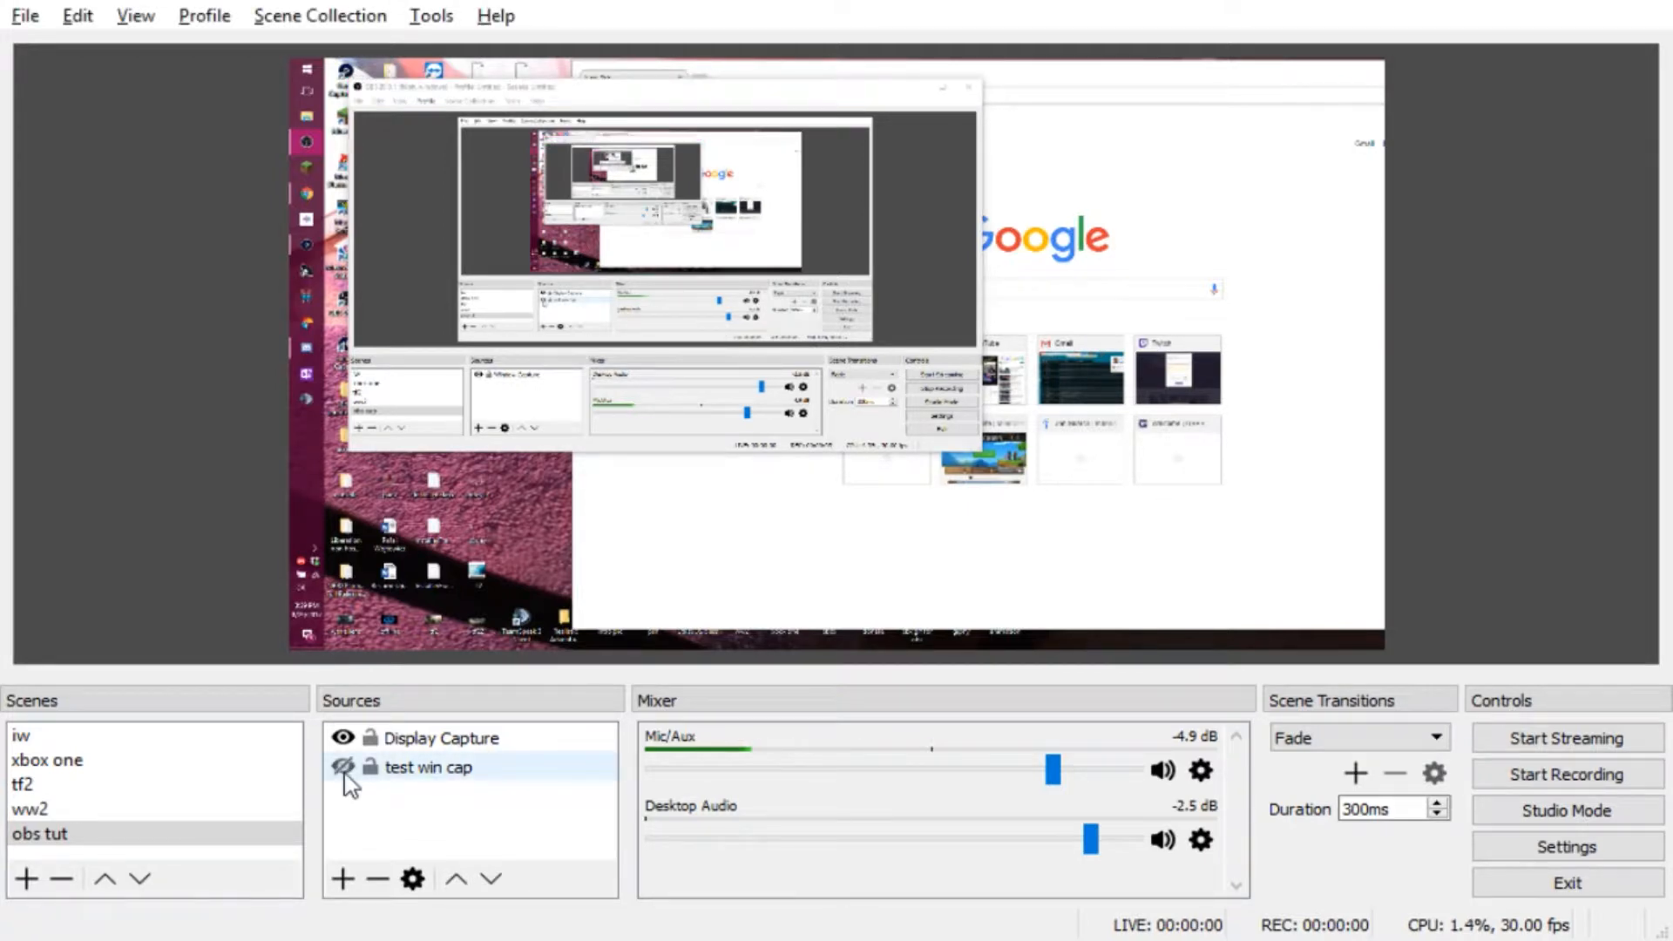
pyautogui.click(343, 772)
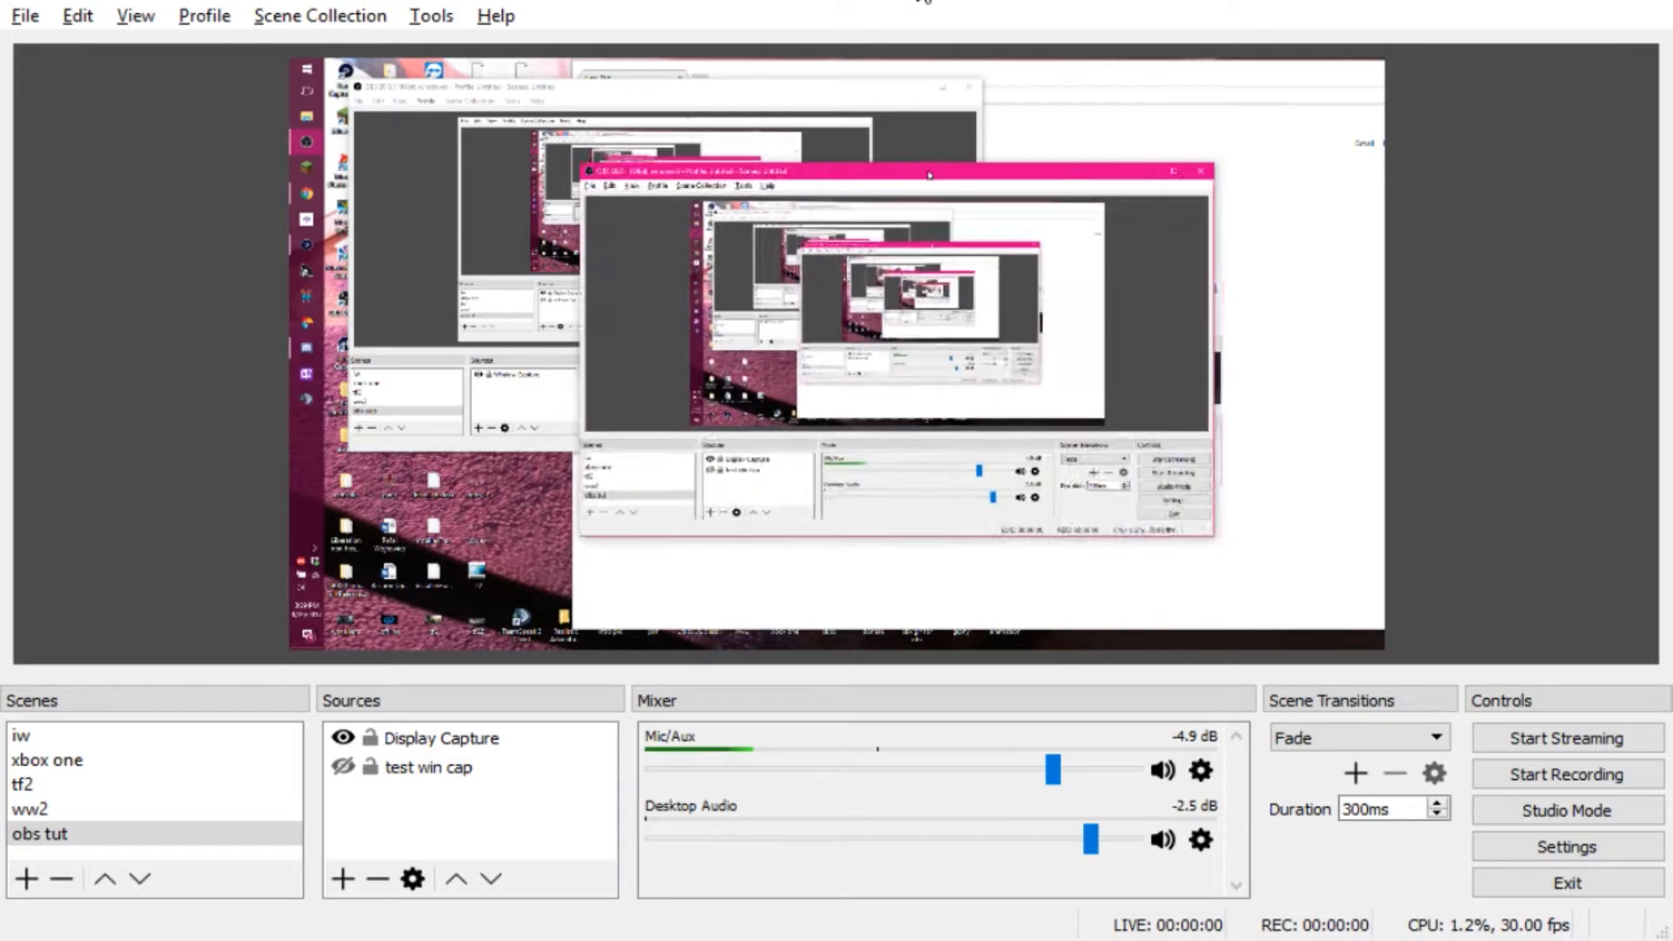
# - Move the main OBS window off the captured display and return the browser window to the middle of that display
pyautogui.moveTo(1008, 122); pyautogui.dragTo(1665, 80)
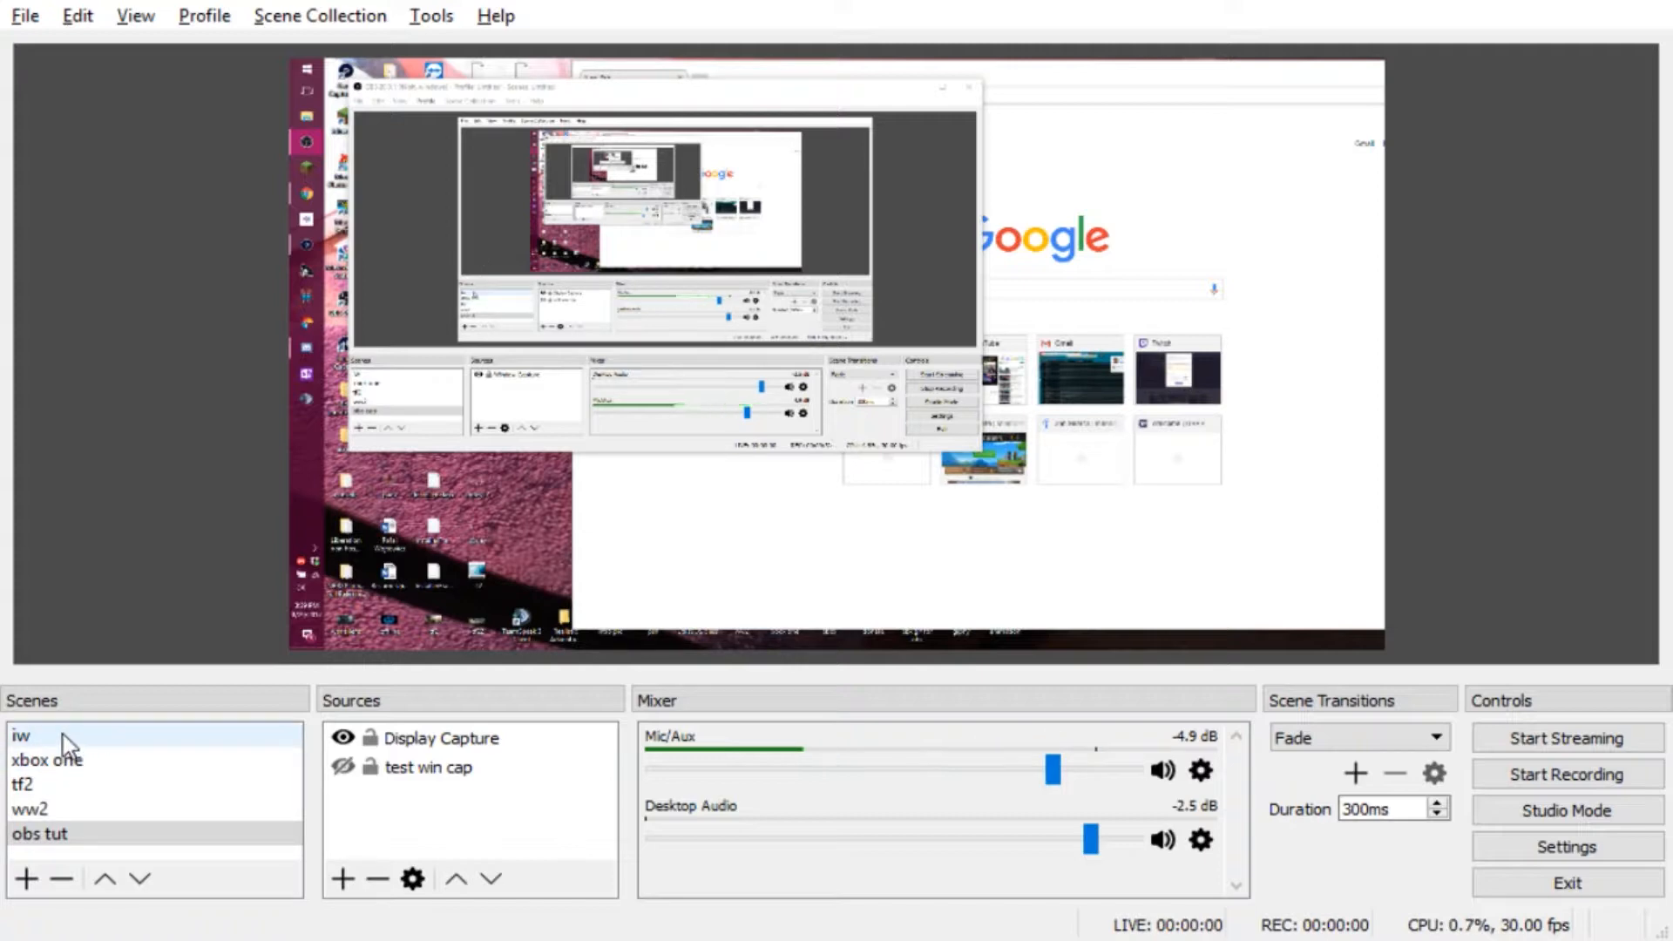
pyautogui.moveTo(1119, 77); pyautogui.dragTo(907, 78)
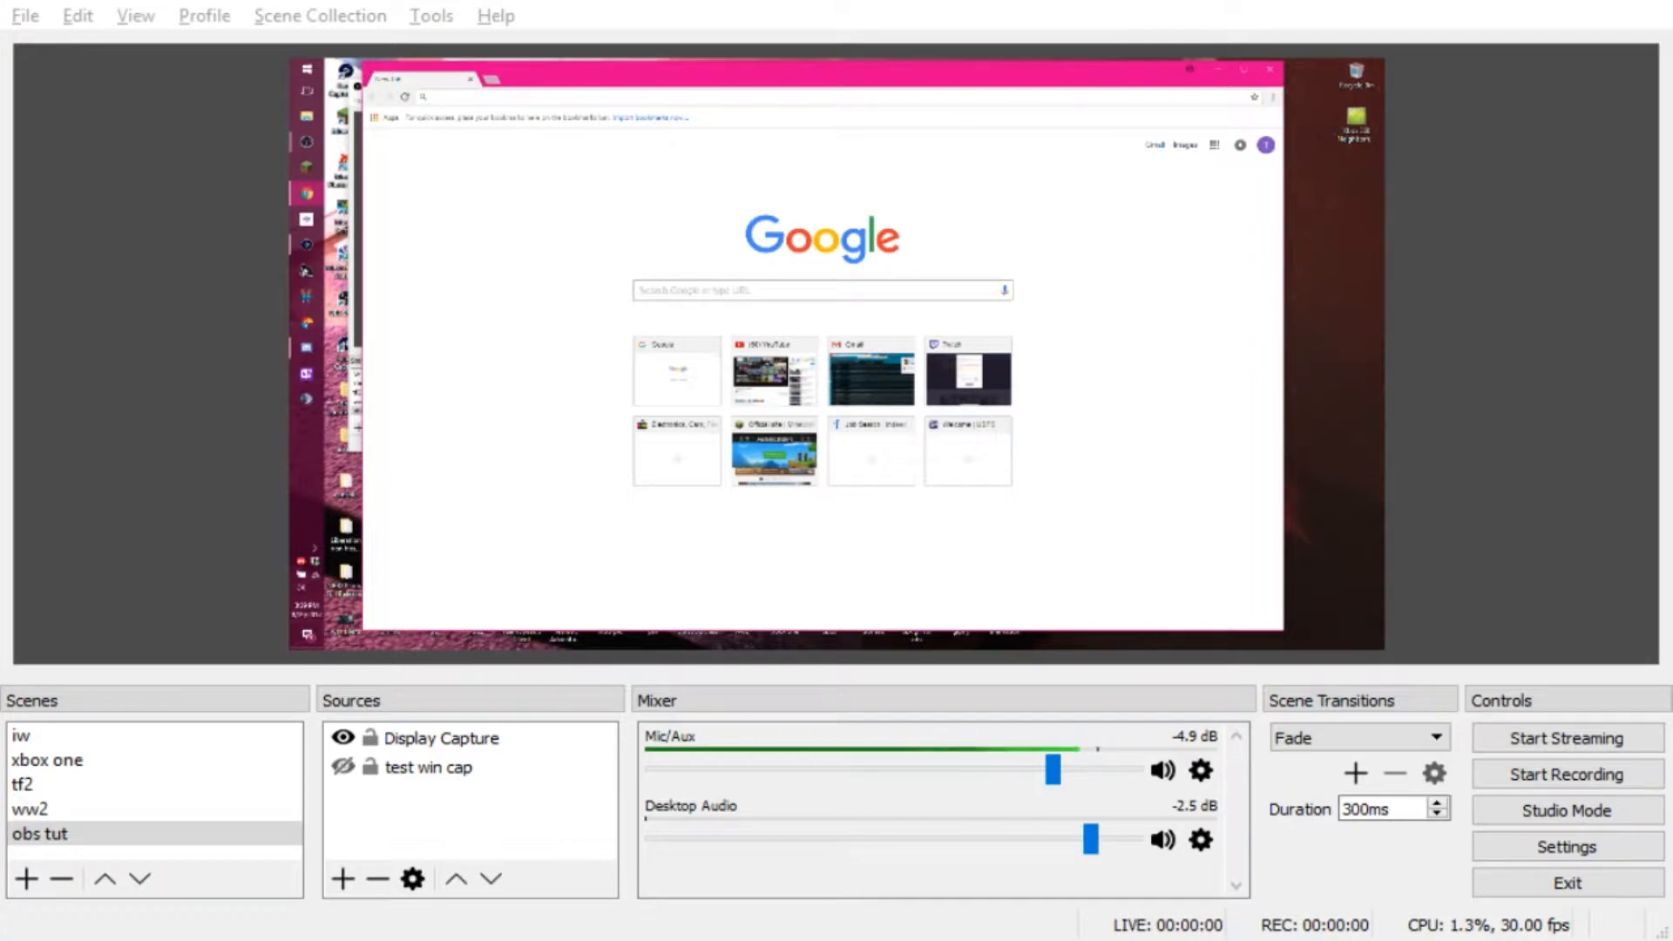
pyautogui.click(627, 3)
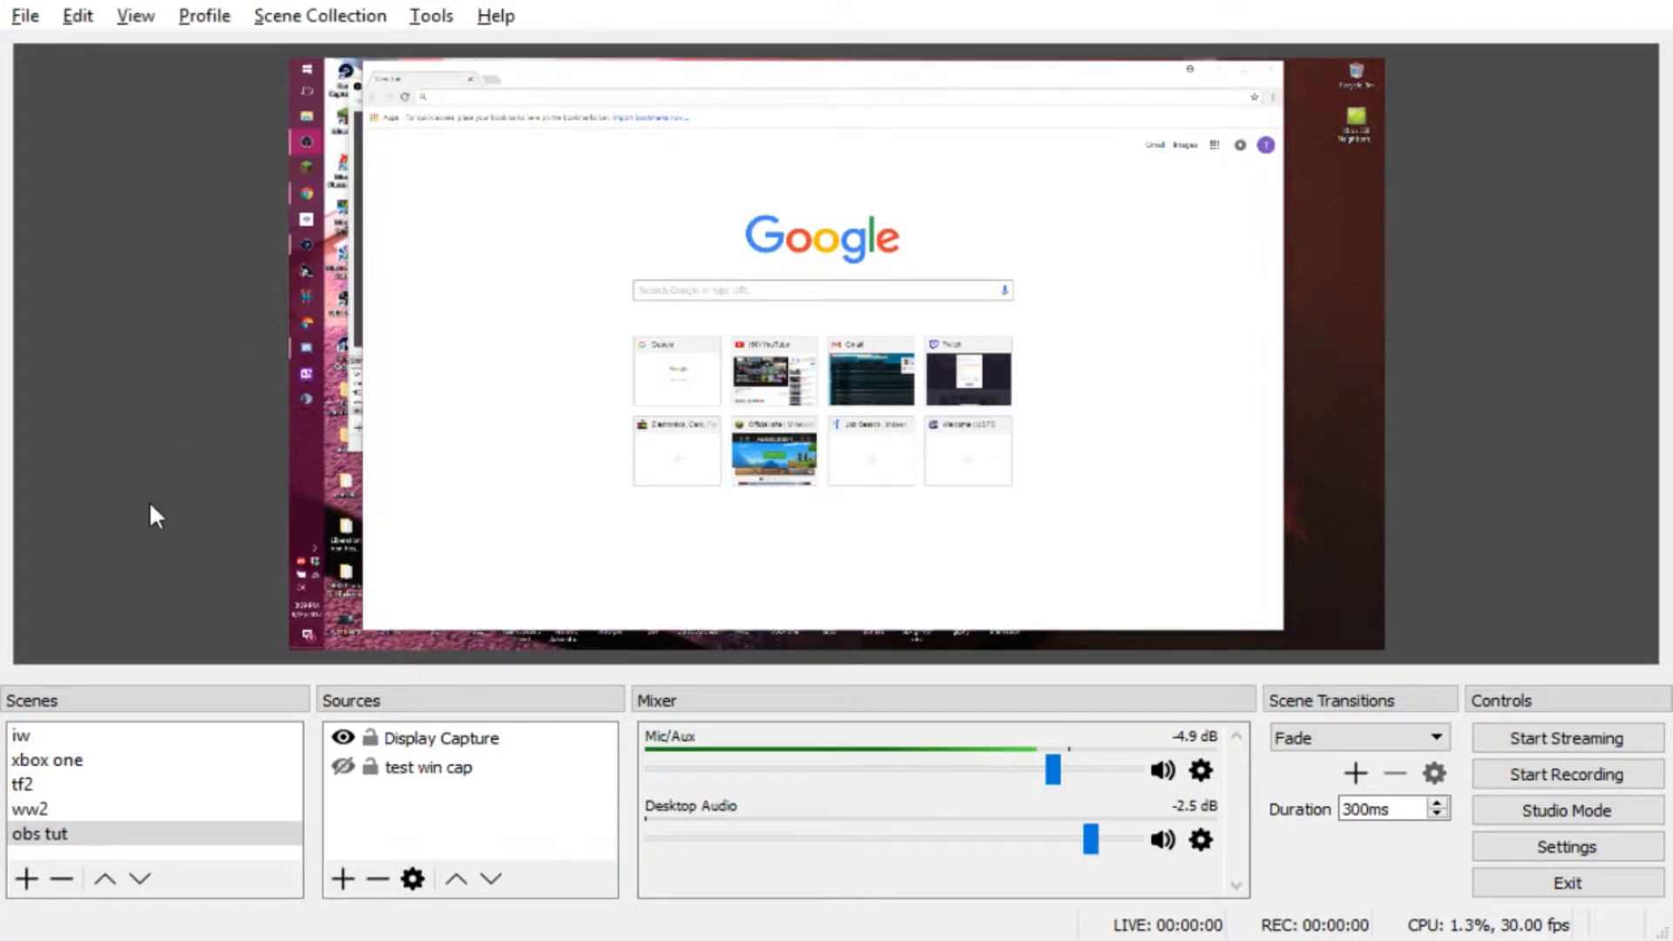
# - Switch to the ww2 scene and move its ww2 w capture to the canvas's middle and back to the lower-right quadrant
pyautogui.click(71, 809)
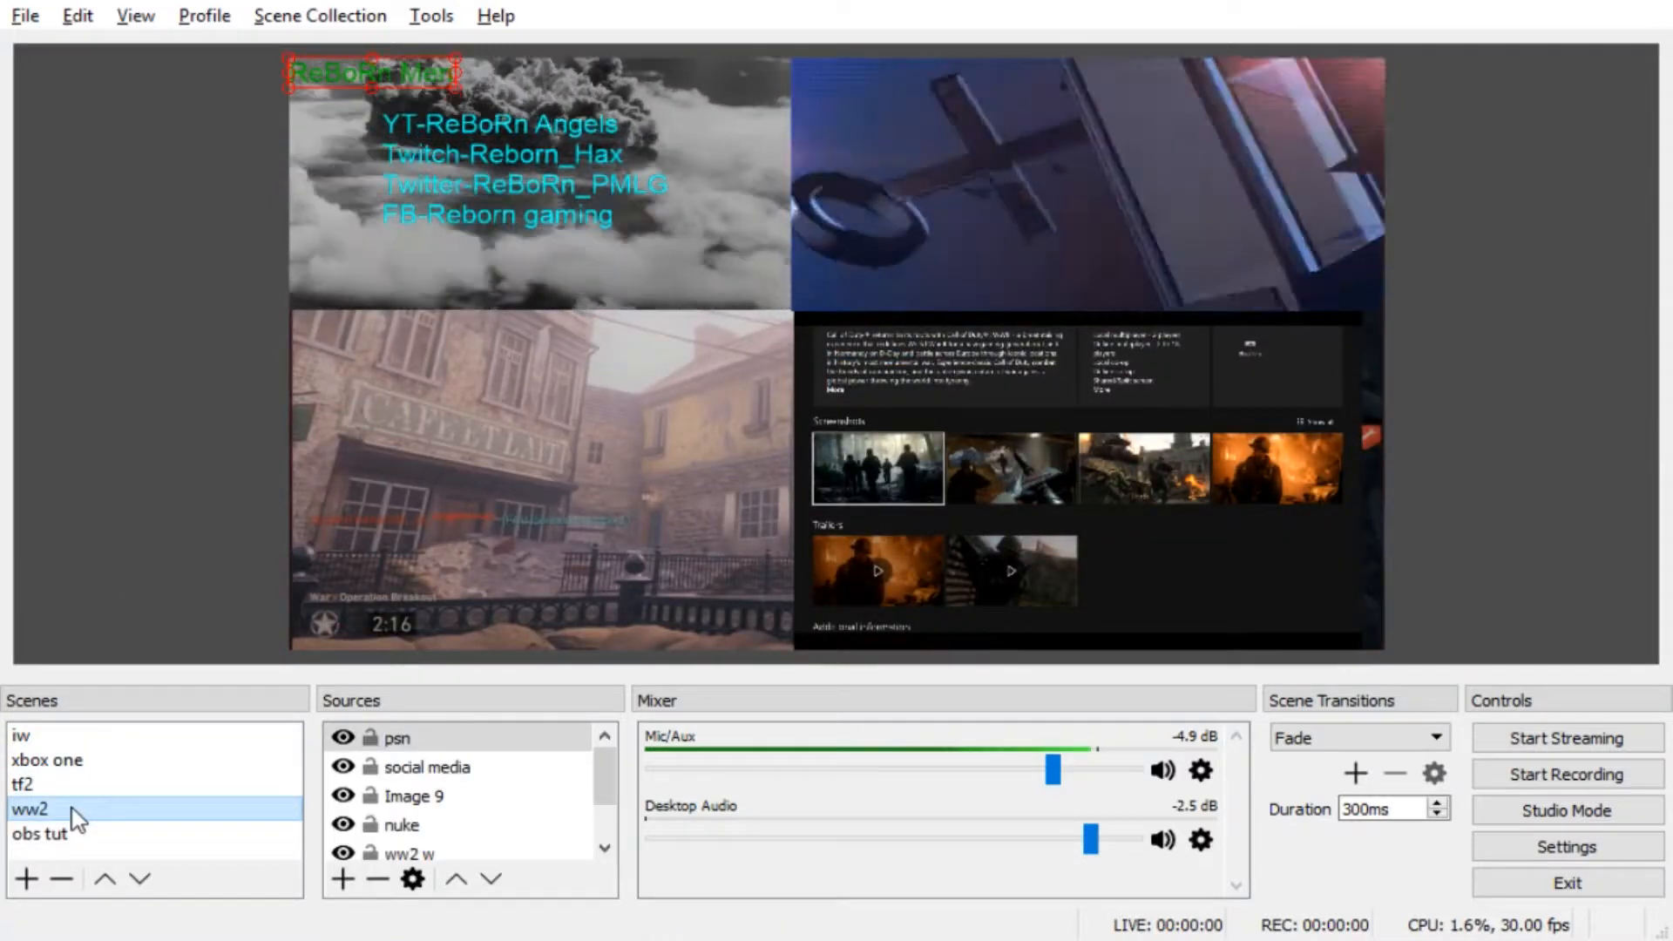
pyautogui.moveTo(1137, 476); pyautogui.dragTo(844, 499)
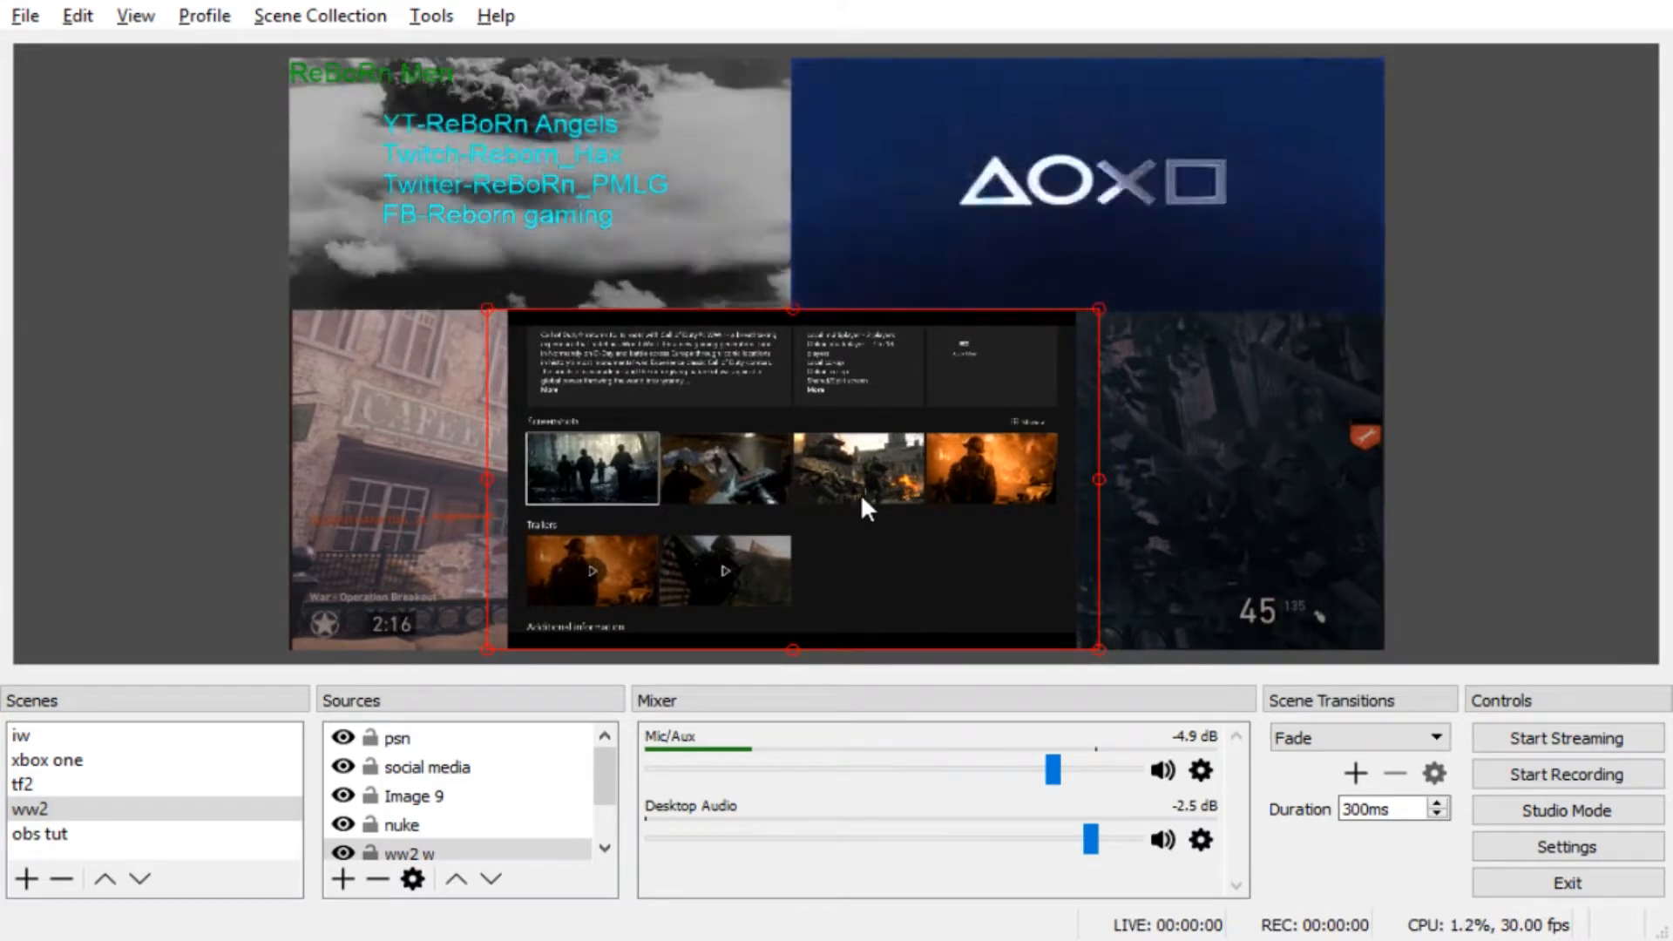
pyautogui.moveTo(710, 528); pyautogui.dragTo(1018, 525)
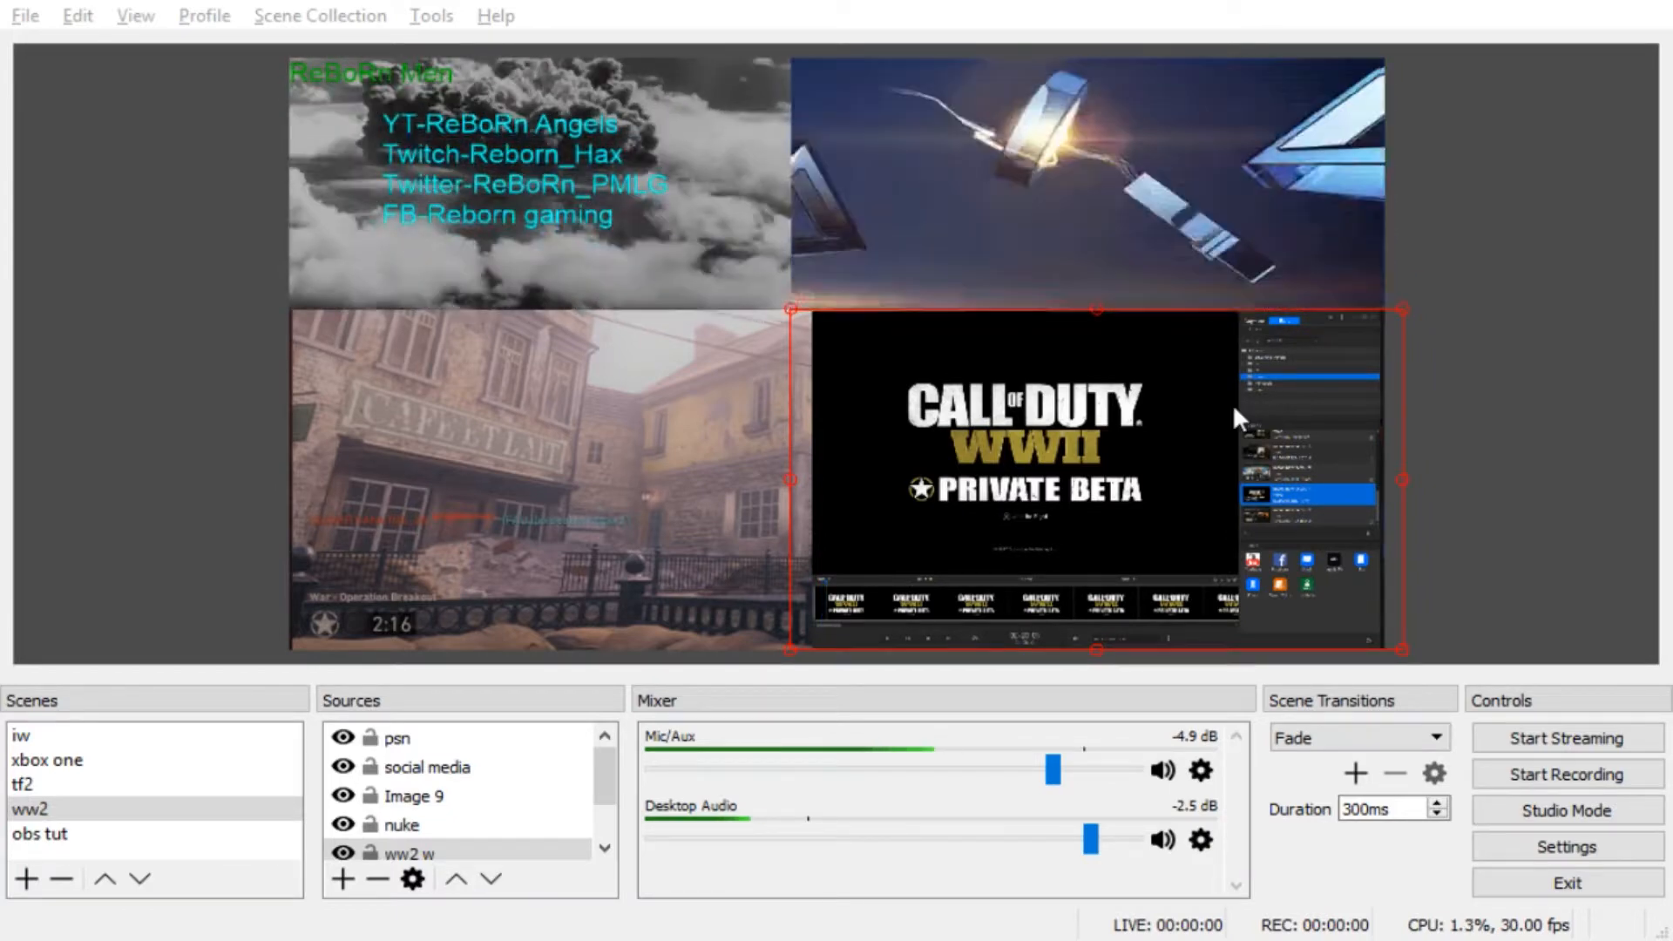
# - Enlarge the ww2 w capture from its upper-left corner until it spans the full width of the canvas
pyautogui.click(892, 303)
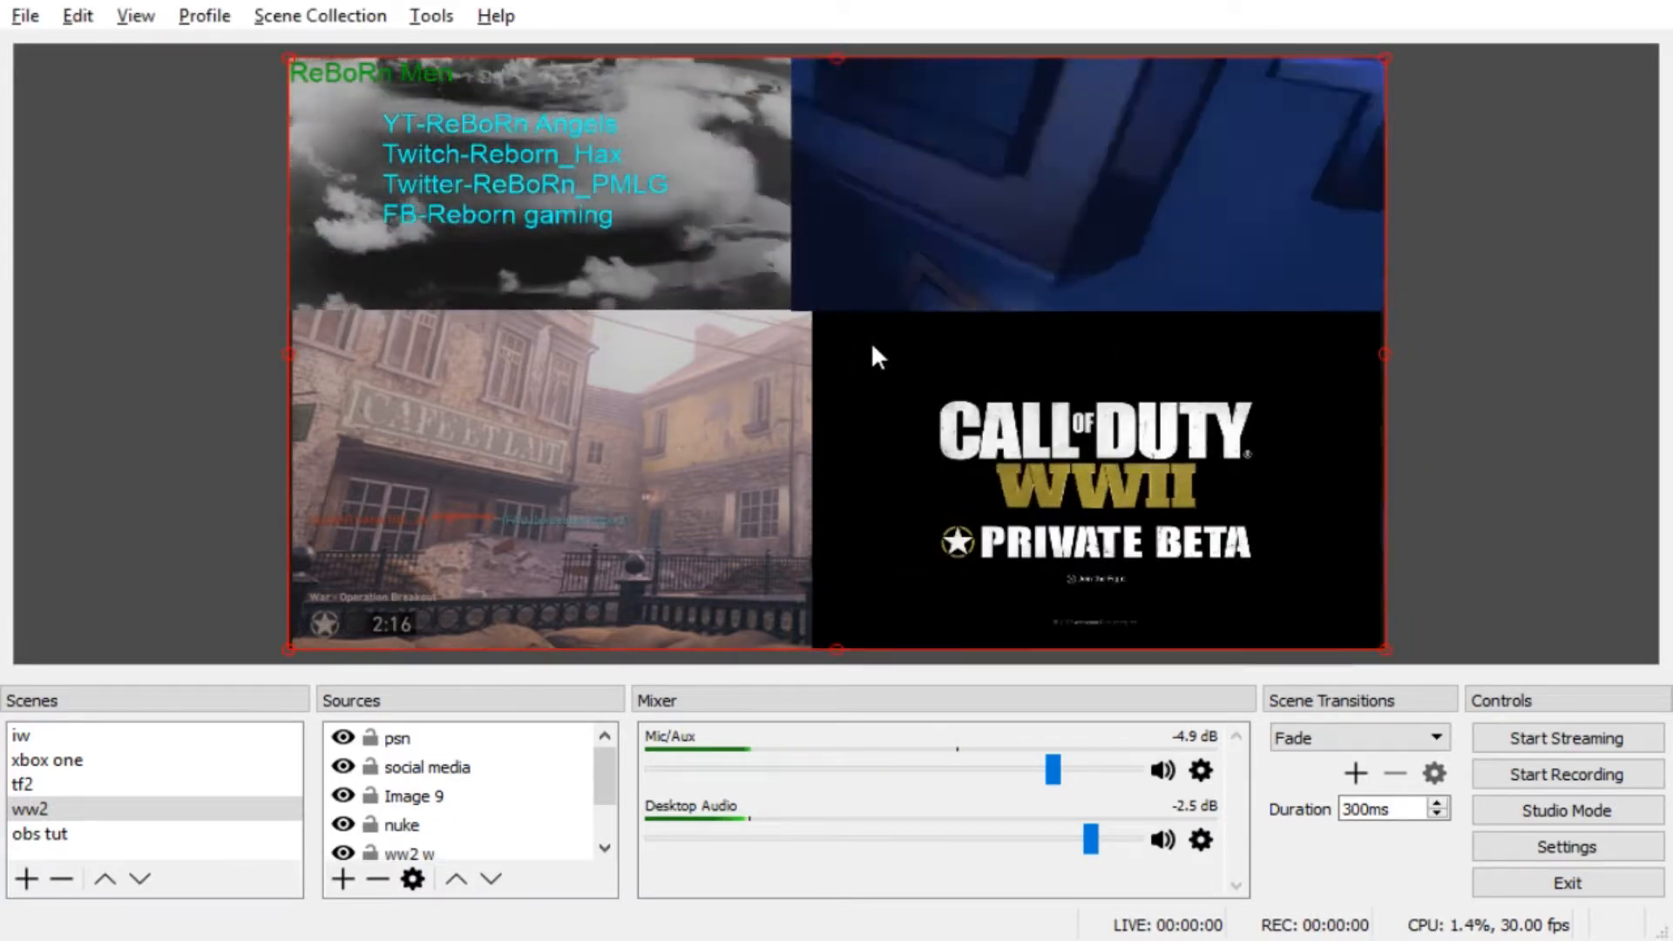
pyautogui.click(1039, 445)
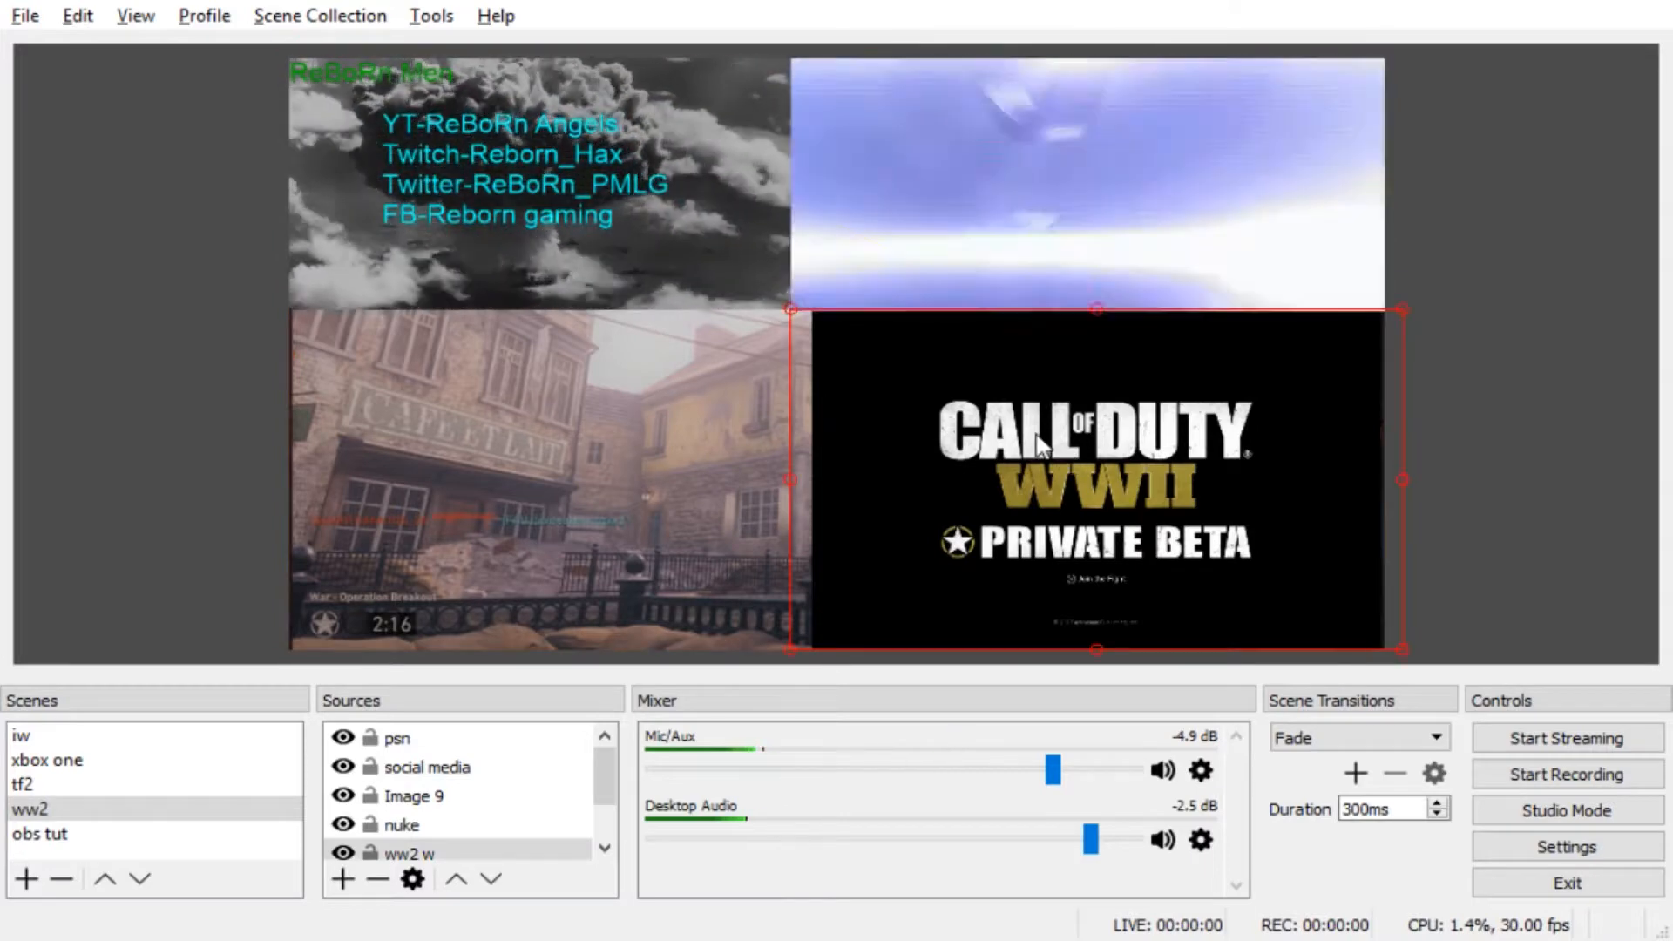
pyautogui.moveTo(789, 307); pyautogui.dragTo(286, 176)
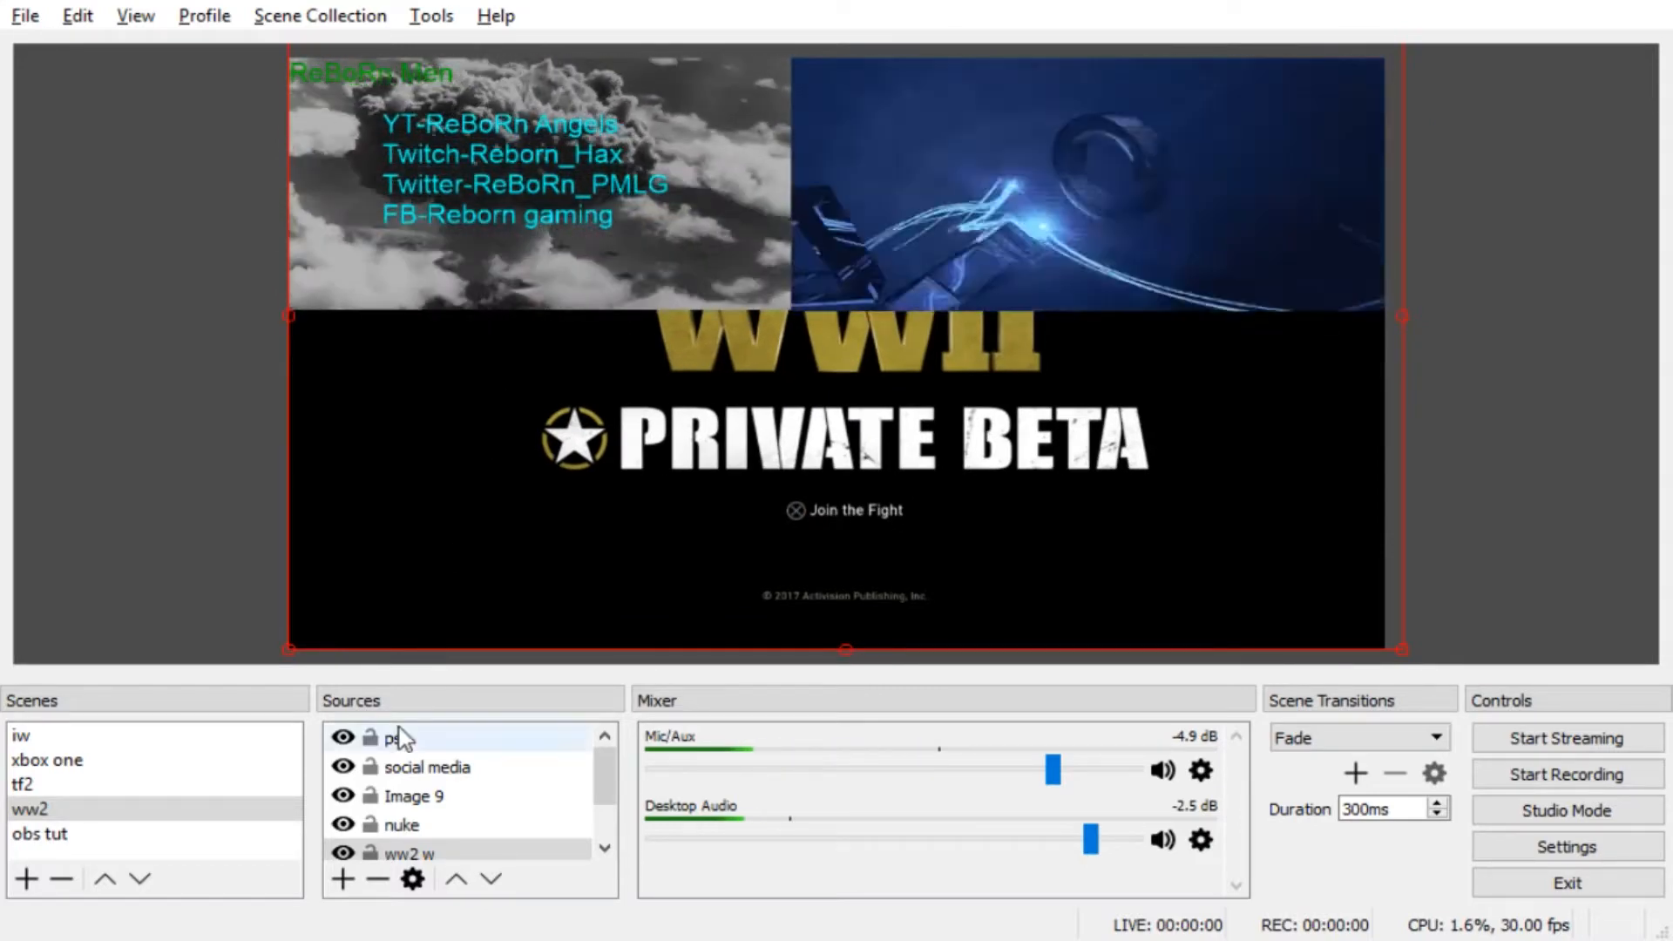
# - Hide the nuke, social media, psn and Image 9 sources in the ww2 scene
pyautogui.click(344, 825)
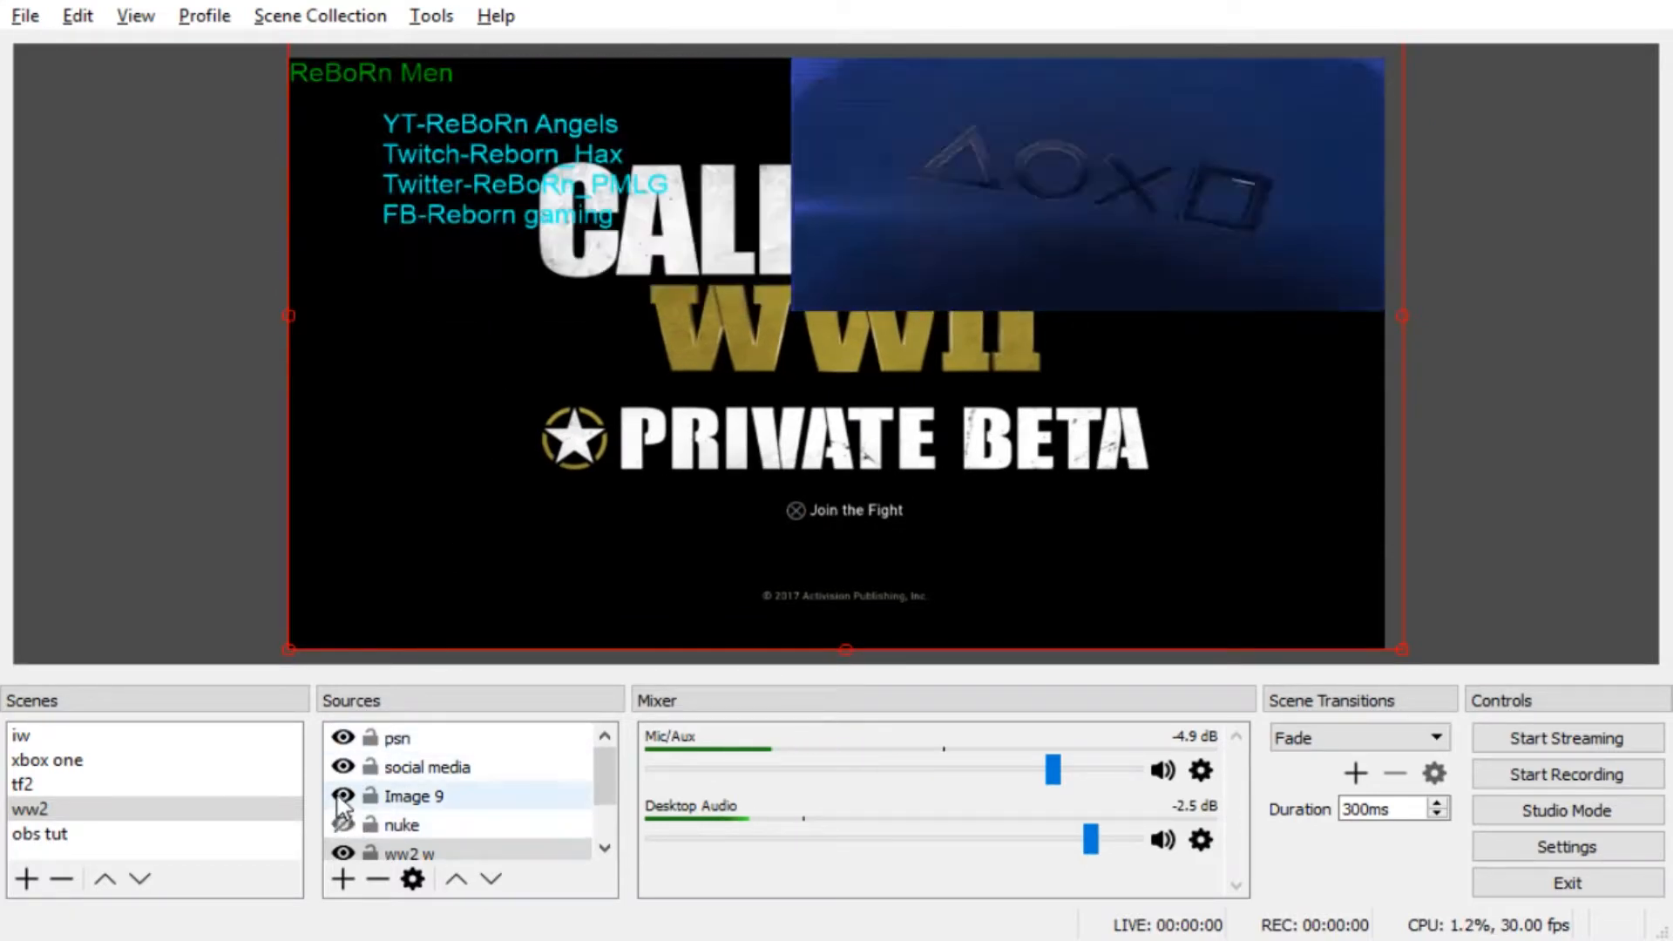
pyautogui.click(343, 767)
pyautogui.click(334, 738)
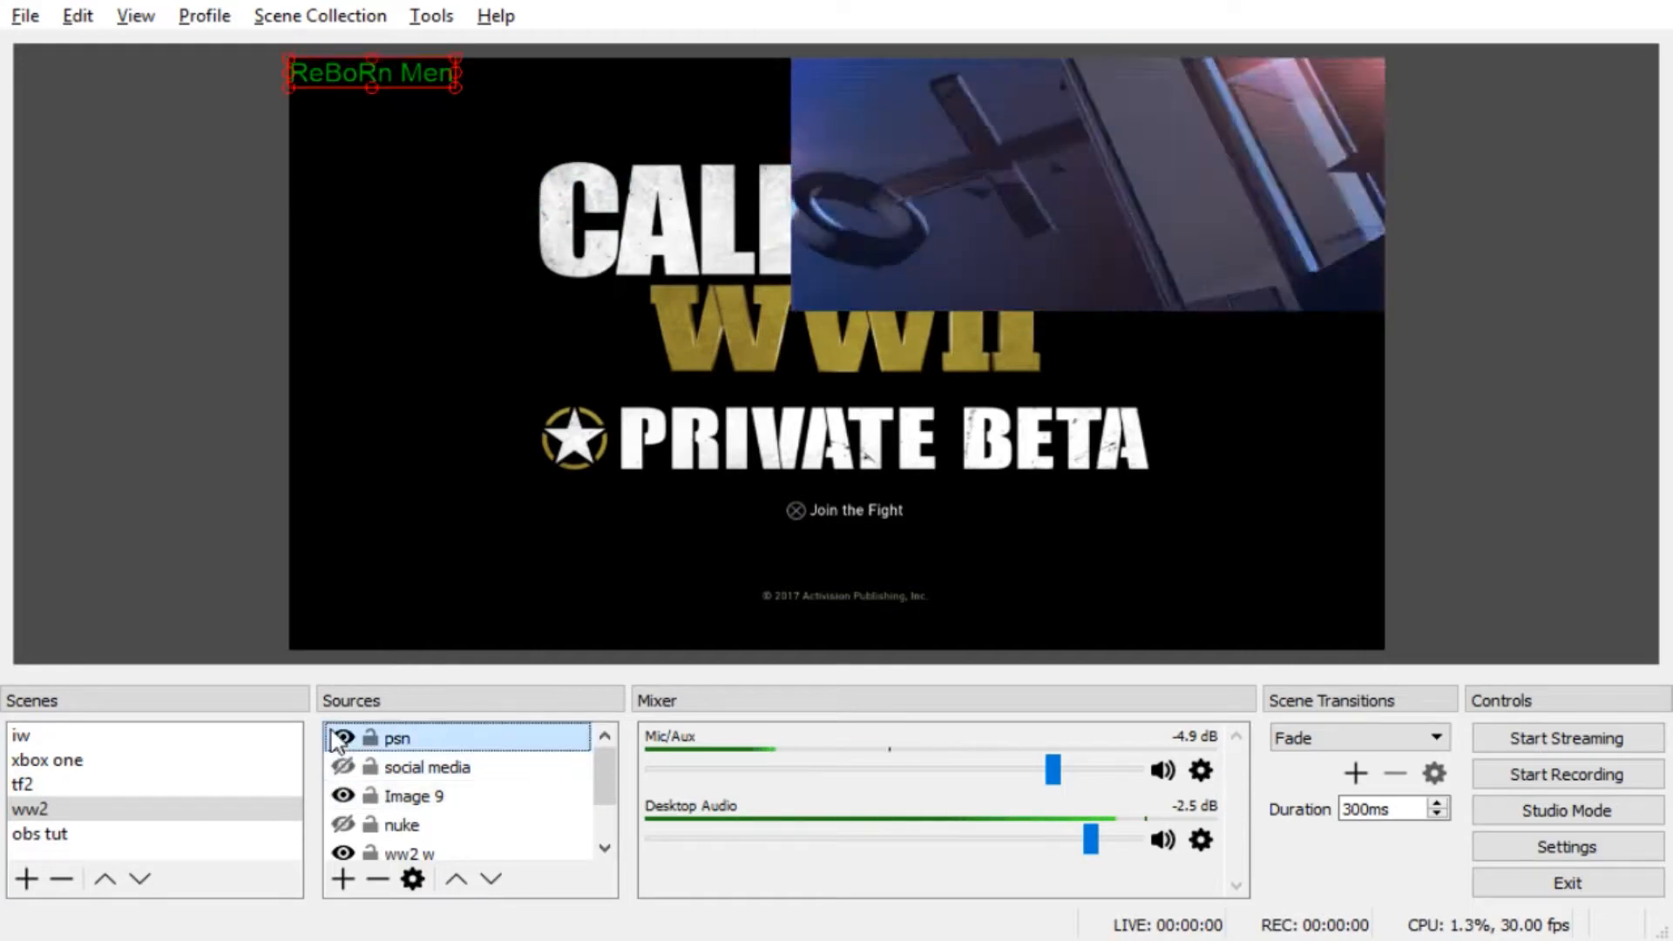
pyautogui.click(344, 796)
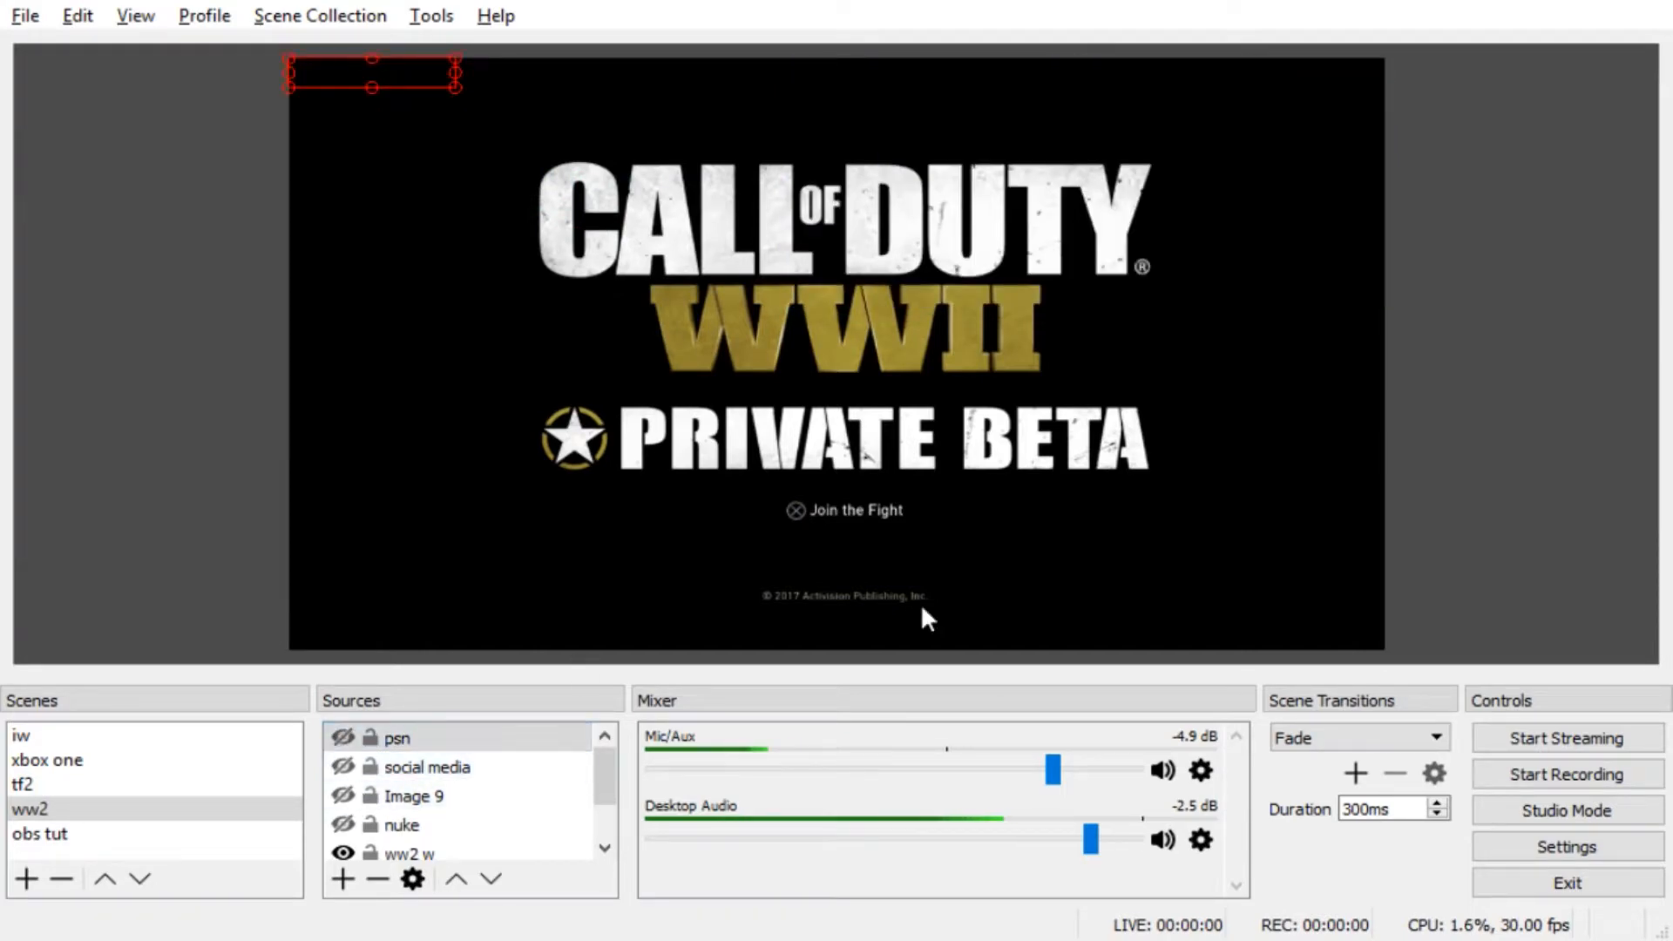
# - Exit full-screen playback in the Game Capture window and select the clip near the timeline's end, at about 01:06:58
pyautogui.press('Escape')
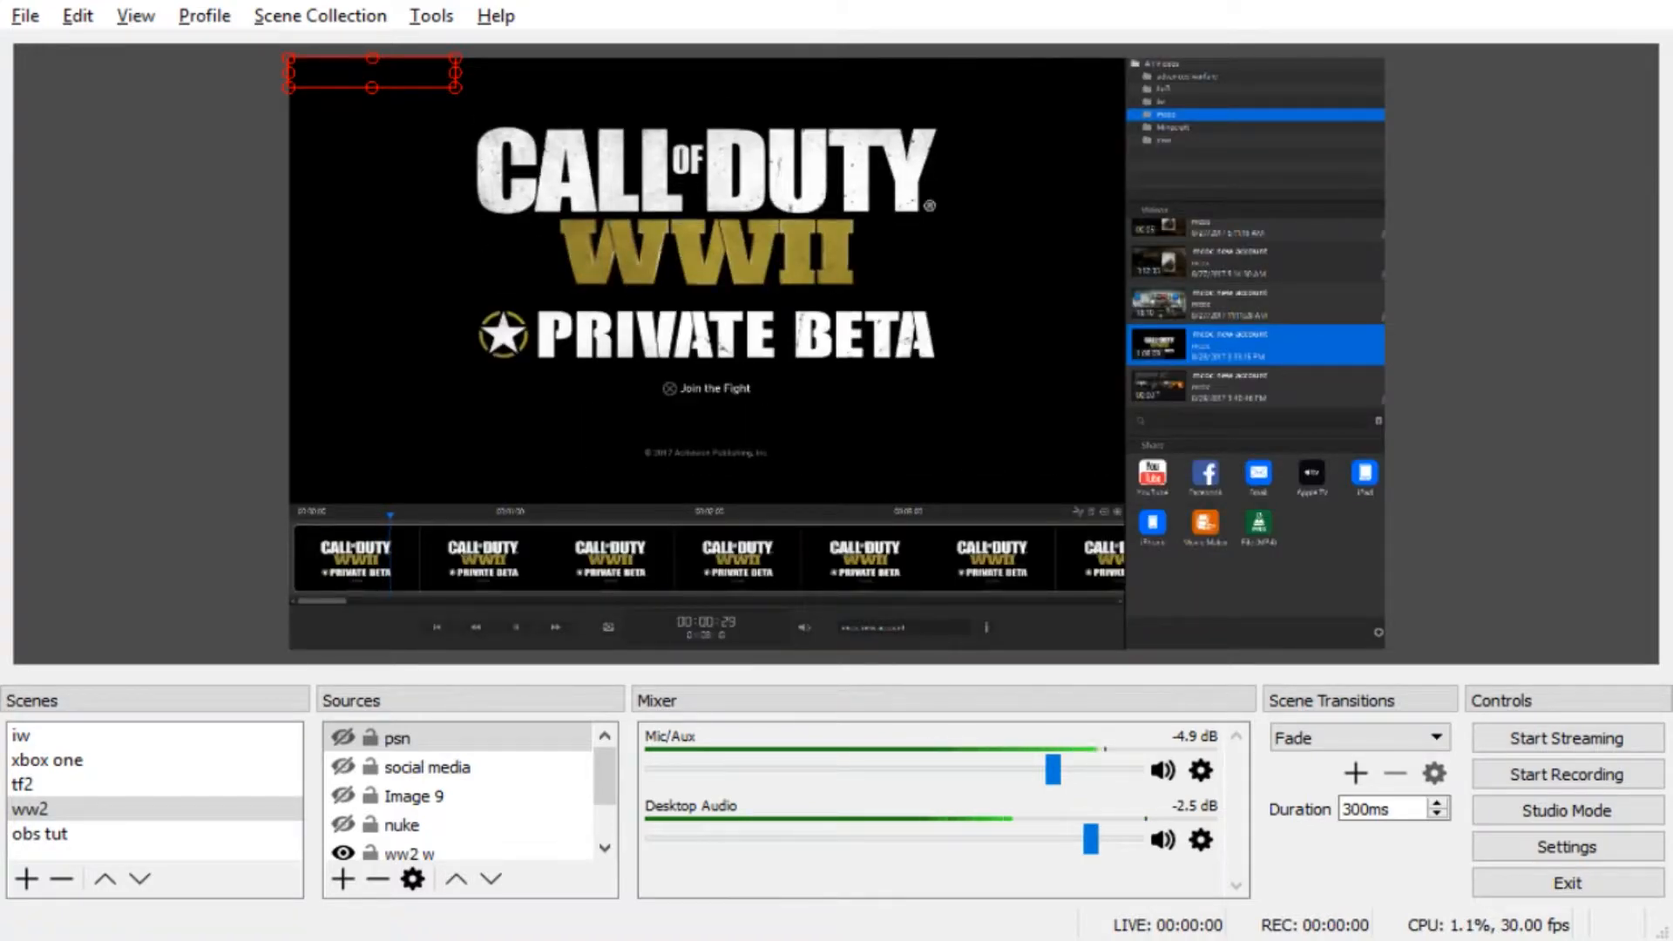
pyautogui.moveTo(328, 600); pyautogui.dragTo(1111, 591)
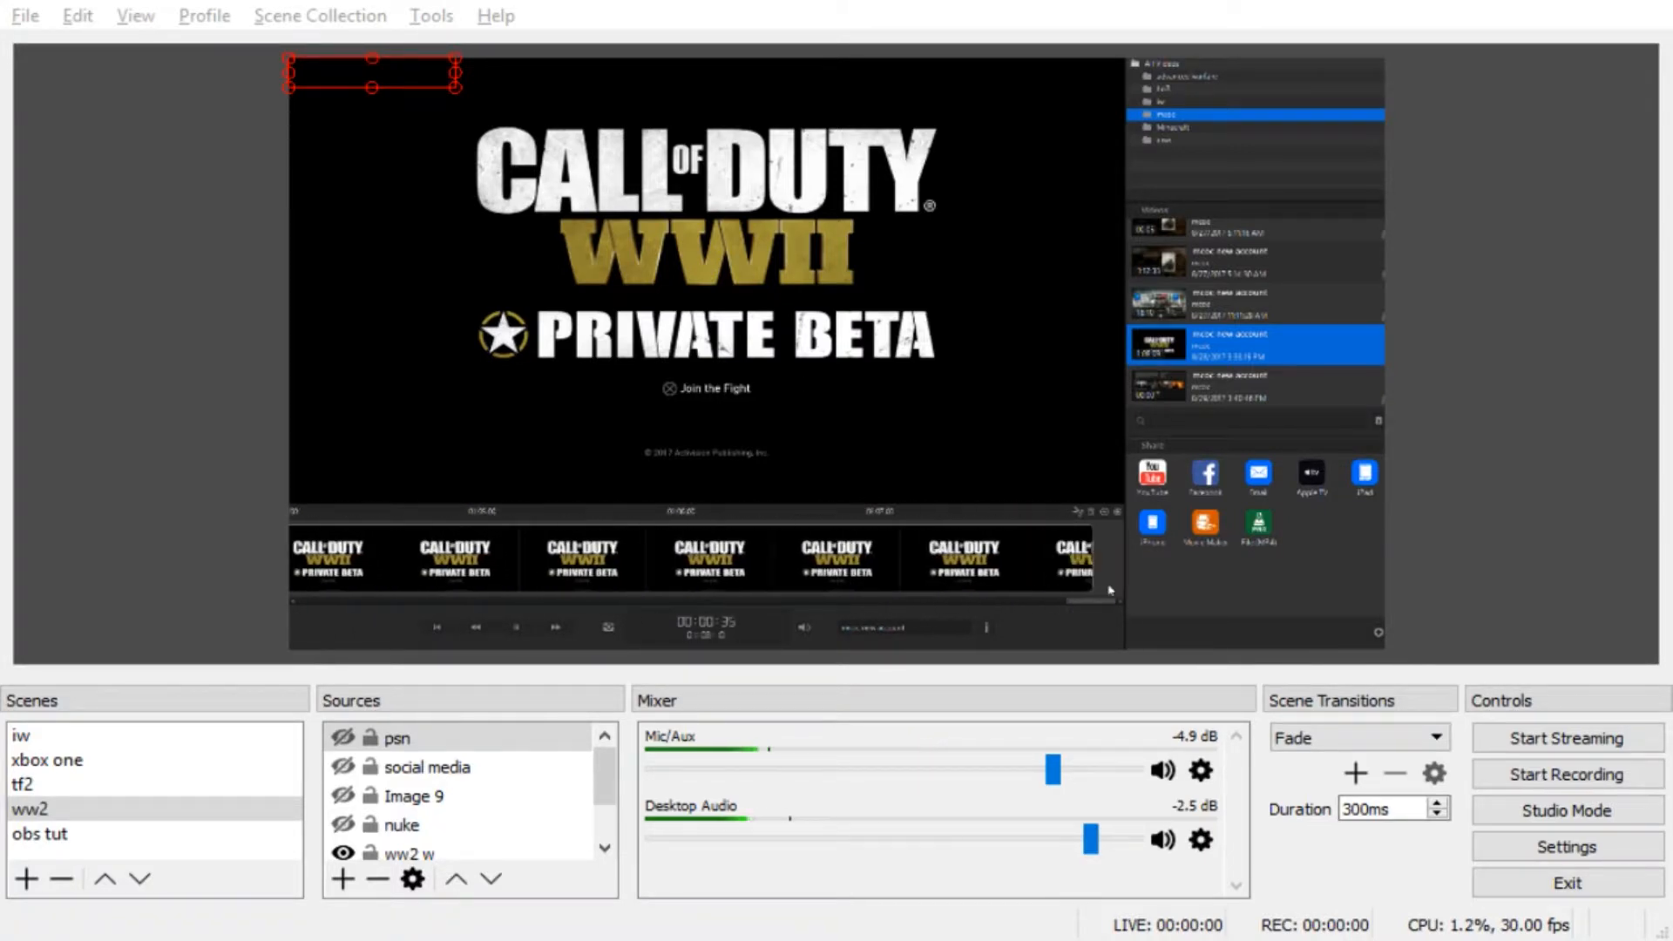
pyautogui.click(834, 569)
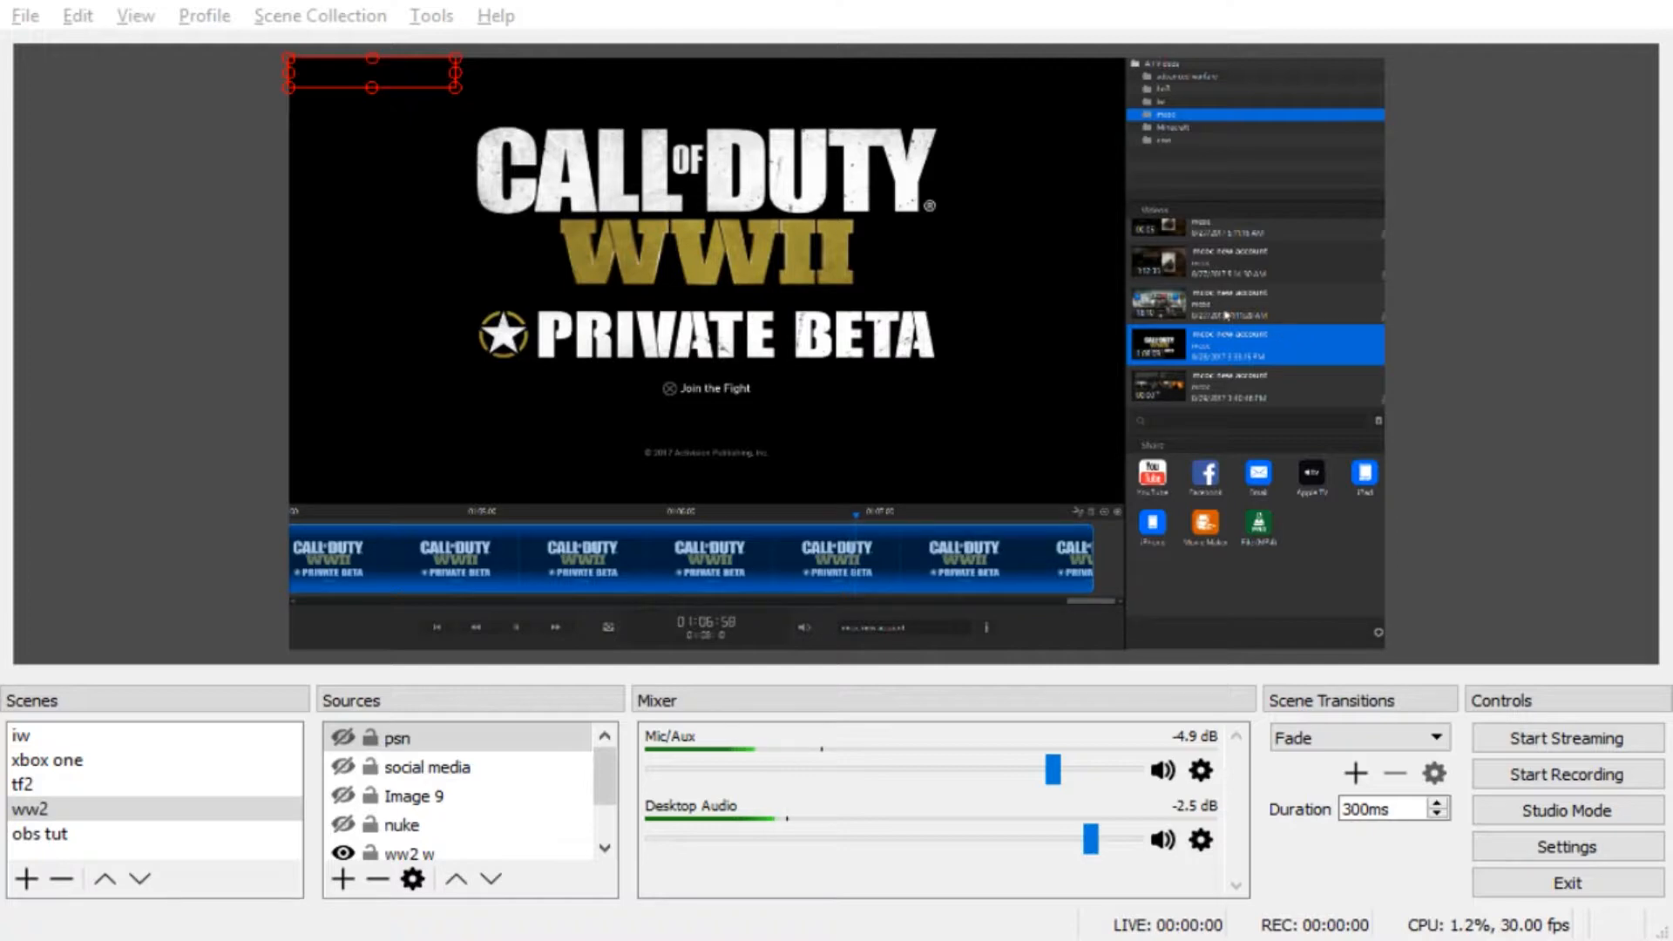
# - In the Game Capture window, load another clip, seek to about 00:01:37, and show that frame full screen before exiting
pyautogui.click(1216, 269)
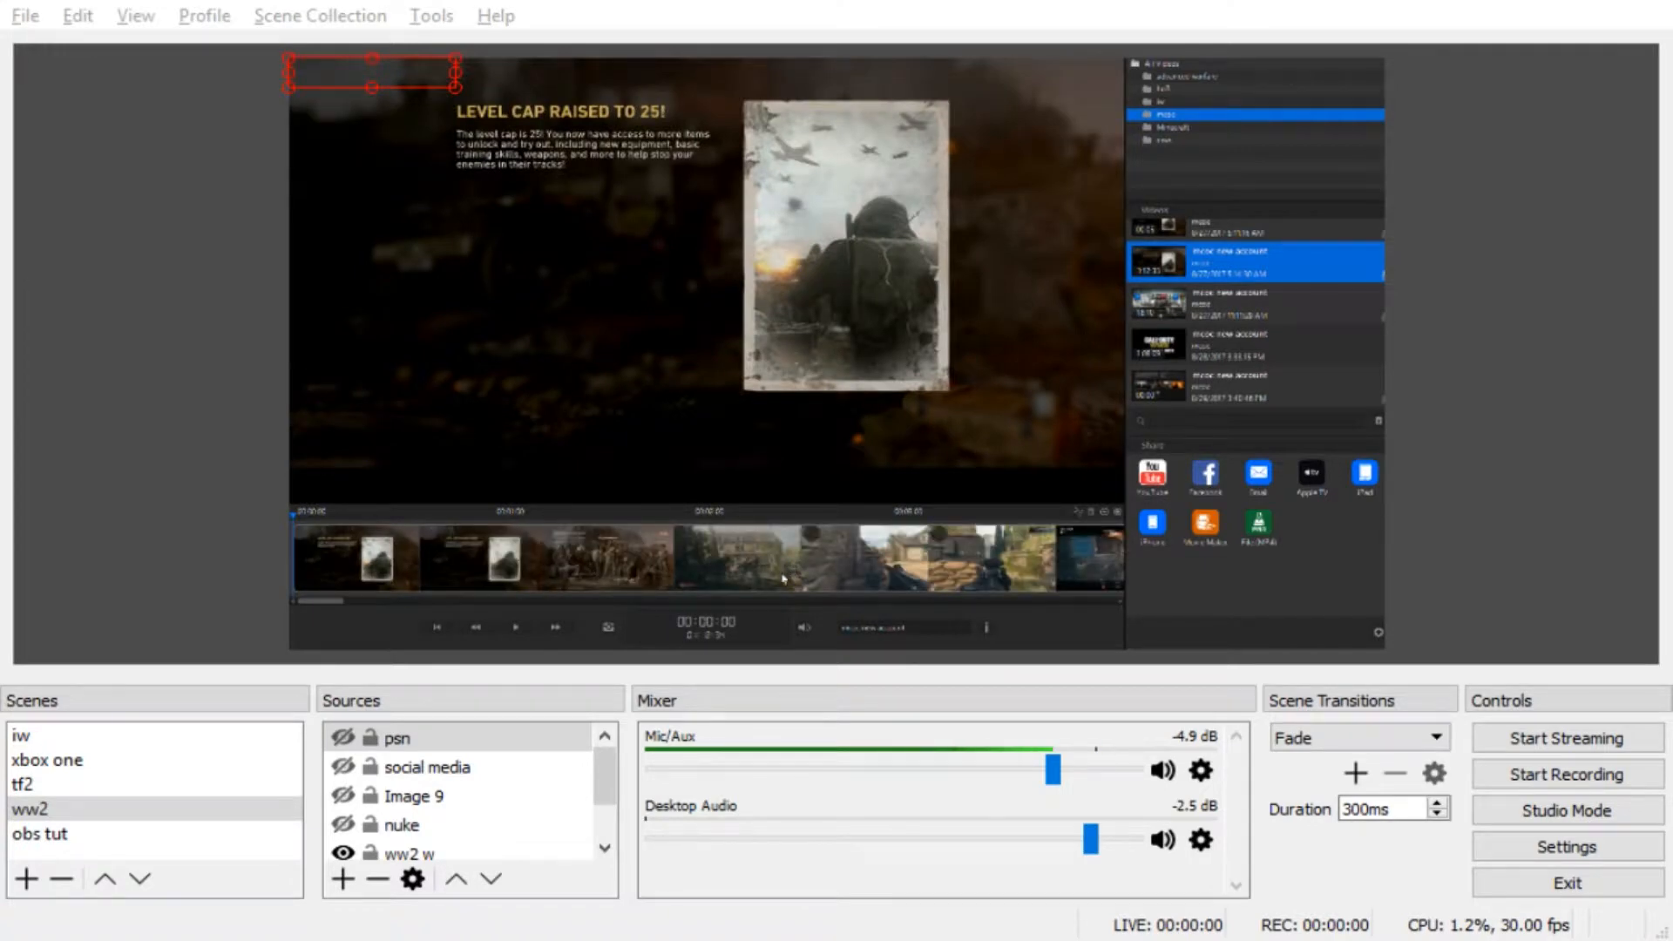
pyautogui.click(748, 567)
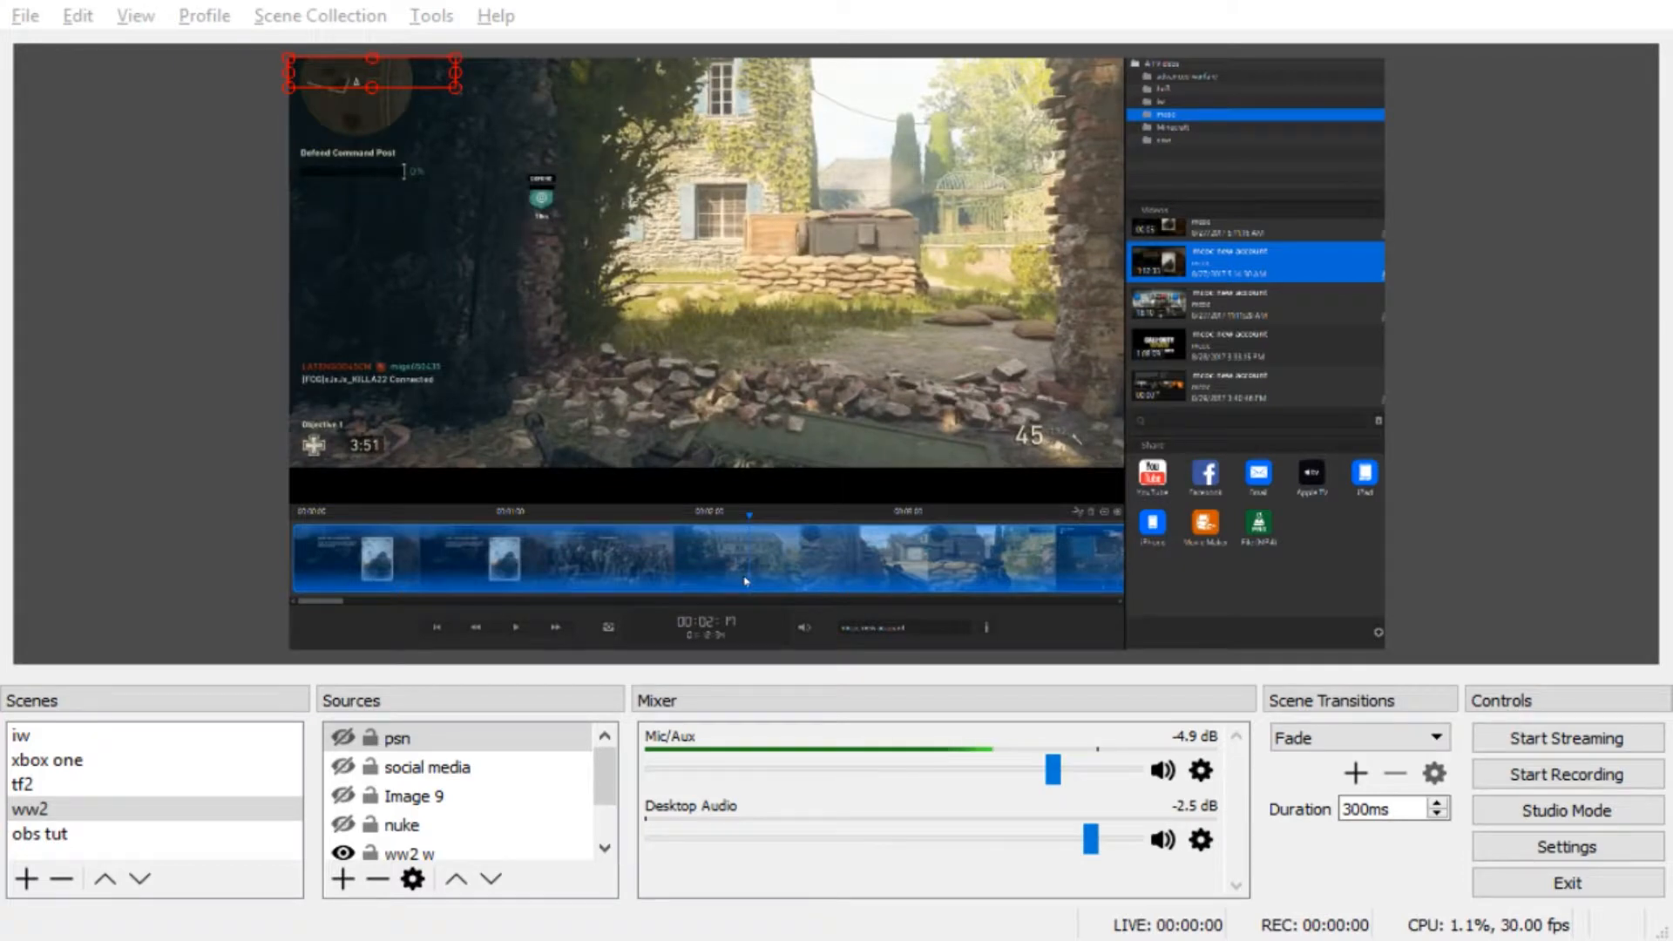
pyautogui.click(617, 566)
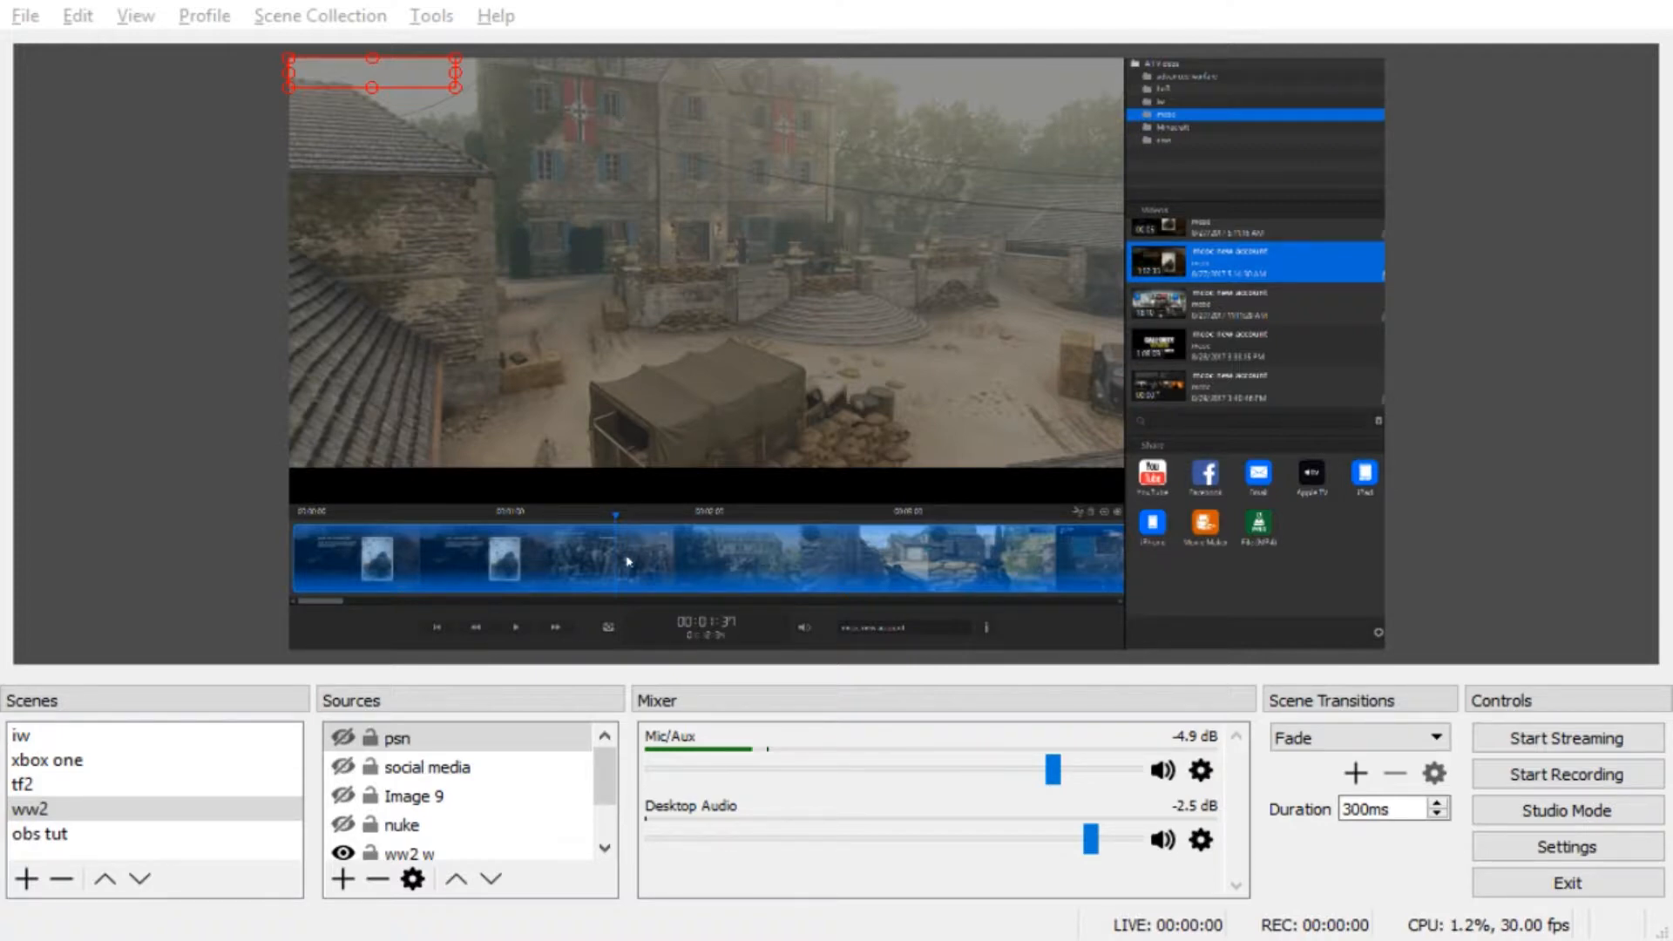
pyautogui.click(608, 627)
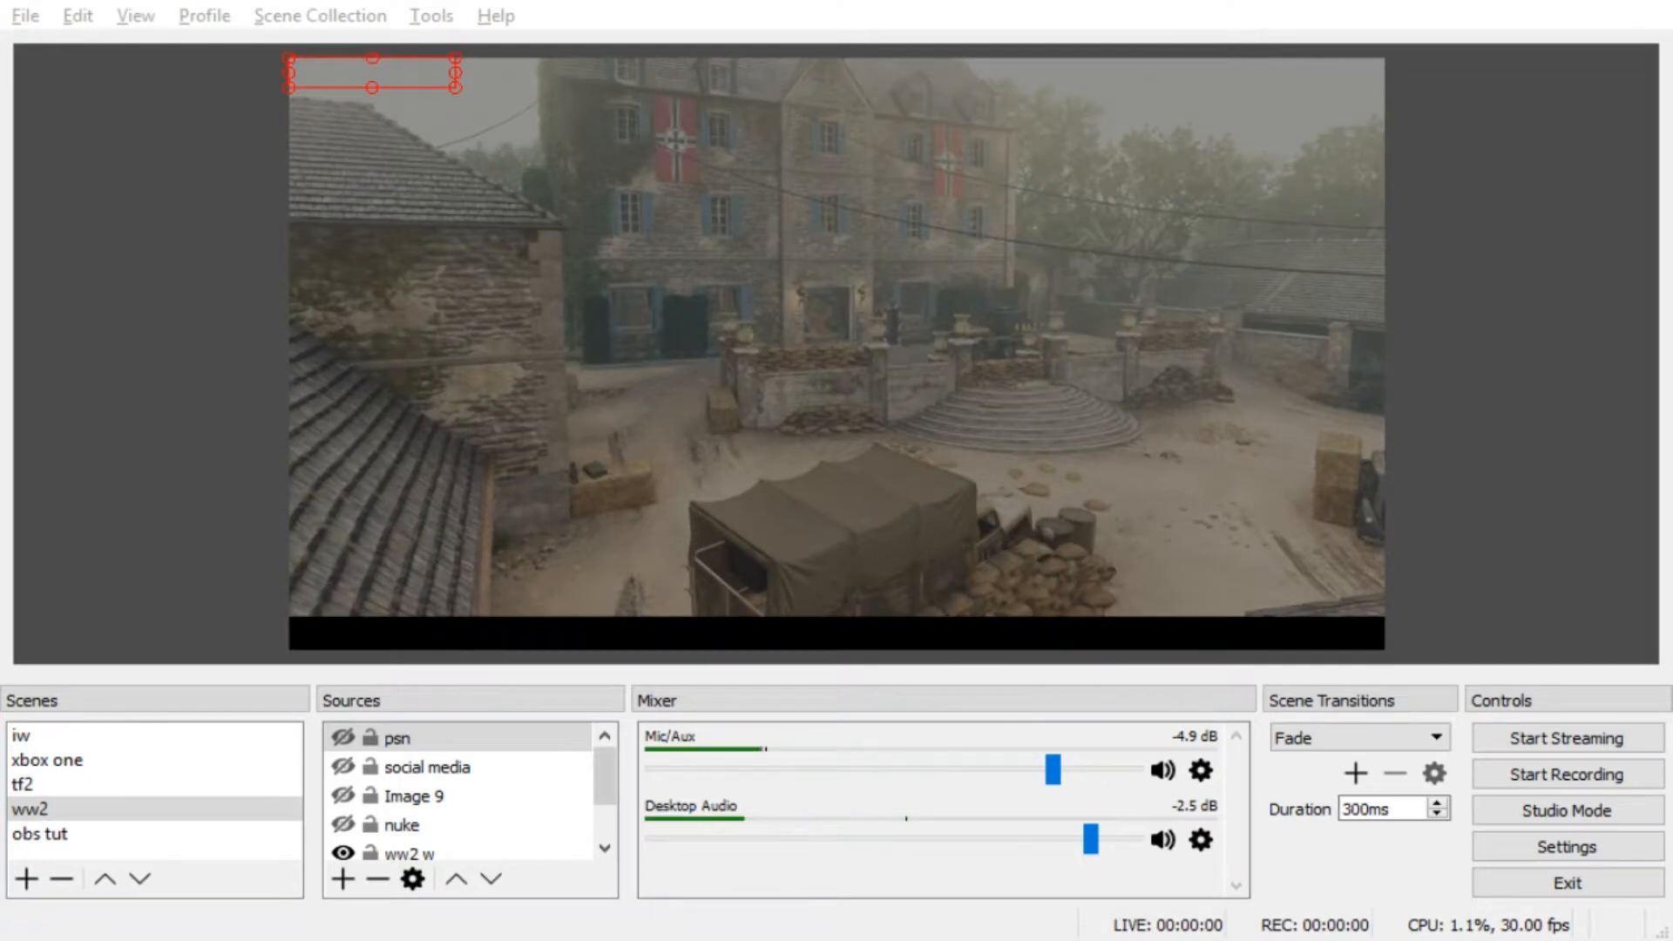
pyautogui.press('Escape')
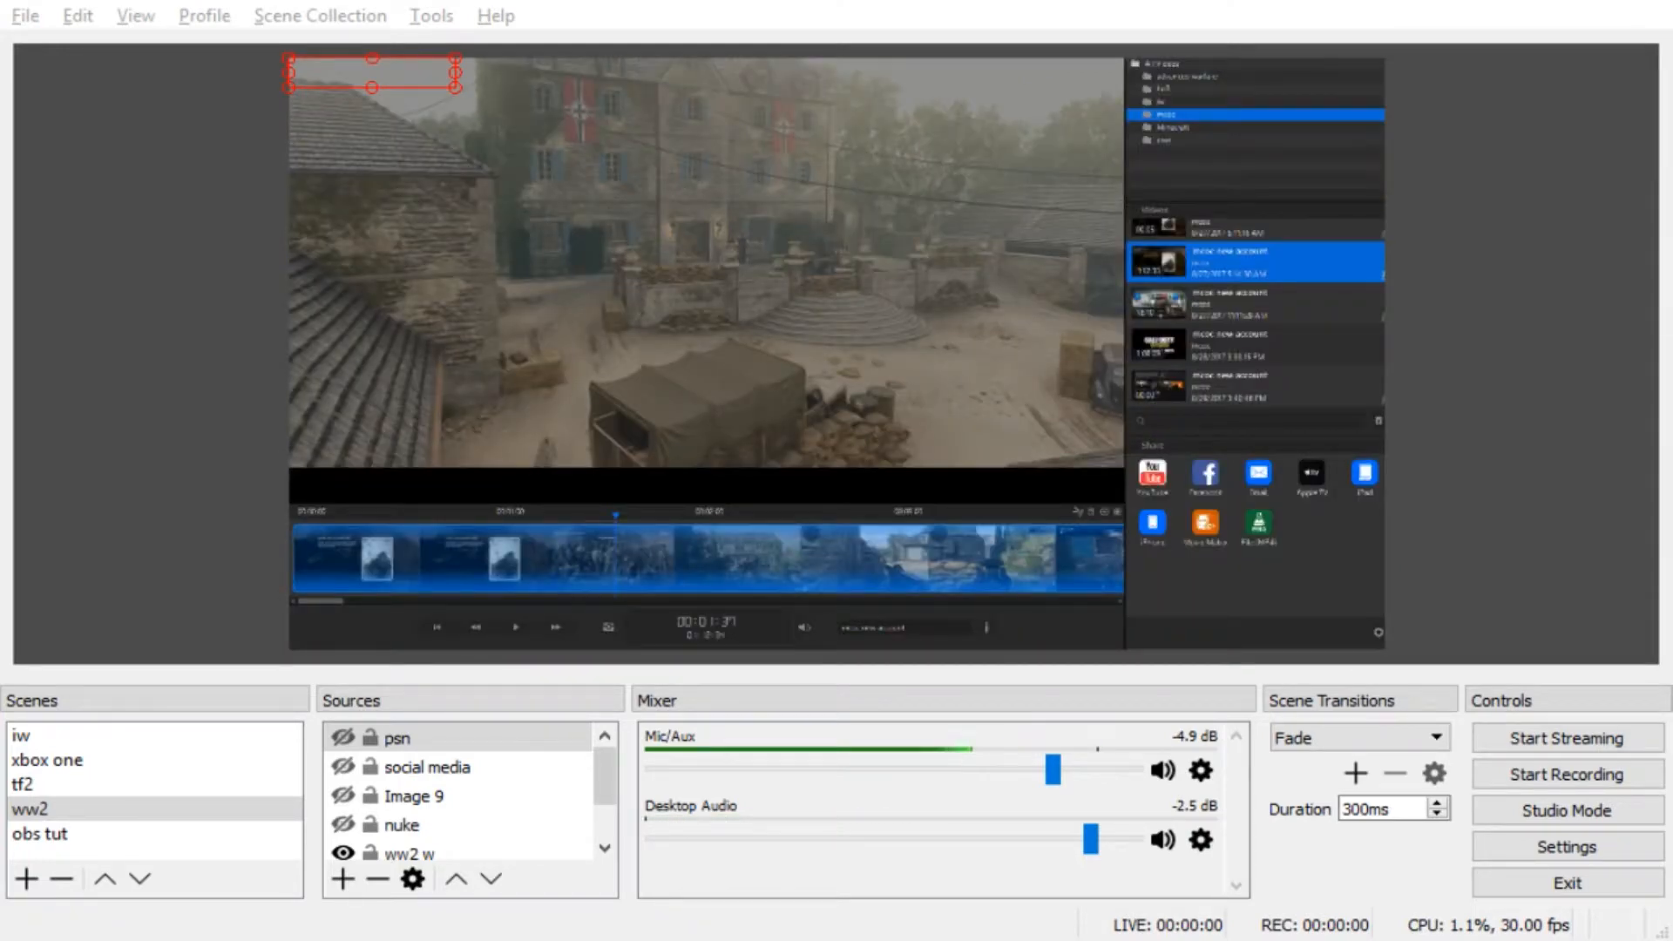
# - Shrink the ww2 w capture from its upper-left corner and place it in the canvas's lower-right quadrant
pyautogui.click(371, 301)
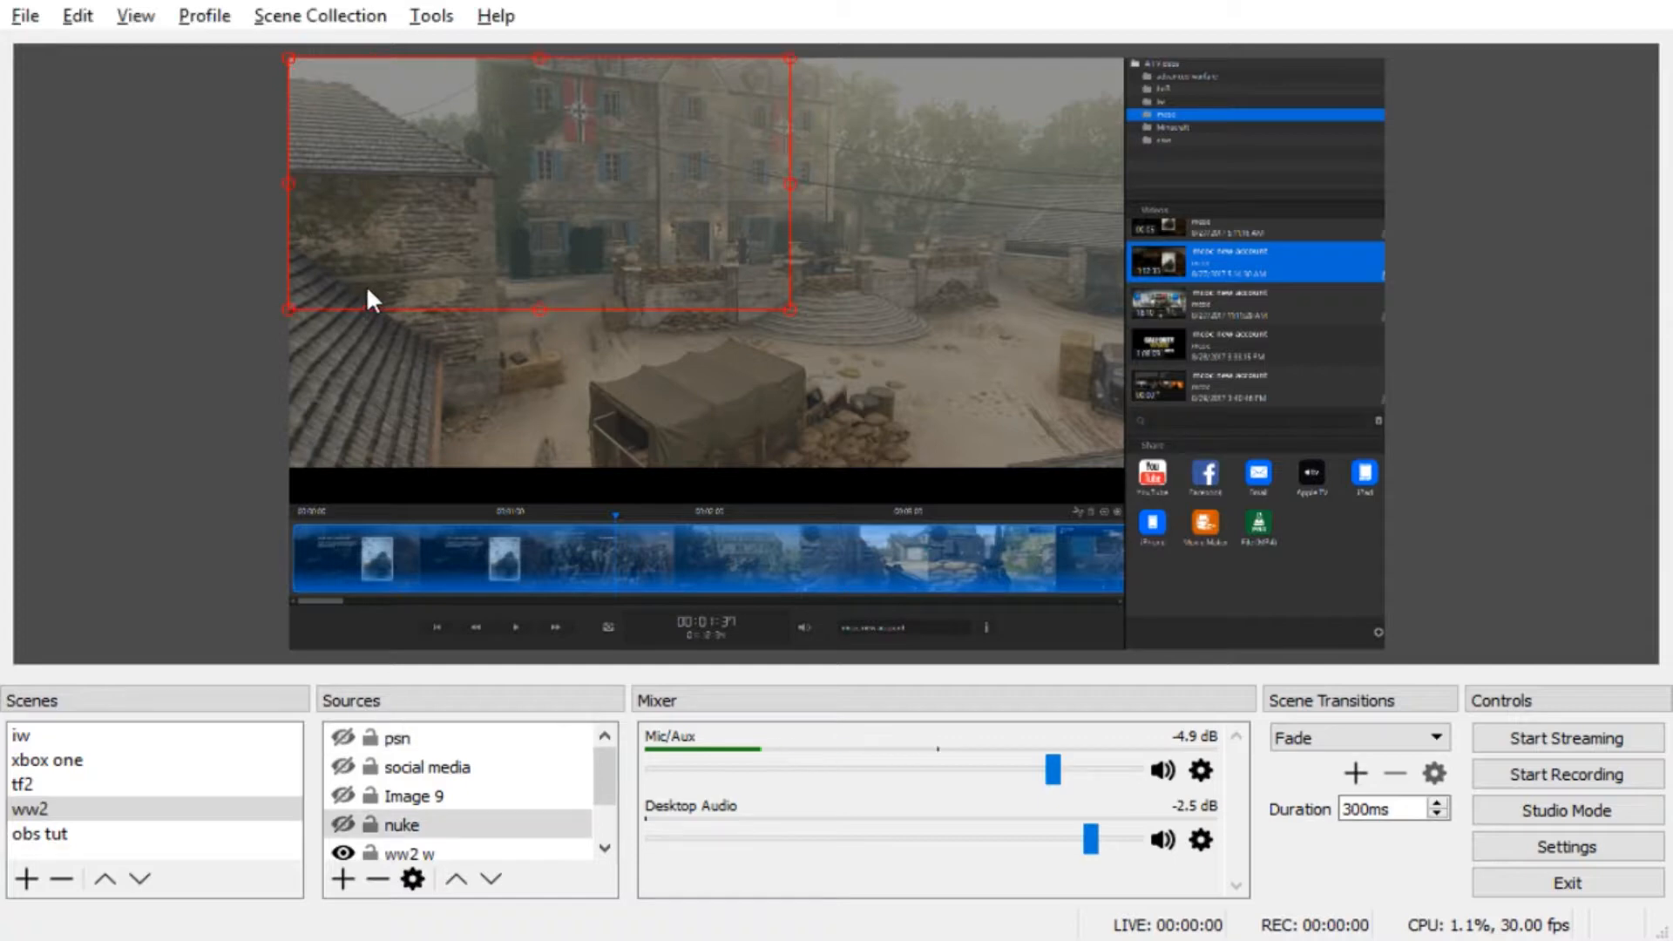
pyautogui.click(935, 353)
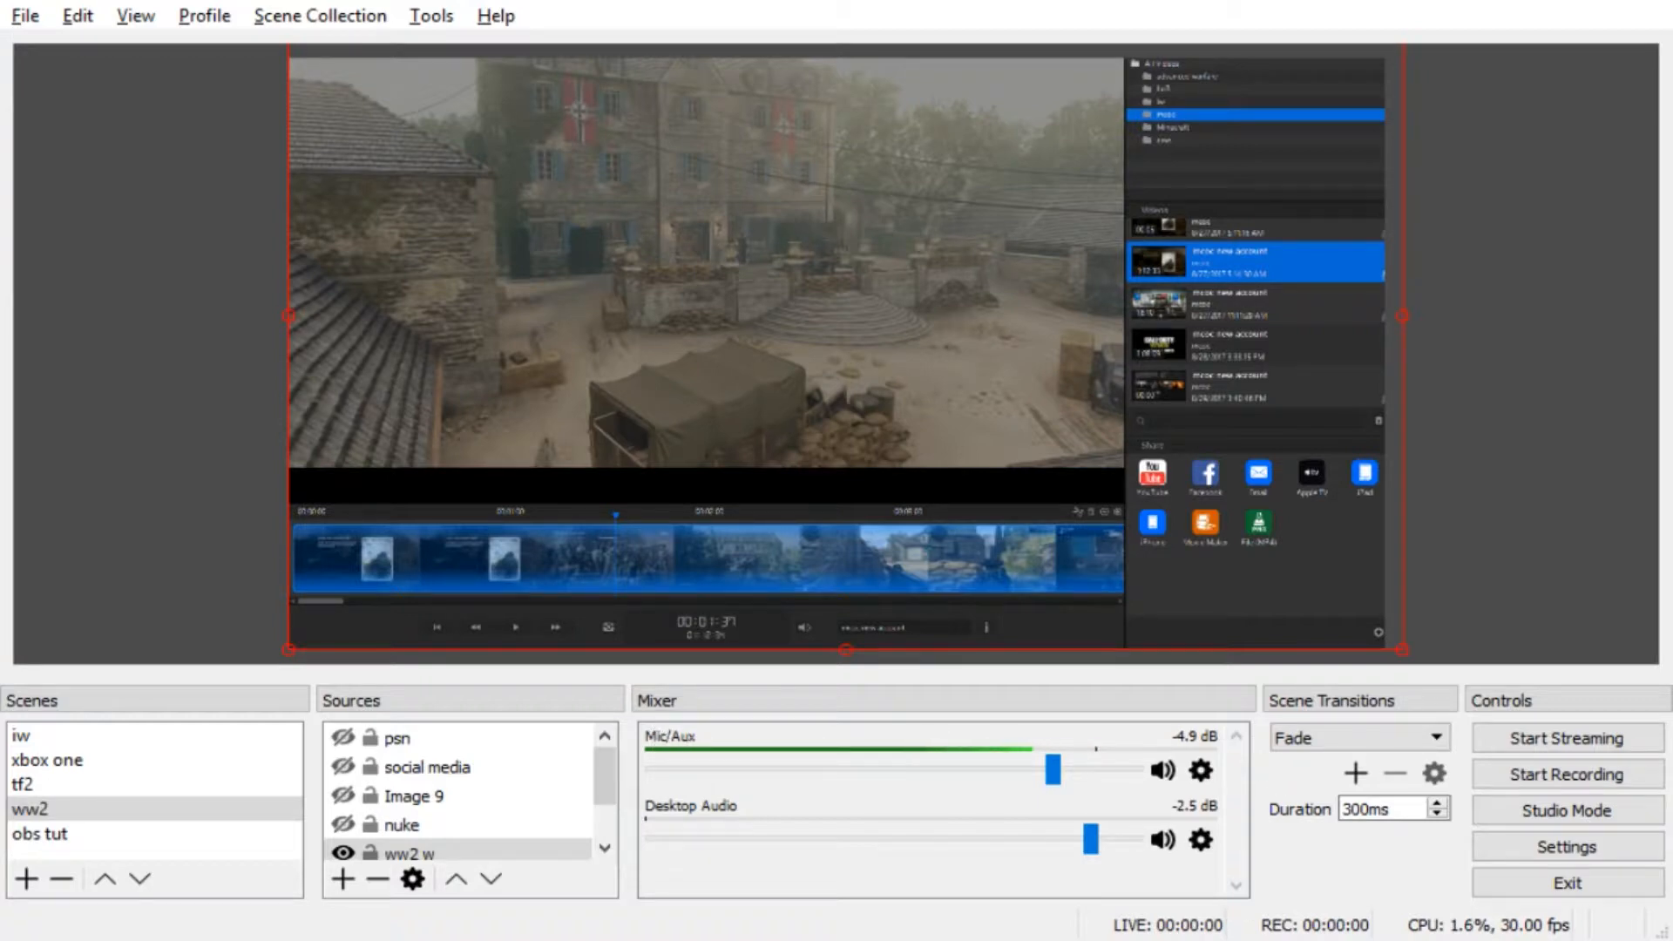
pyautogui.click(481, 383)
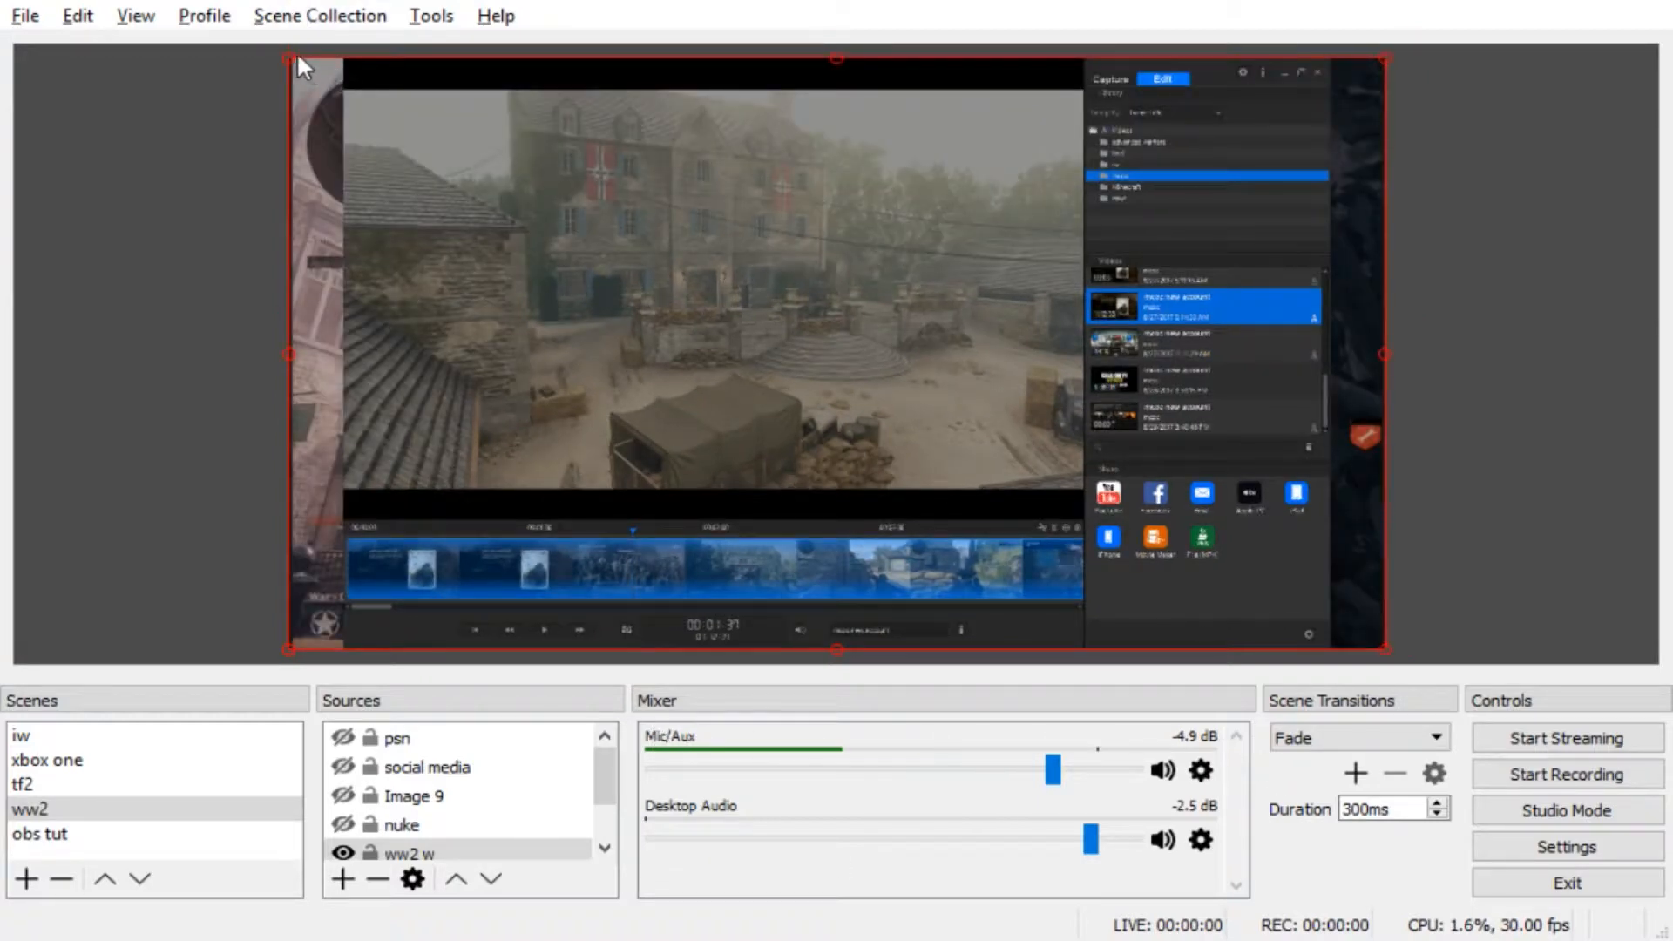
pyautogui.moveTo(290, 55); pyautogui.dragTo(700, 285)
pyautogui.moveTo(946, 407); pyautogui.dragTo(968, 411)
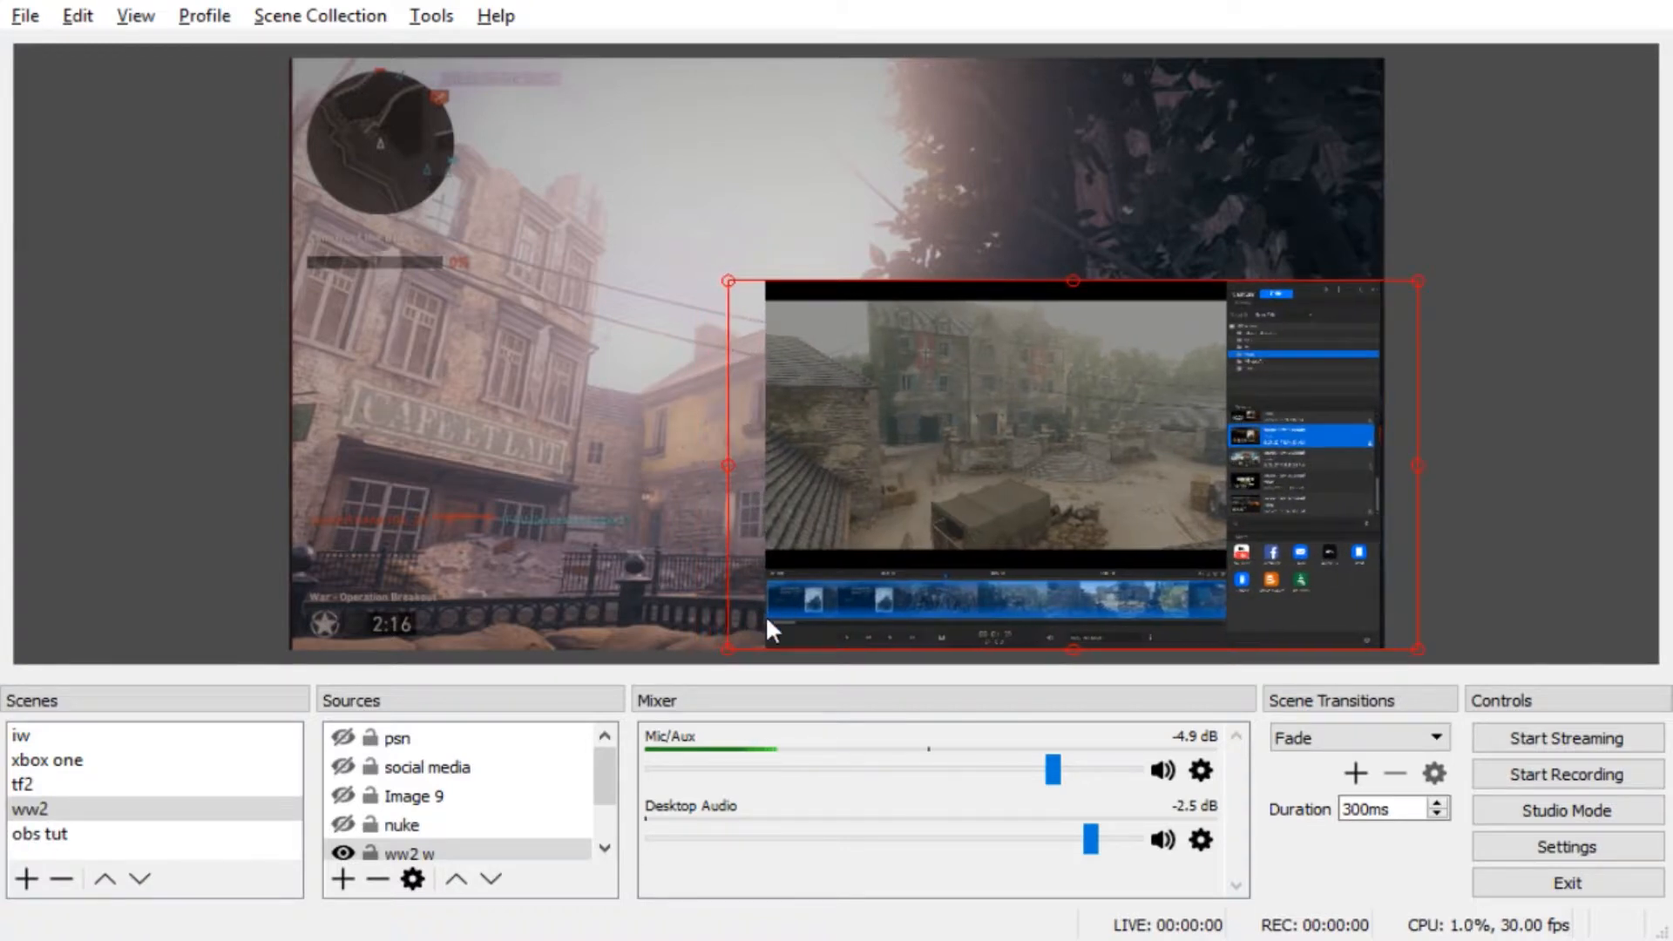
# - Show the nuke, Image 9, social media and psn sources again and move the psn text onto the upper-right image
pyautogui.click(344, 824)
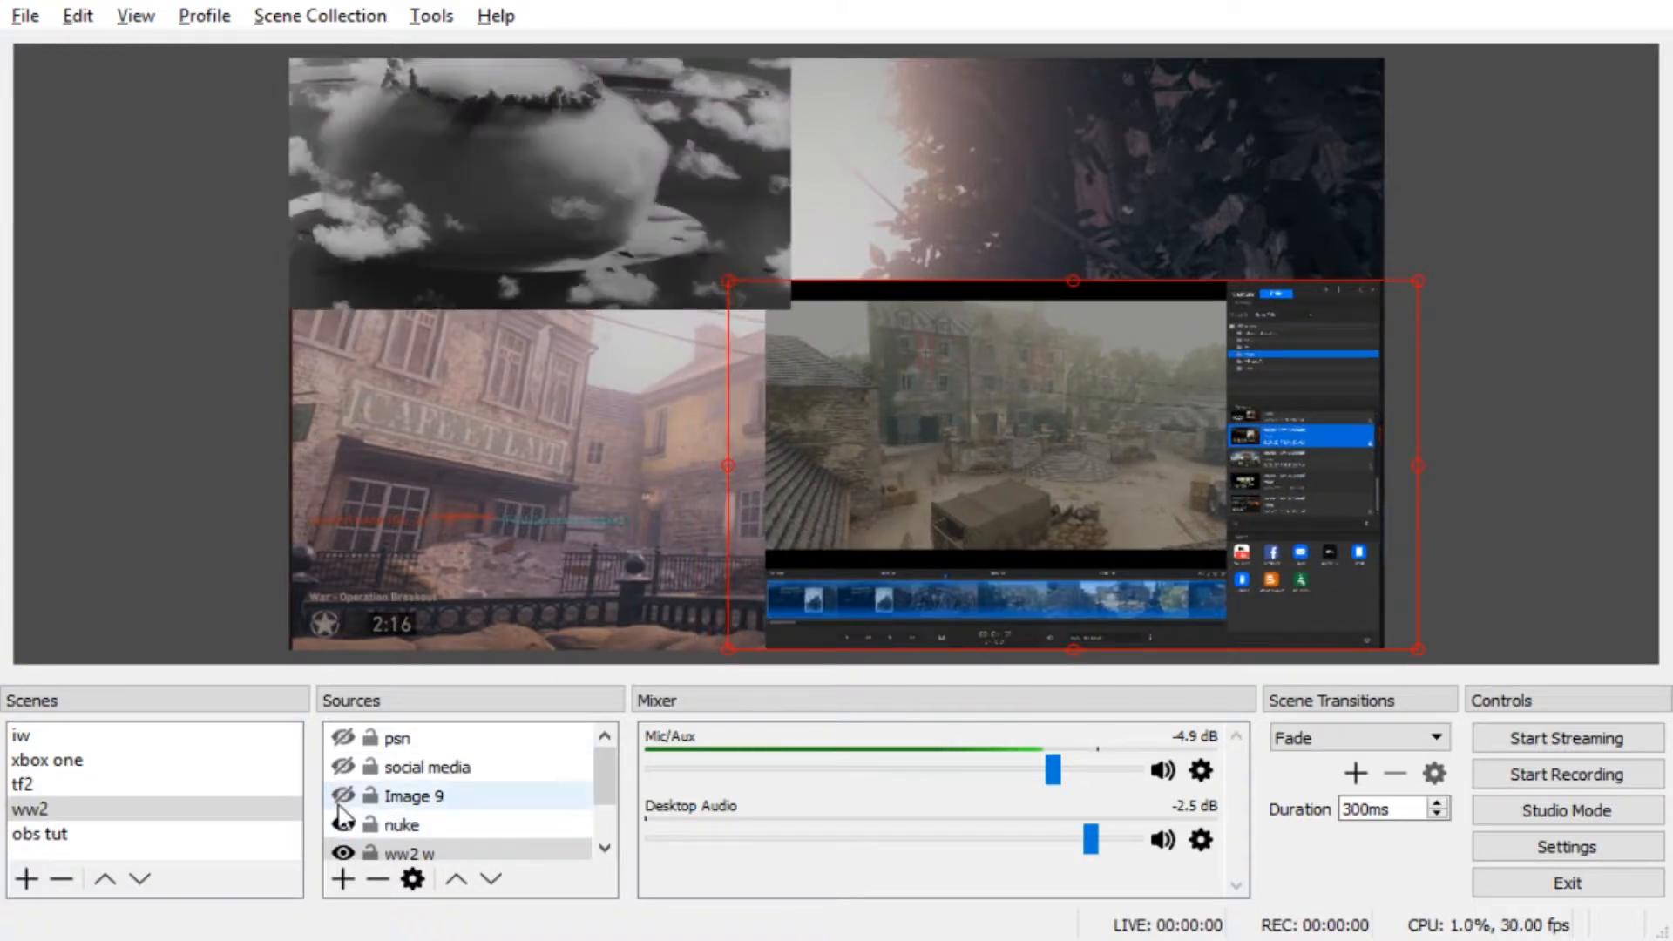
pyautogui.click(343, 796)
pyautogui.click(343, 767)
pyautogui.click(343, 738)
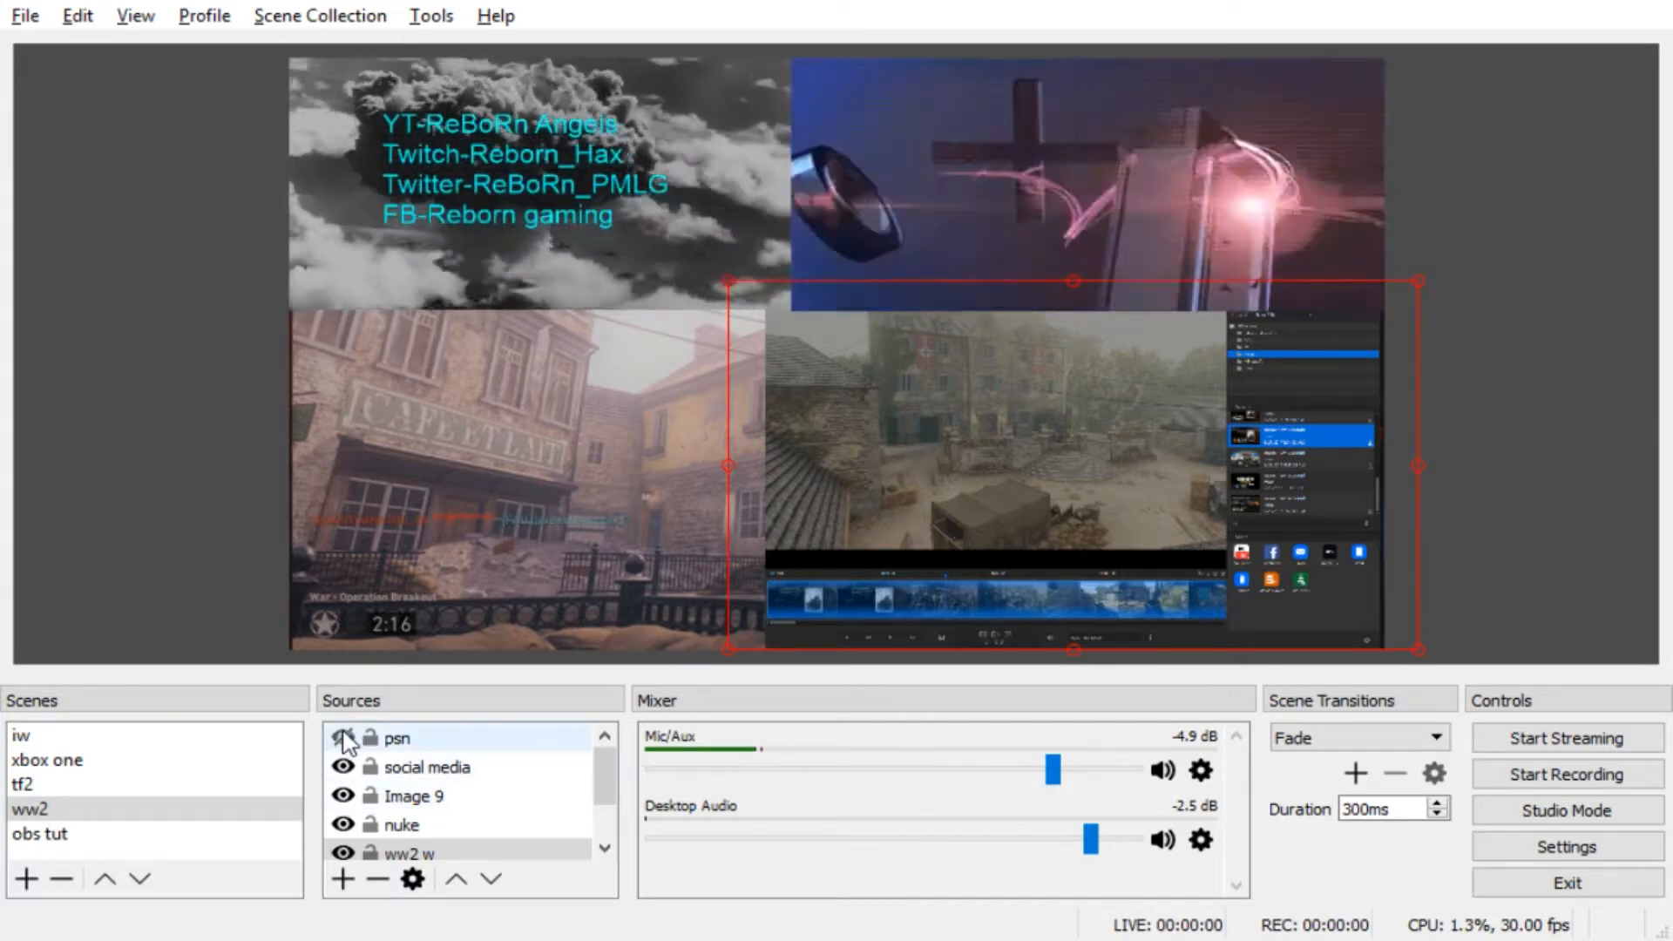
pyautogui.moveTo(340, 76); pyautogui.dragTo(1089, 260)
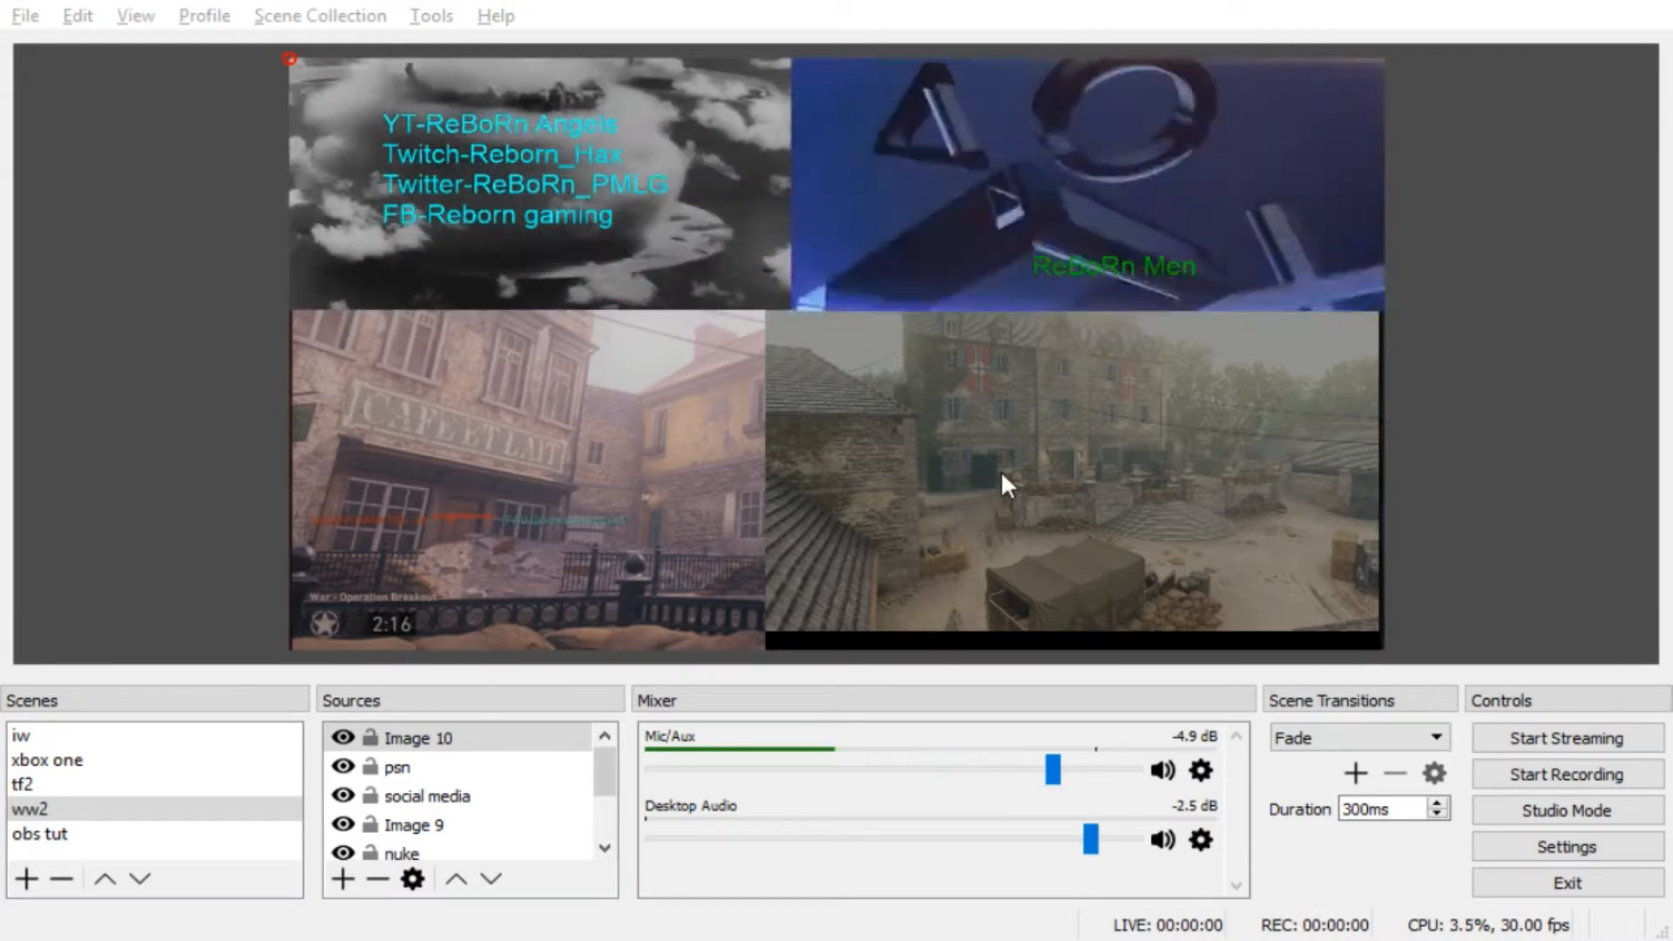
# - Fit Image 10 into the canvas's lower-left quadrant and nudge the ww2 w capture slightly left against it
pyautogui.click(1496, 790)
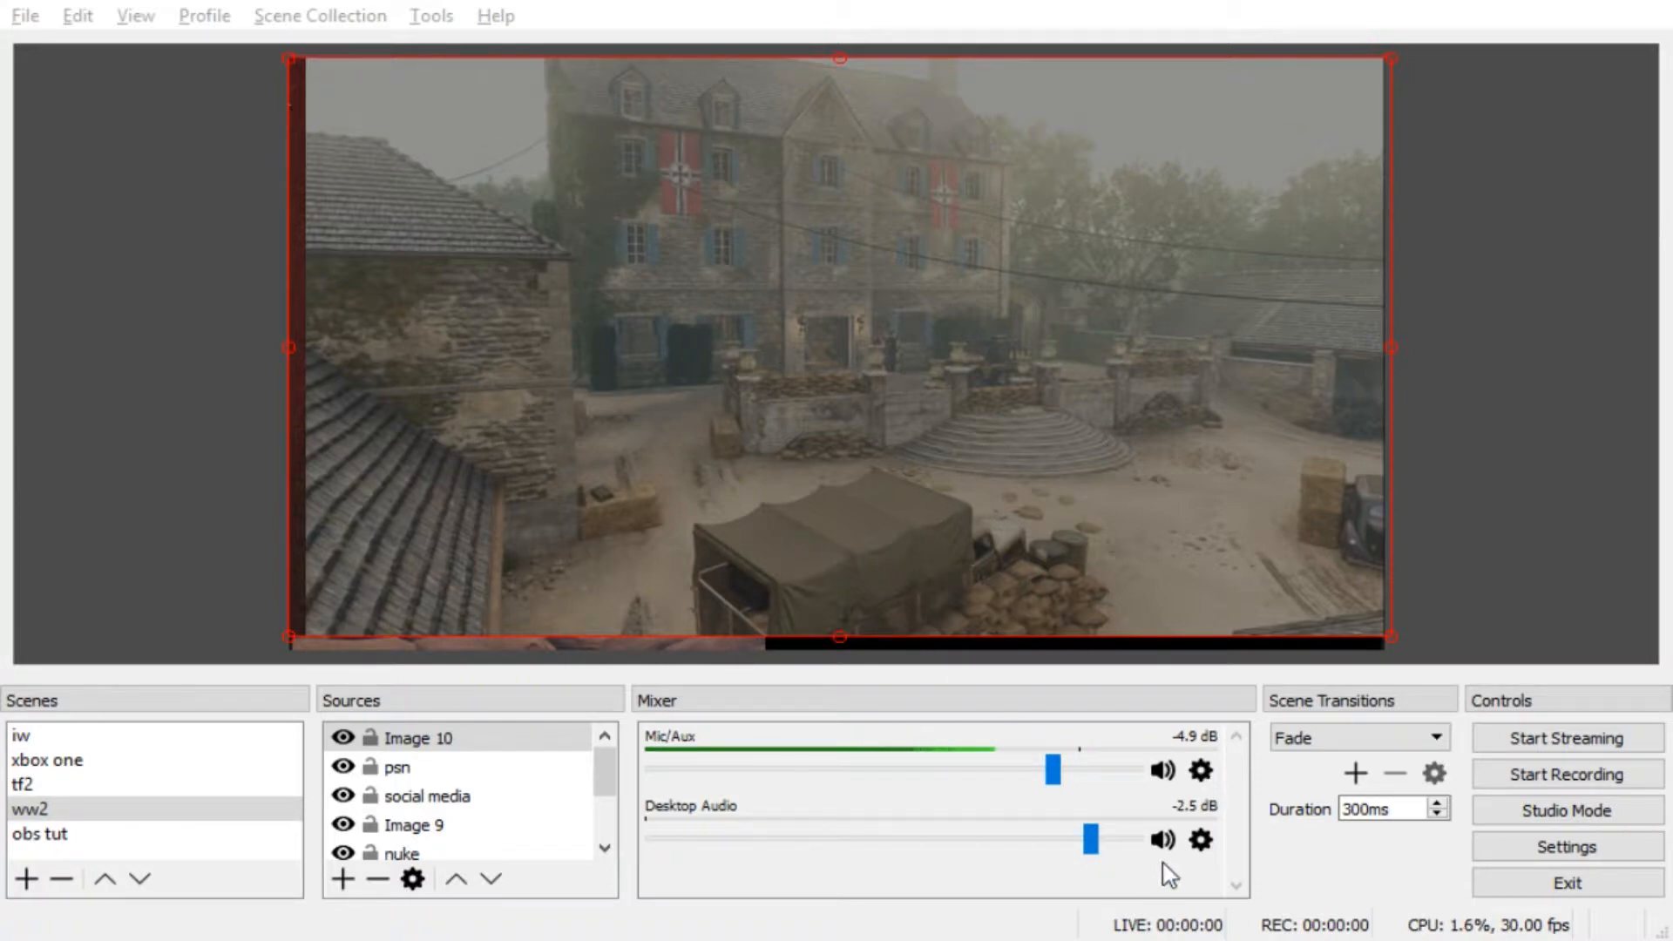
pyautogui.moveTo(779, 441)
pyautogui.mouseDown()
pyautogui.moveTo(1255, 612)
pyautogui.moveTo(196, 401)
pyautogui.moveTo(1056, 521)
pyautogui.moveTo(747, 429)
pyautogui.moveTo(781, 448)
pyautogui.mouseUp()
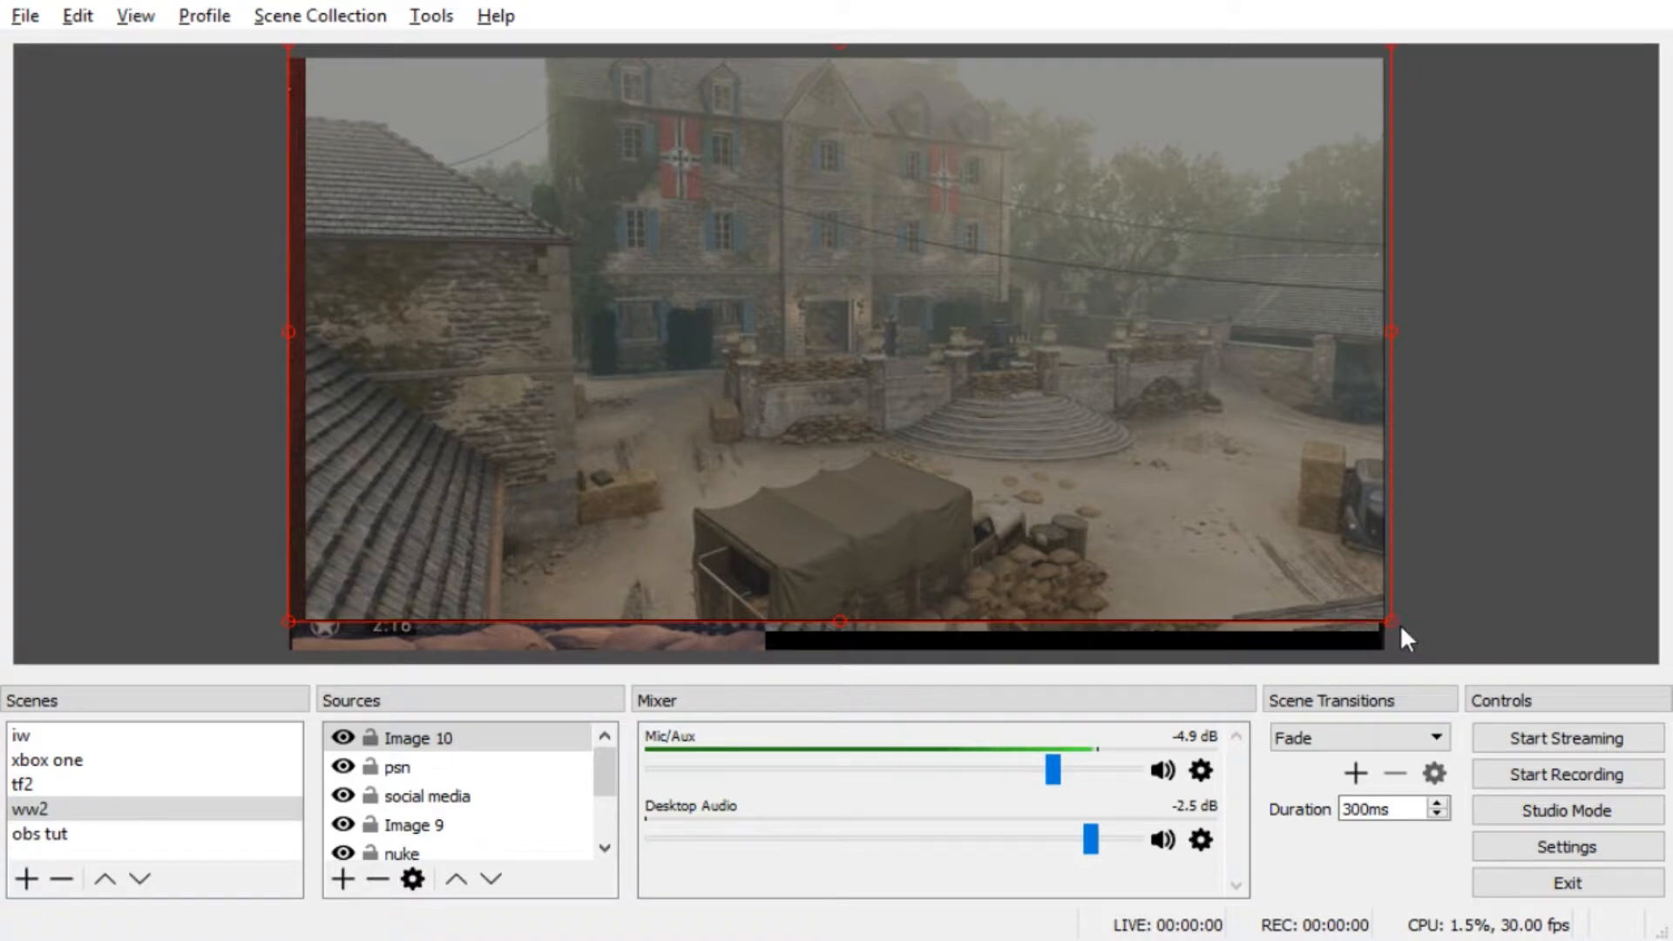
pyautogui.moveTo(1389, 620); pyautogui.dragTo(765, 336)
pyautogui.moveTo(662, 200); pyautogui.dragTo(651, 487)
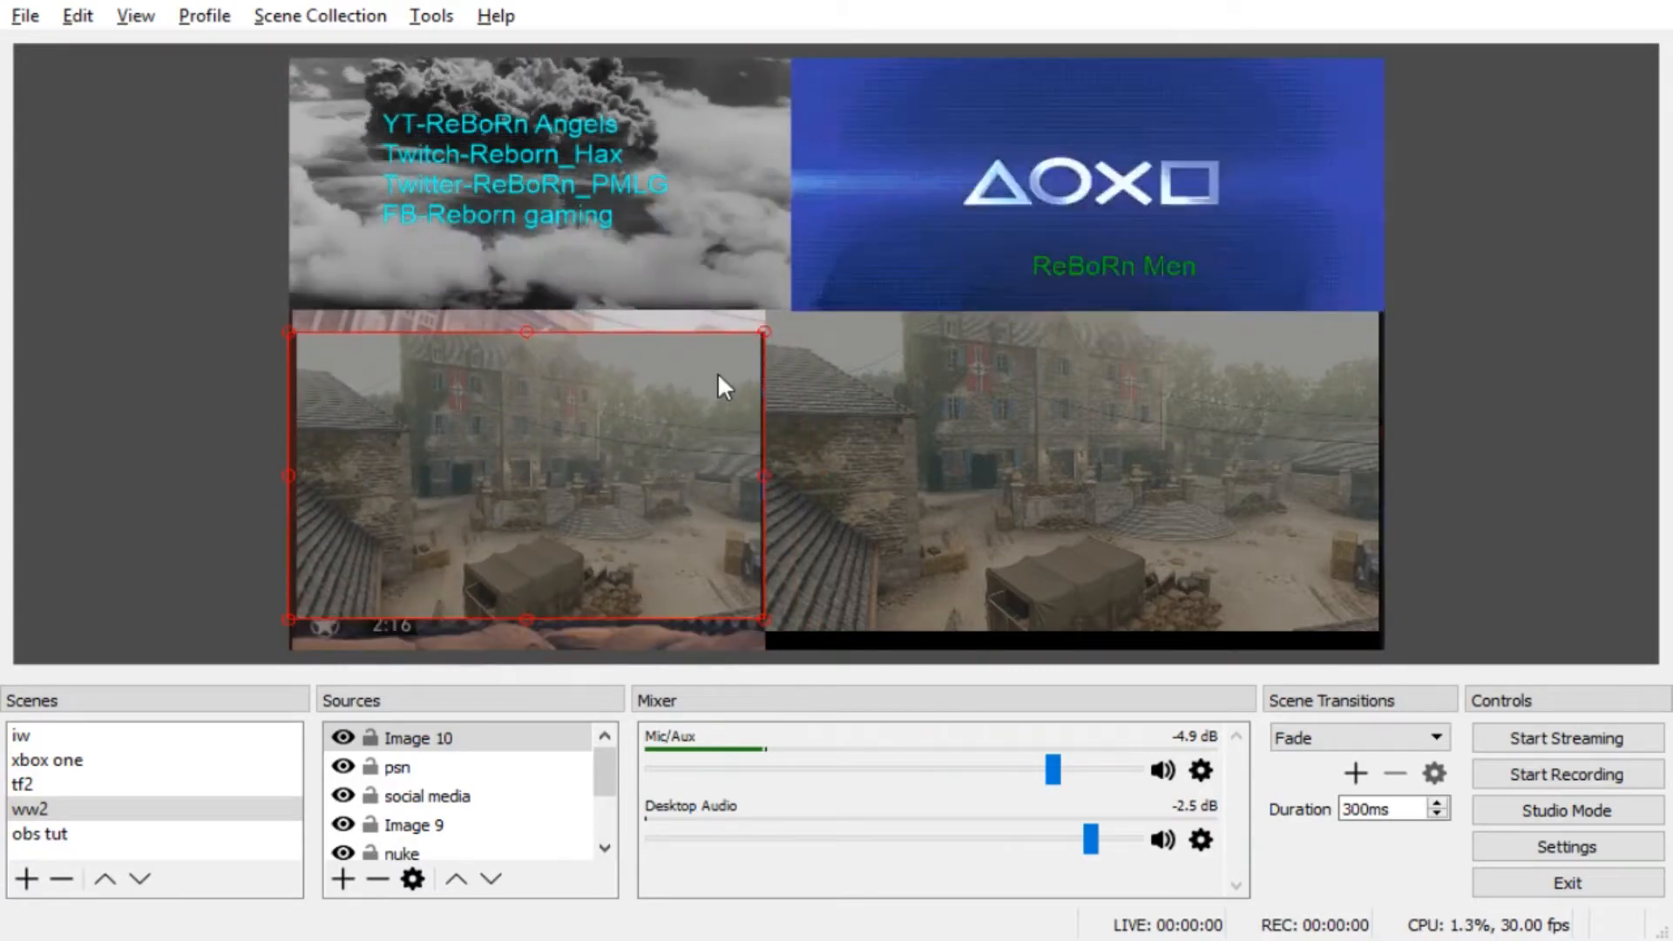
pyautogui.moveTo(718, 372); pyautogui.dragTo(729, 418)
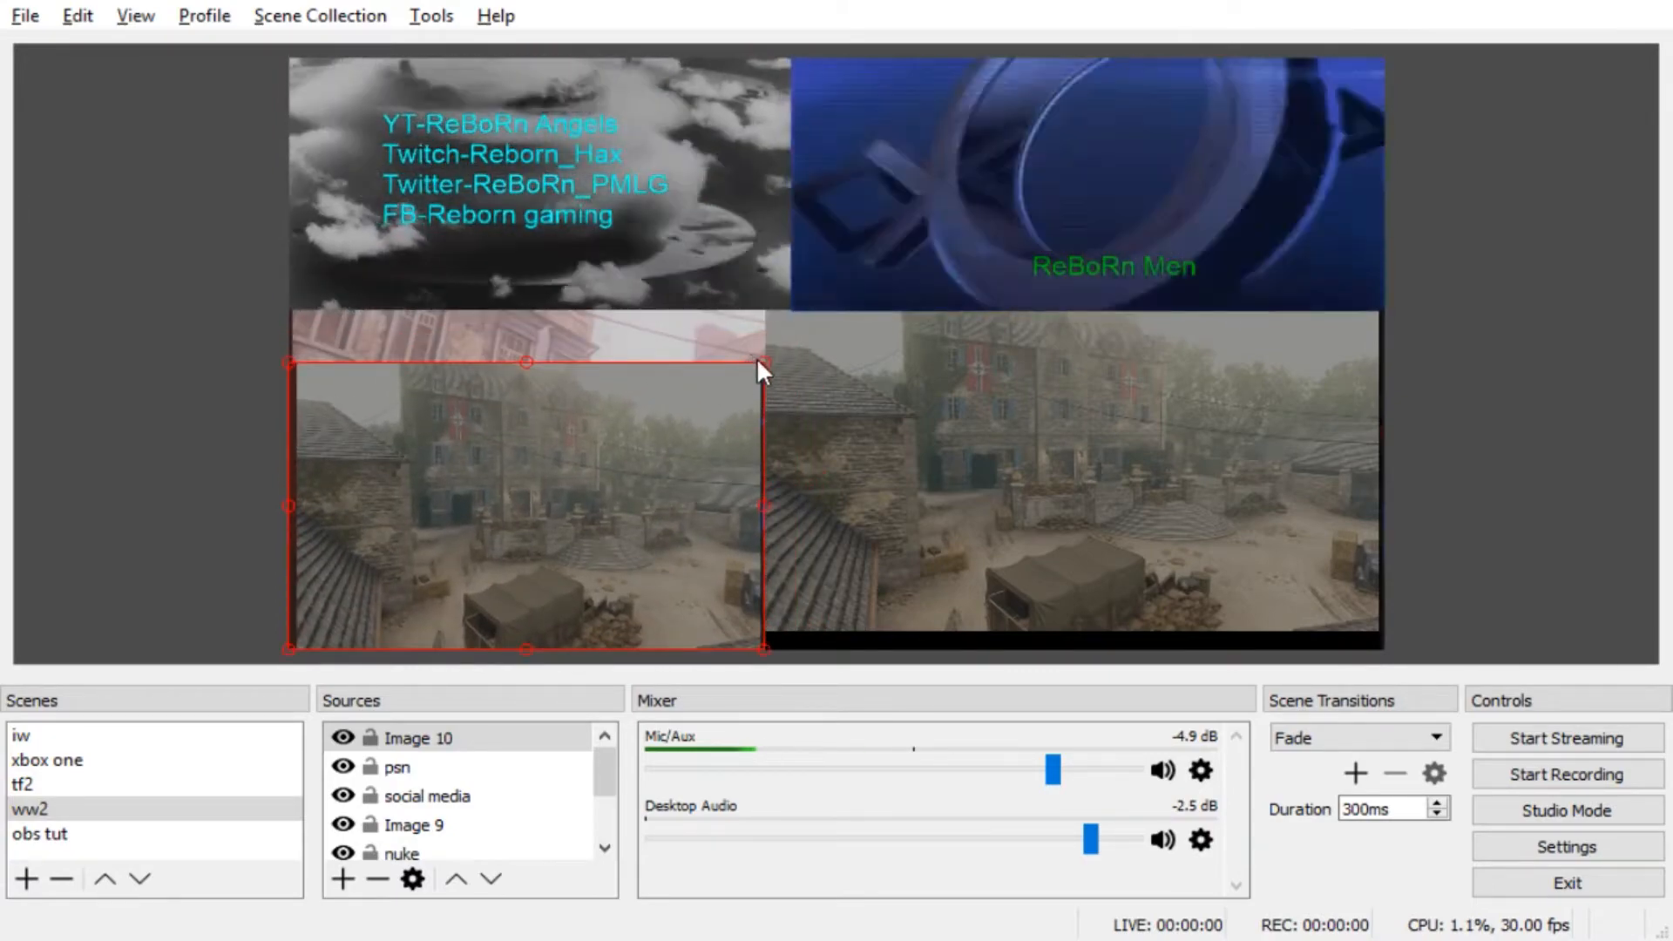
pyautogui.moveTo(765, 353); pyautogui.dragTo(762, 307)
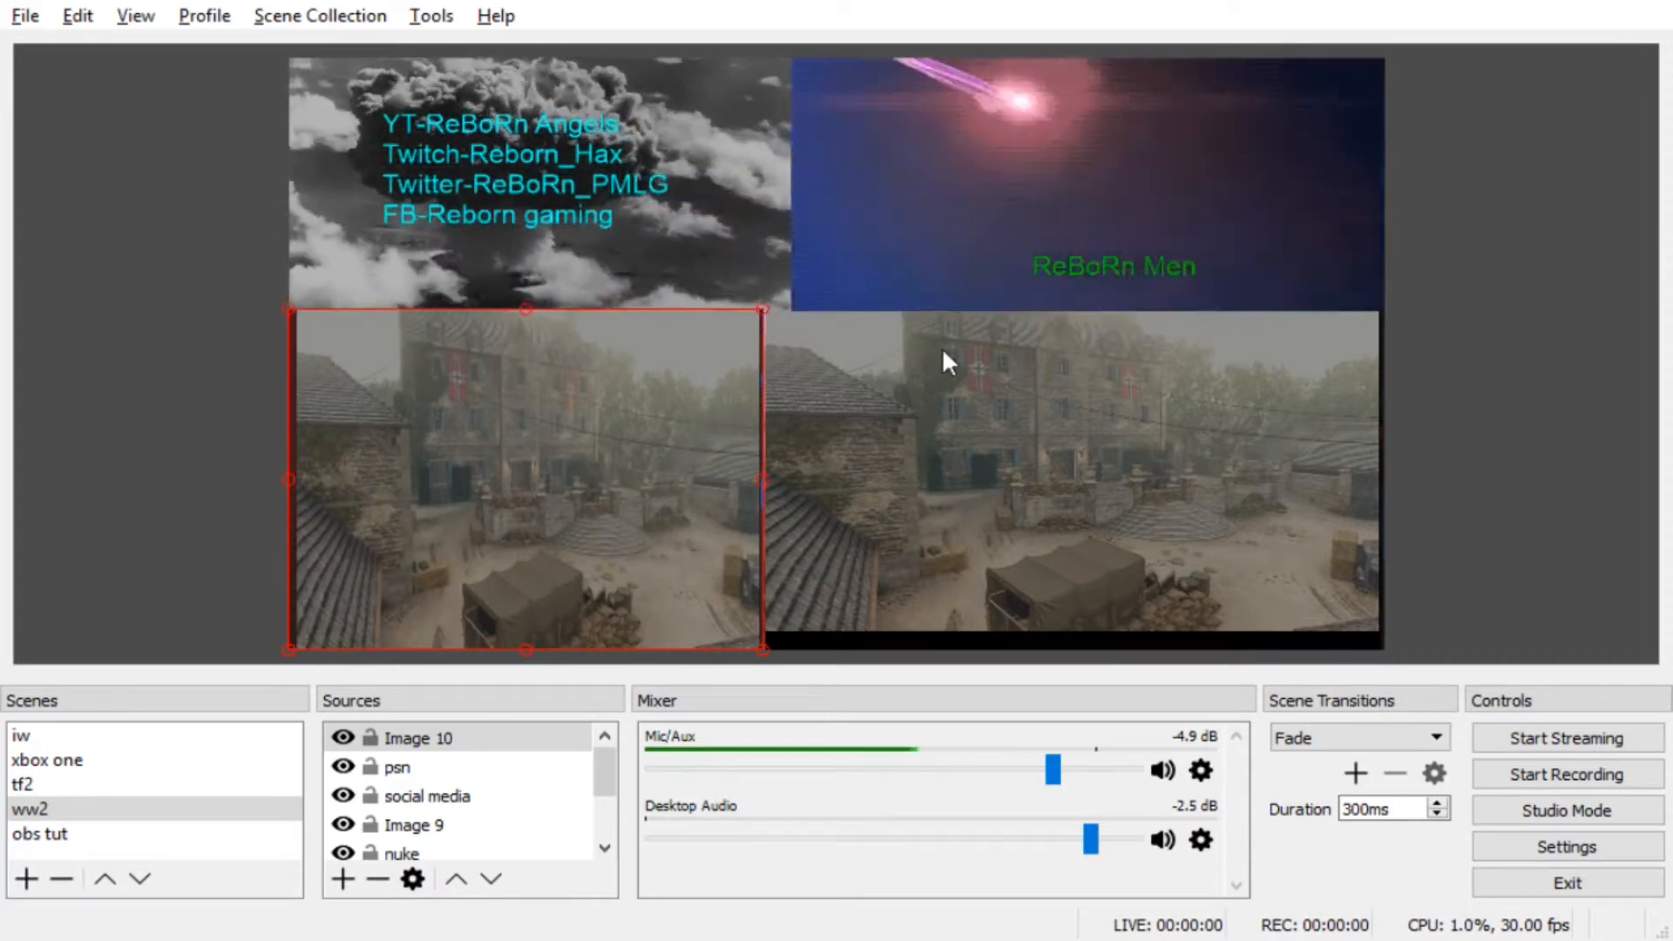
pyautogui.click(953, 474)
pyautogui.moveTo(970, 485); pyautogui.dragTo(958, 484)
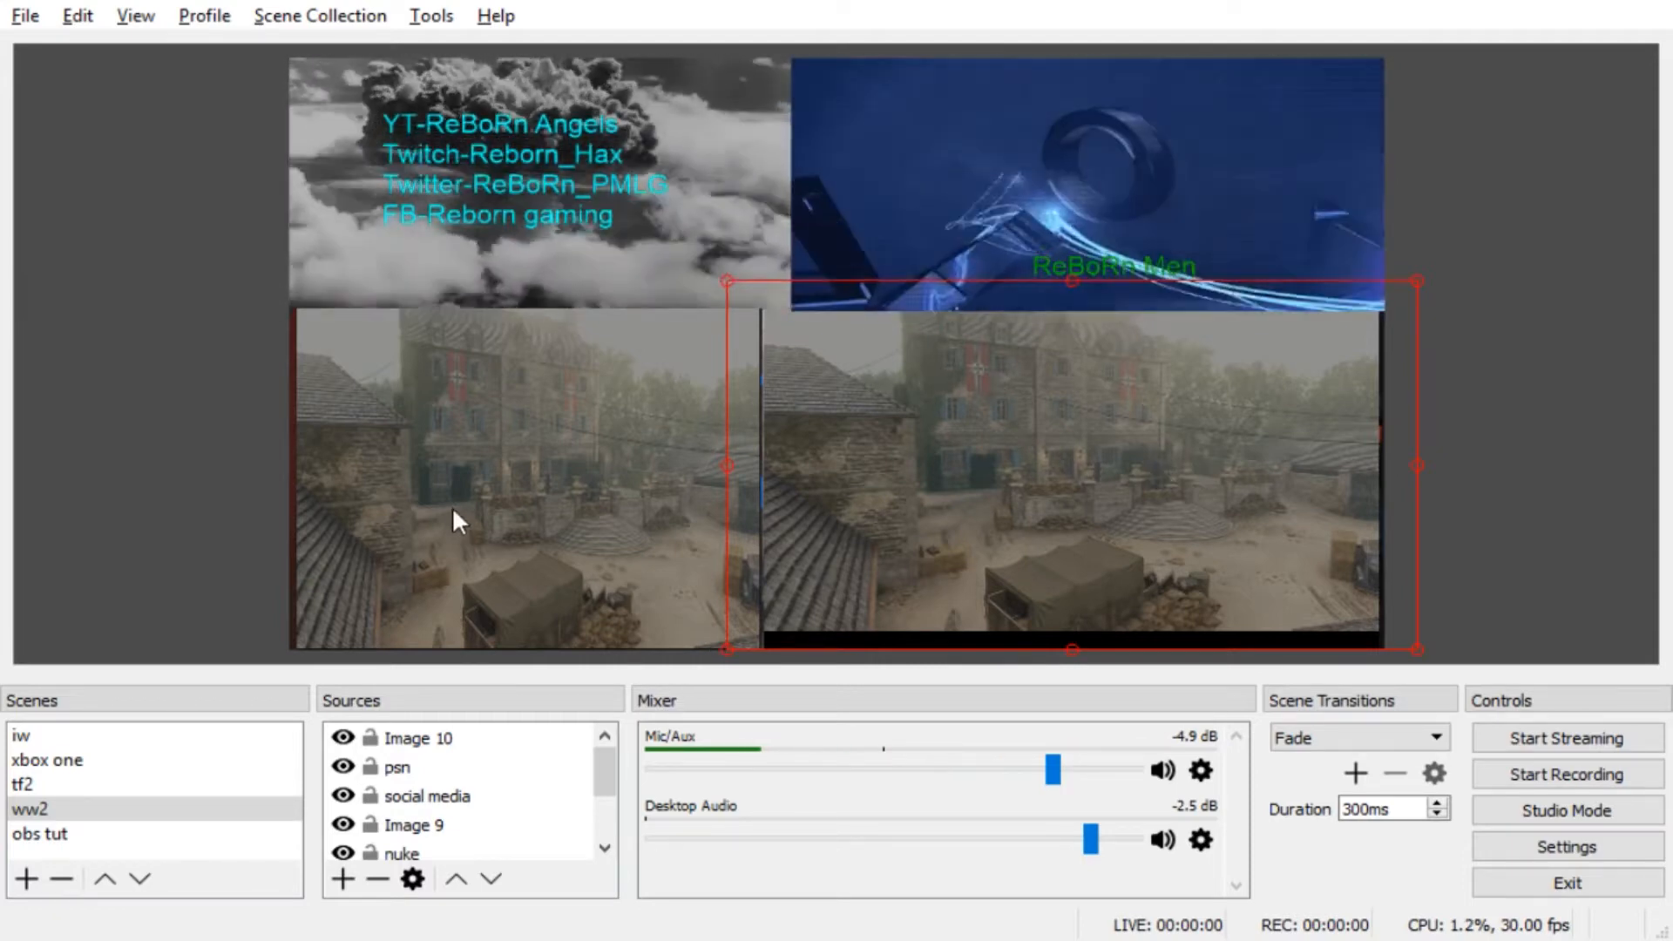
# - Delete Image 10 from the ww2 scene and move the ww2 w capture to the lower middle of the canvas
pyautogui.click(488, 545)
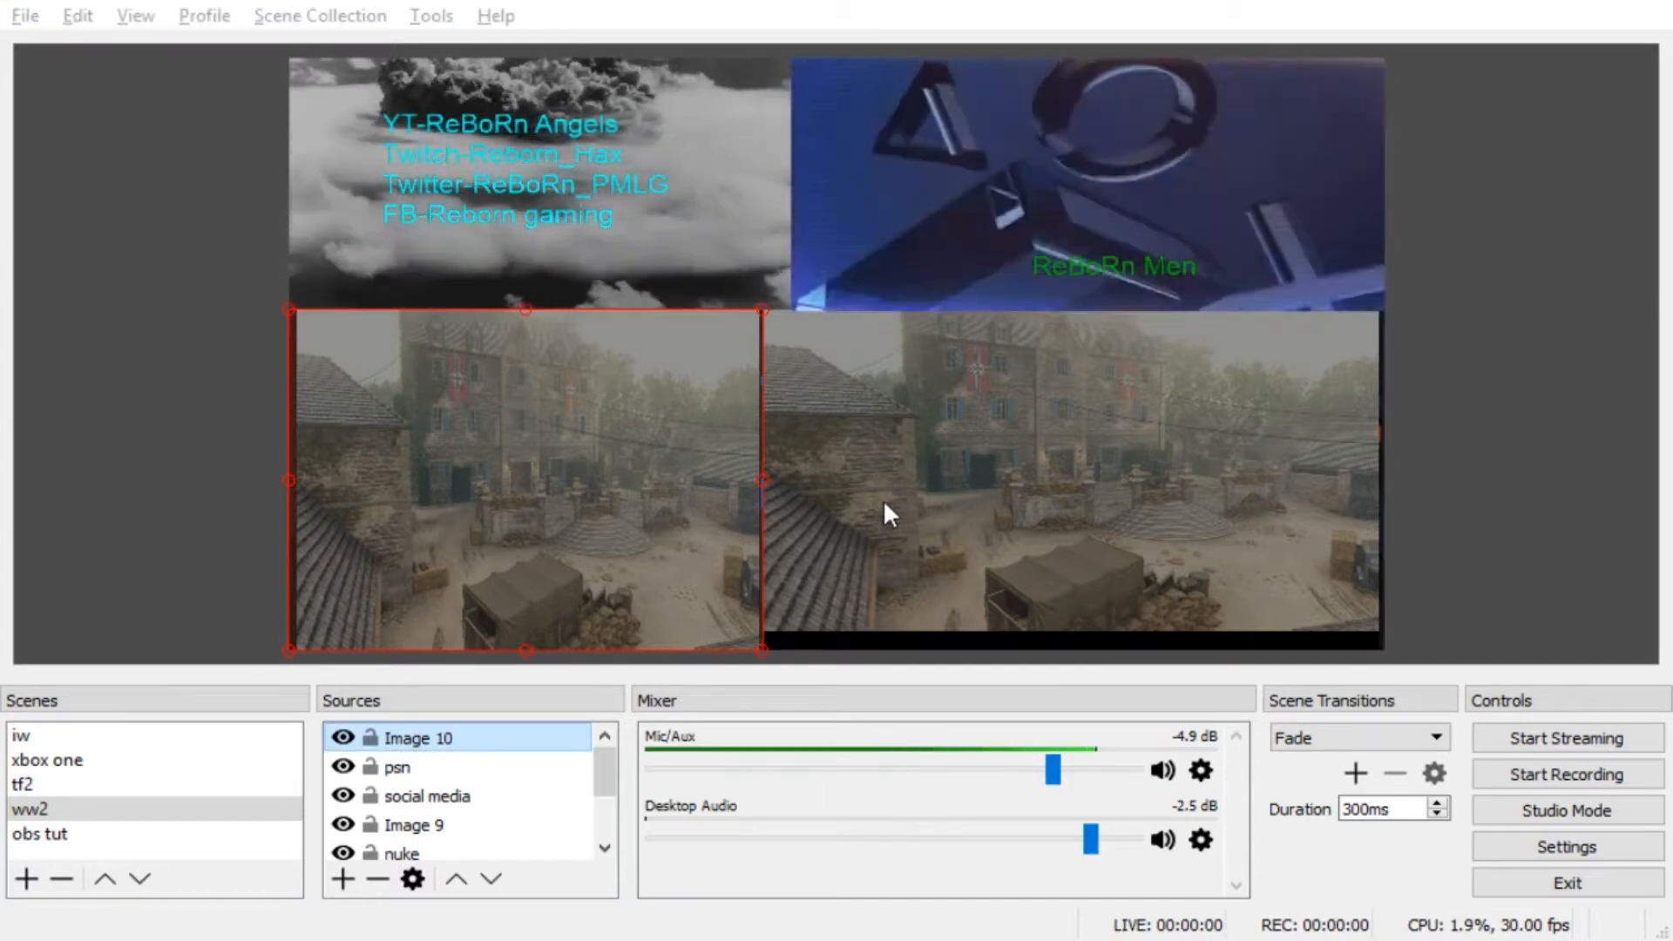
pyautogui.press('Delete')
pyautogui.click(1102, 460)
pyautogui.moveTo(1102, 460); pyautogui.dragTo(828, 474)
# - View the tf2, xbox one and iw scenes in turn, return to xbox one and select its war aliens source
pyautogui.click(67, 784)
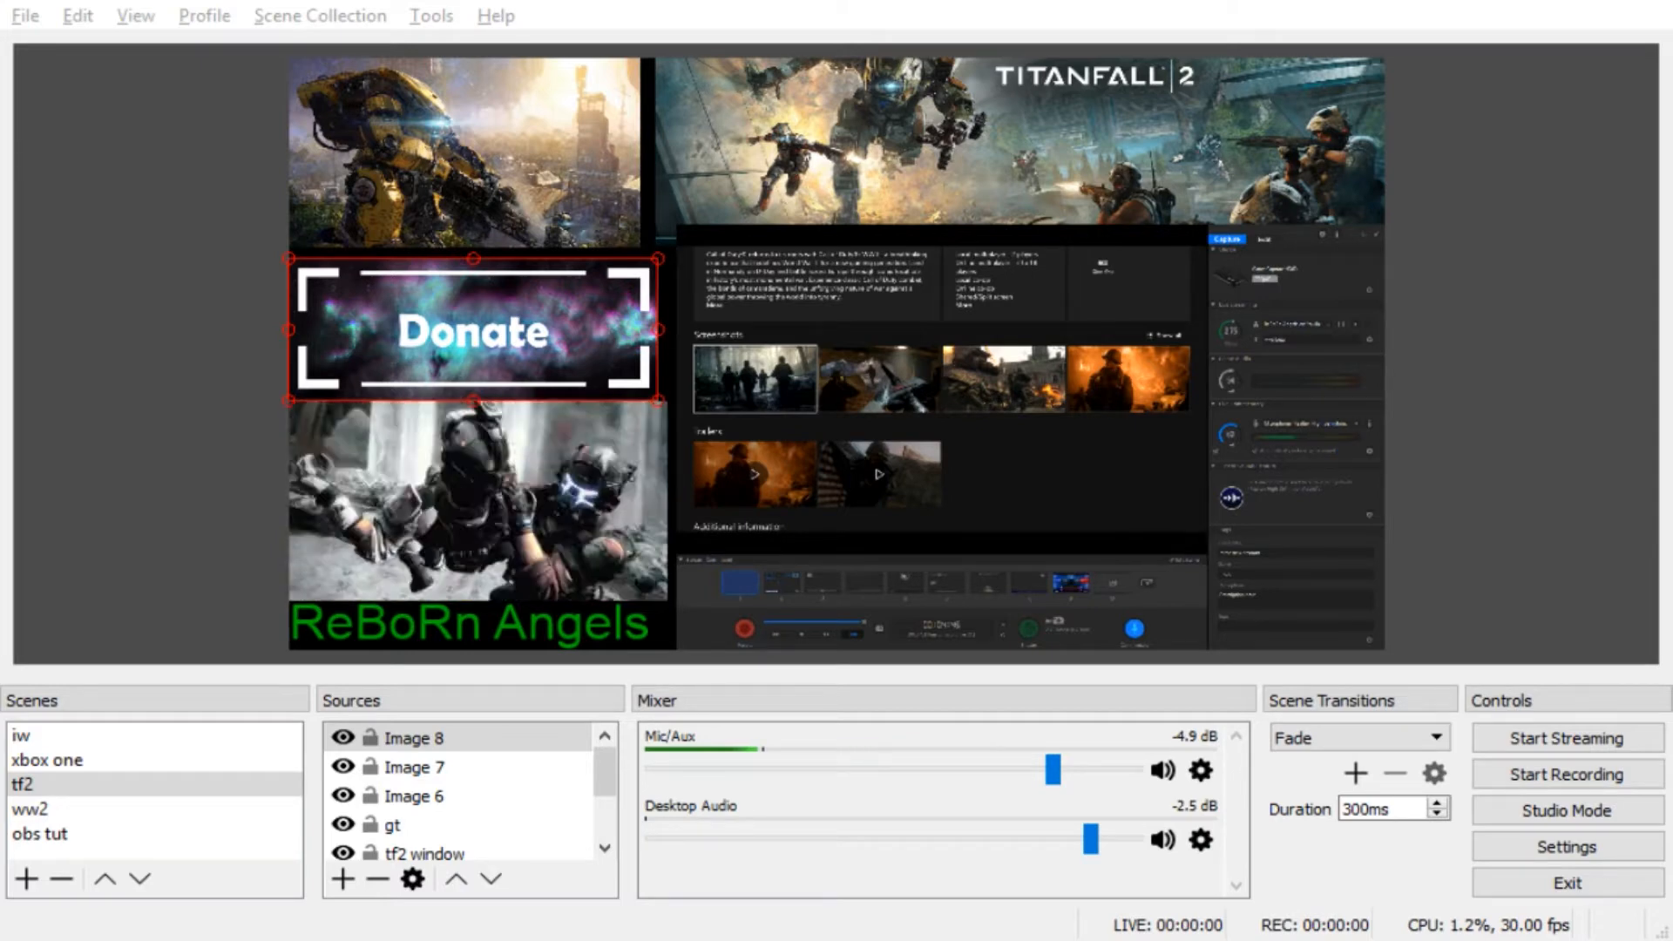
pyautogui.hotkey('alt', 'Tab')
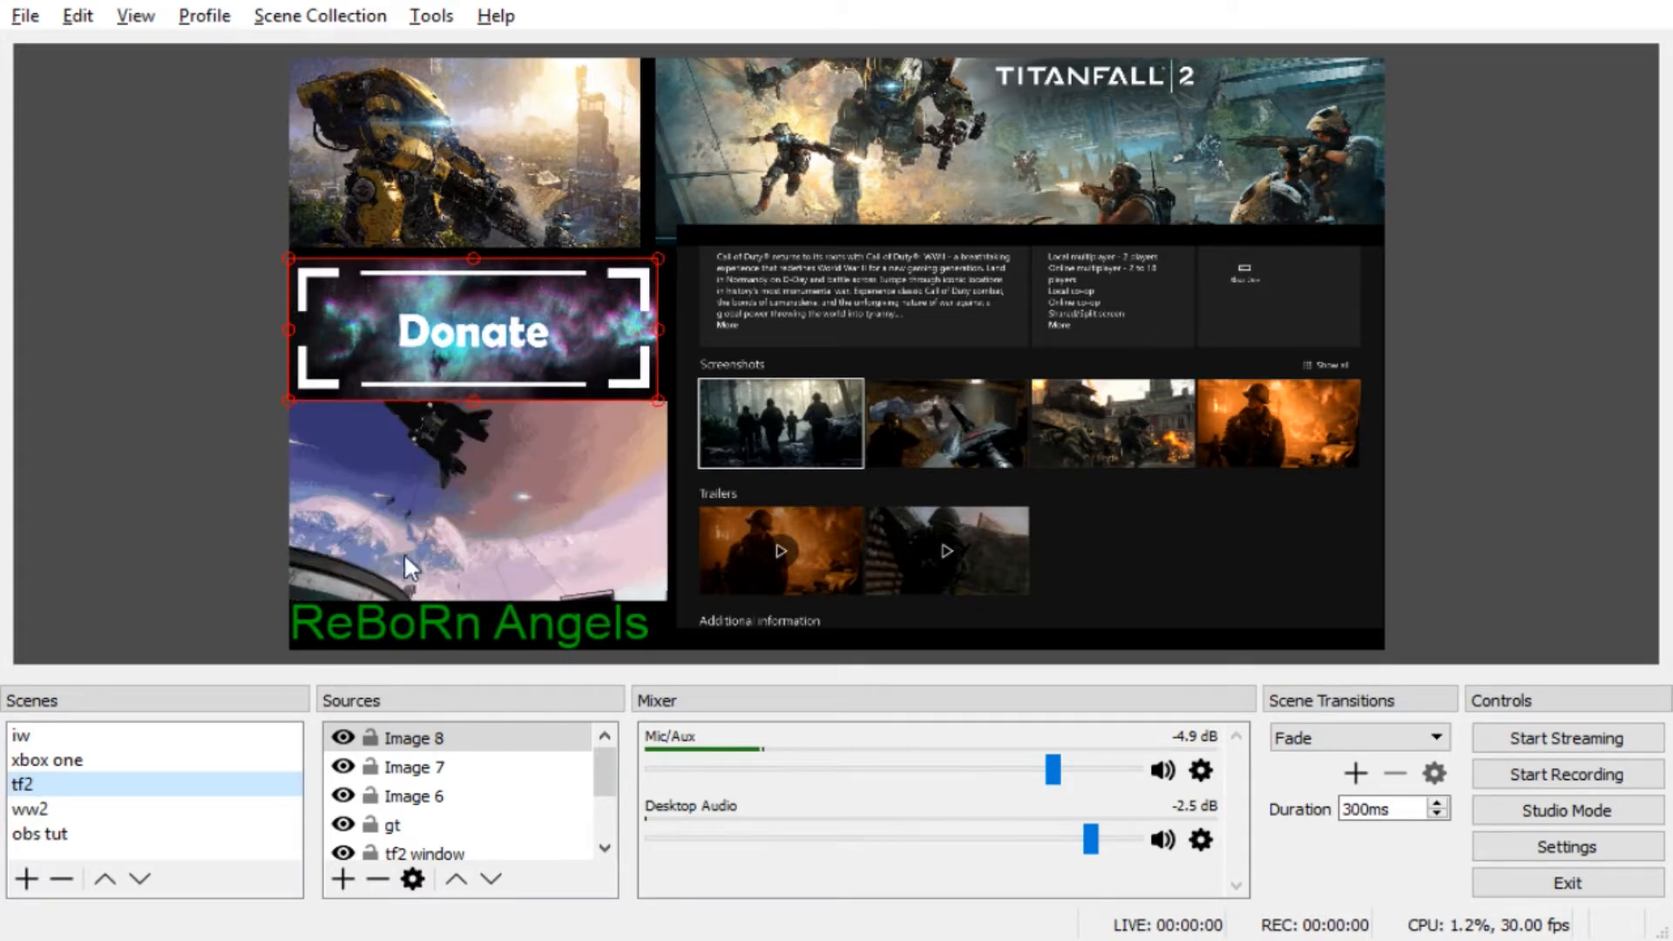
pyautogui.click(82, 760)
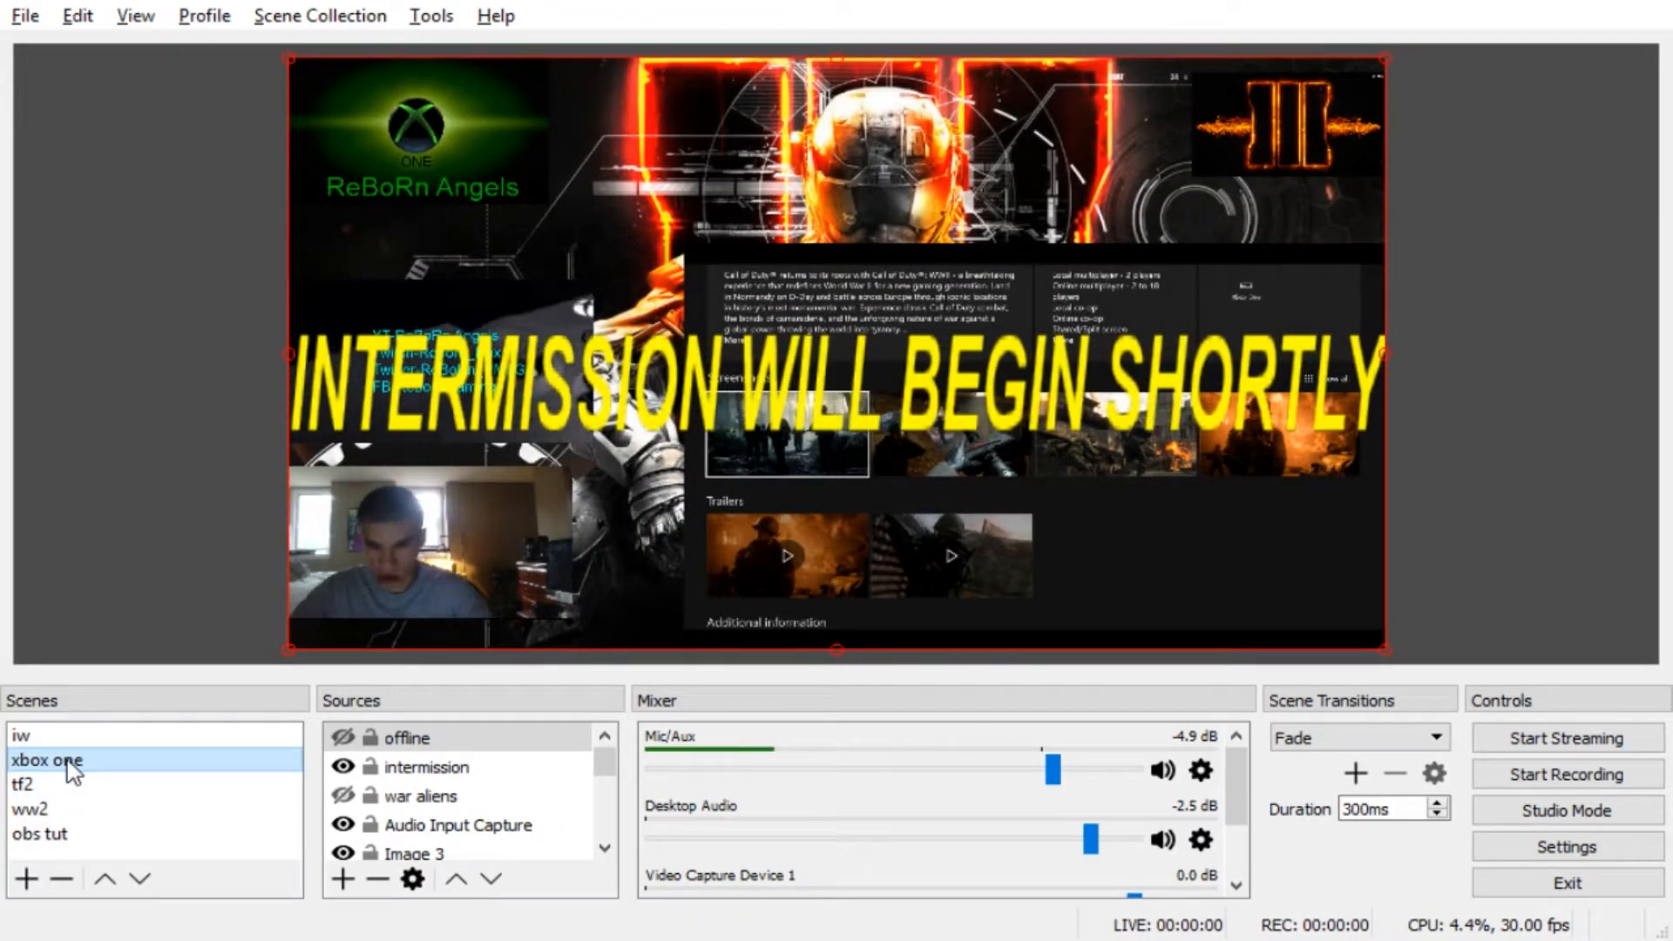
pyautogui.press('Up')
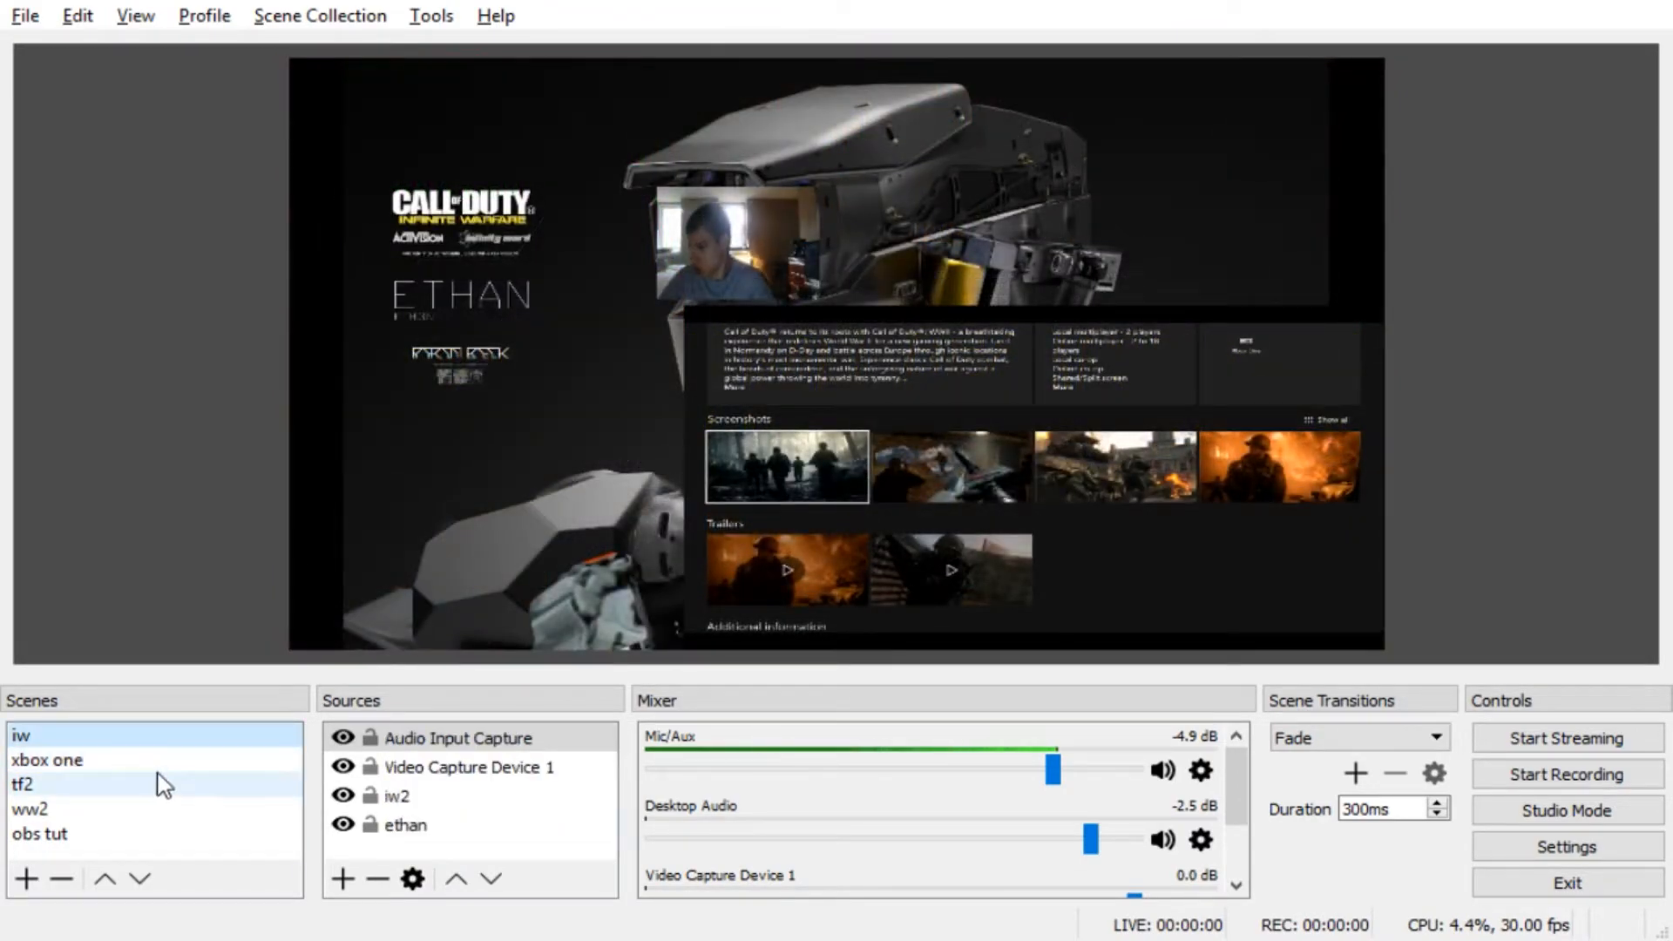
pyautogui.click(130, 766)
pyautogui.click(626, 619)
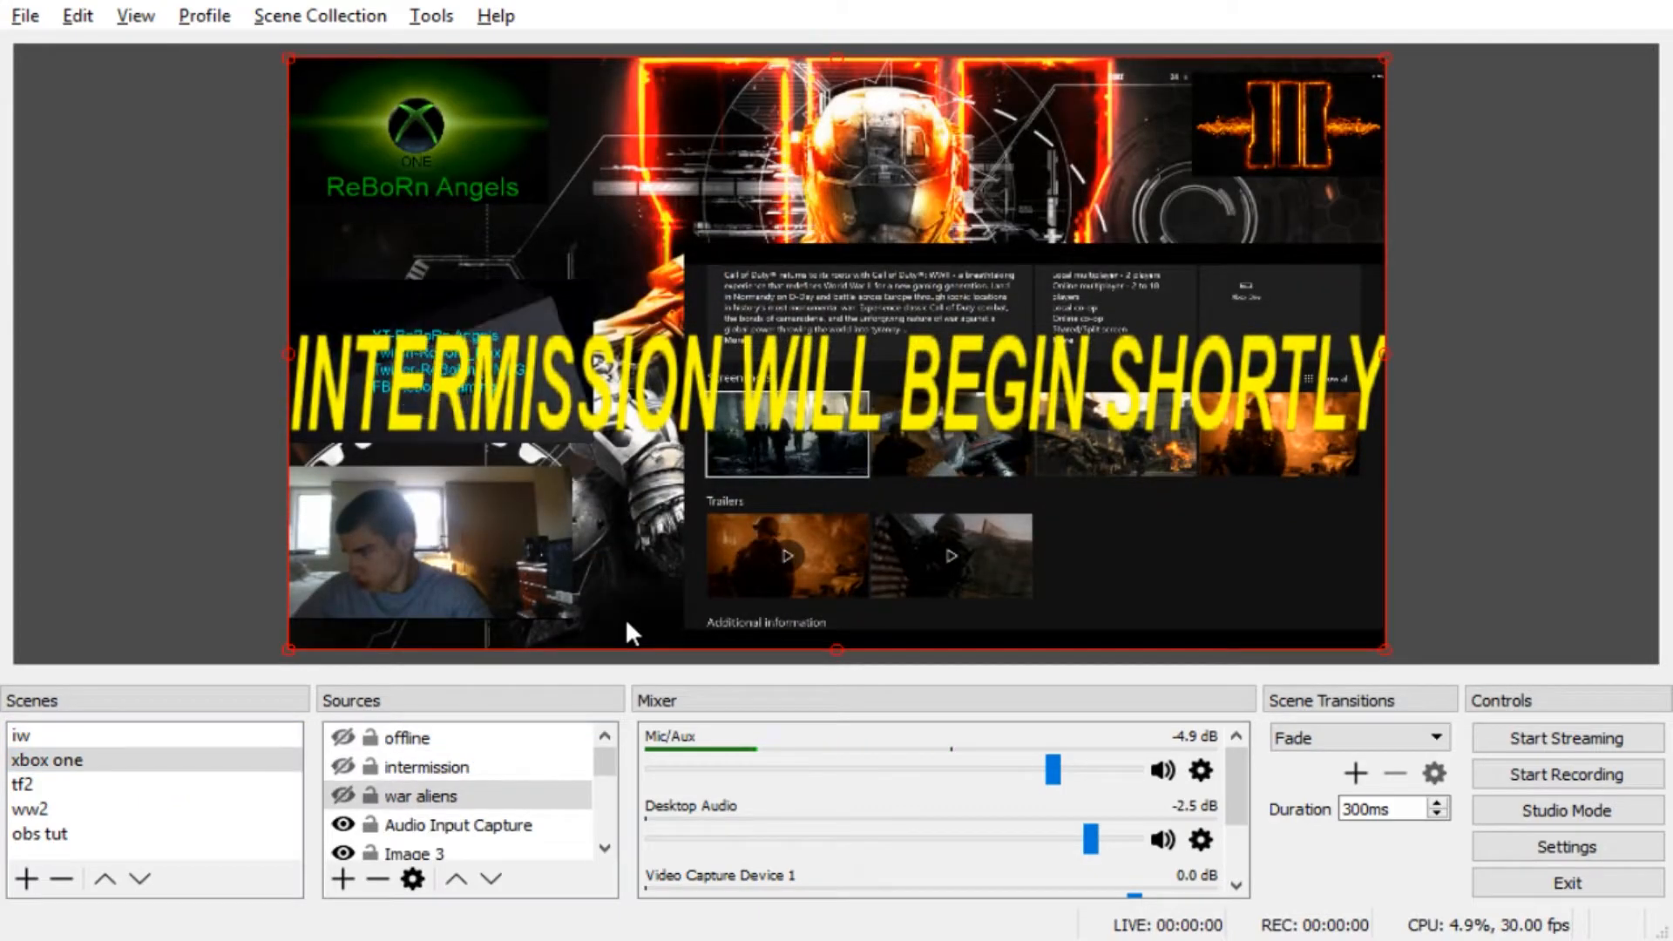
# - Toggle the intermission, war aliens and offline overlays in the xbox one scene, ending with all three hidden
pyautogui.press('F2')
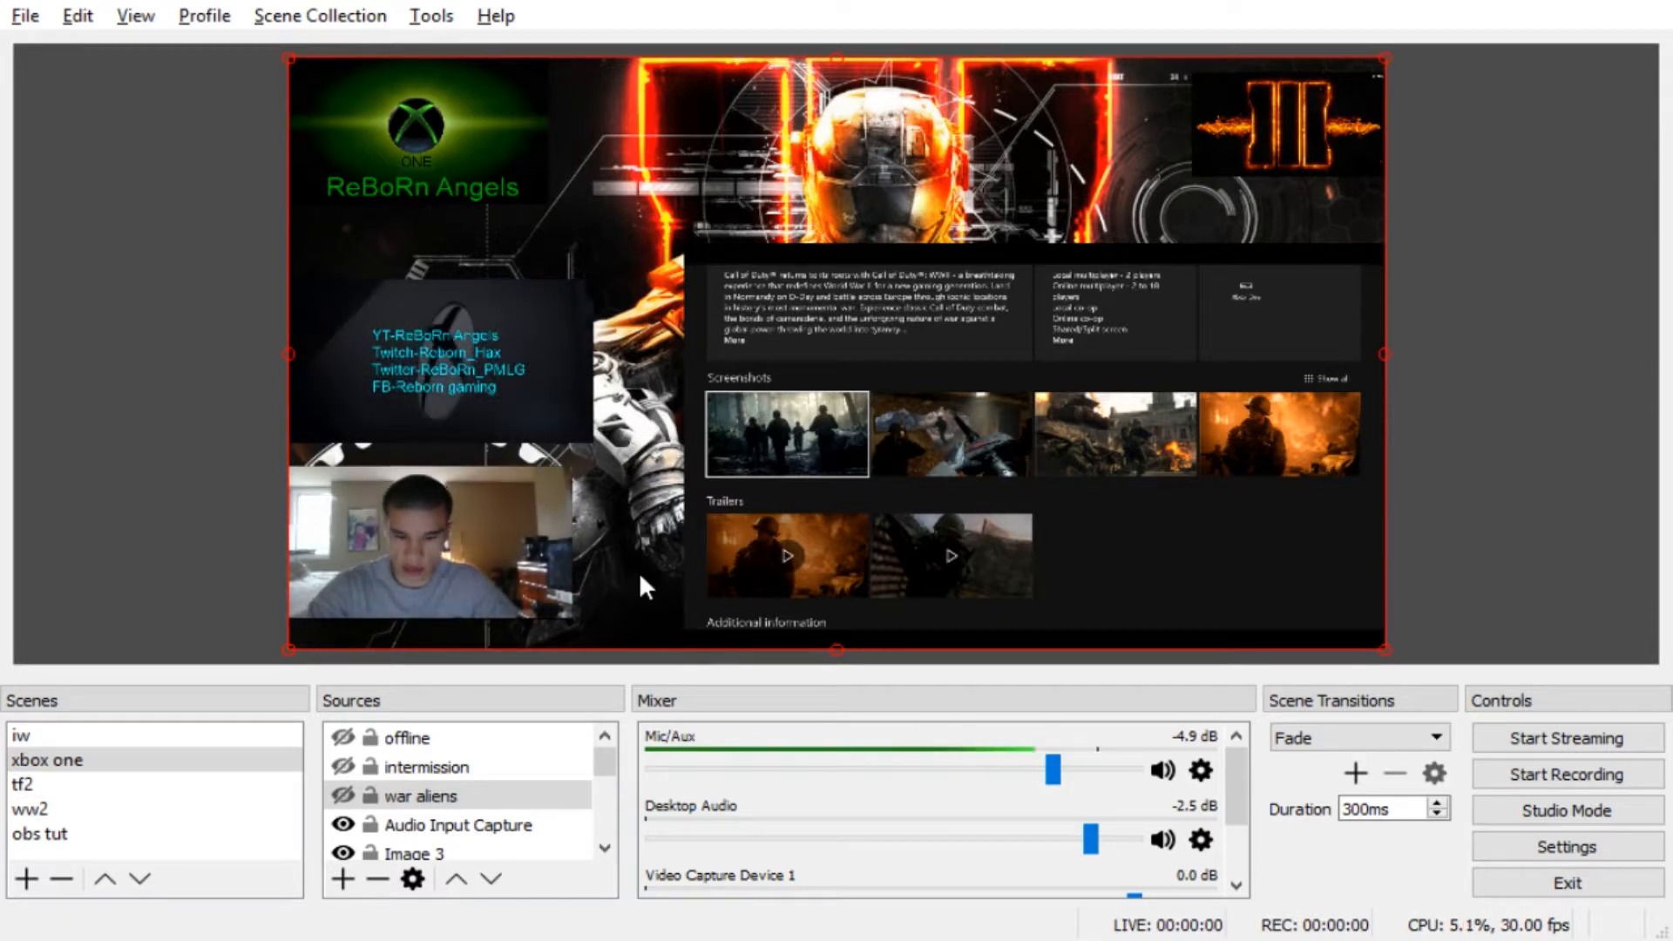
pyautogui.press('F1')
pyautogui.press('F2')
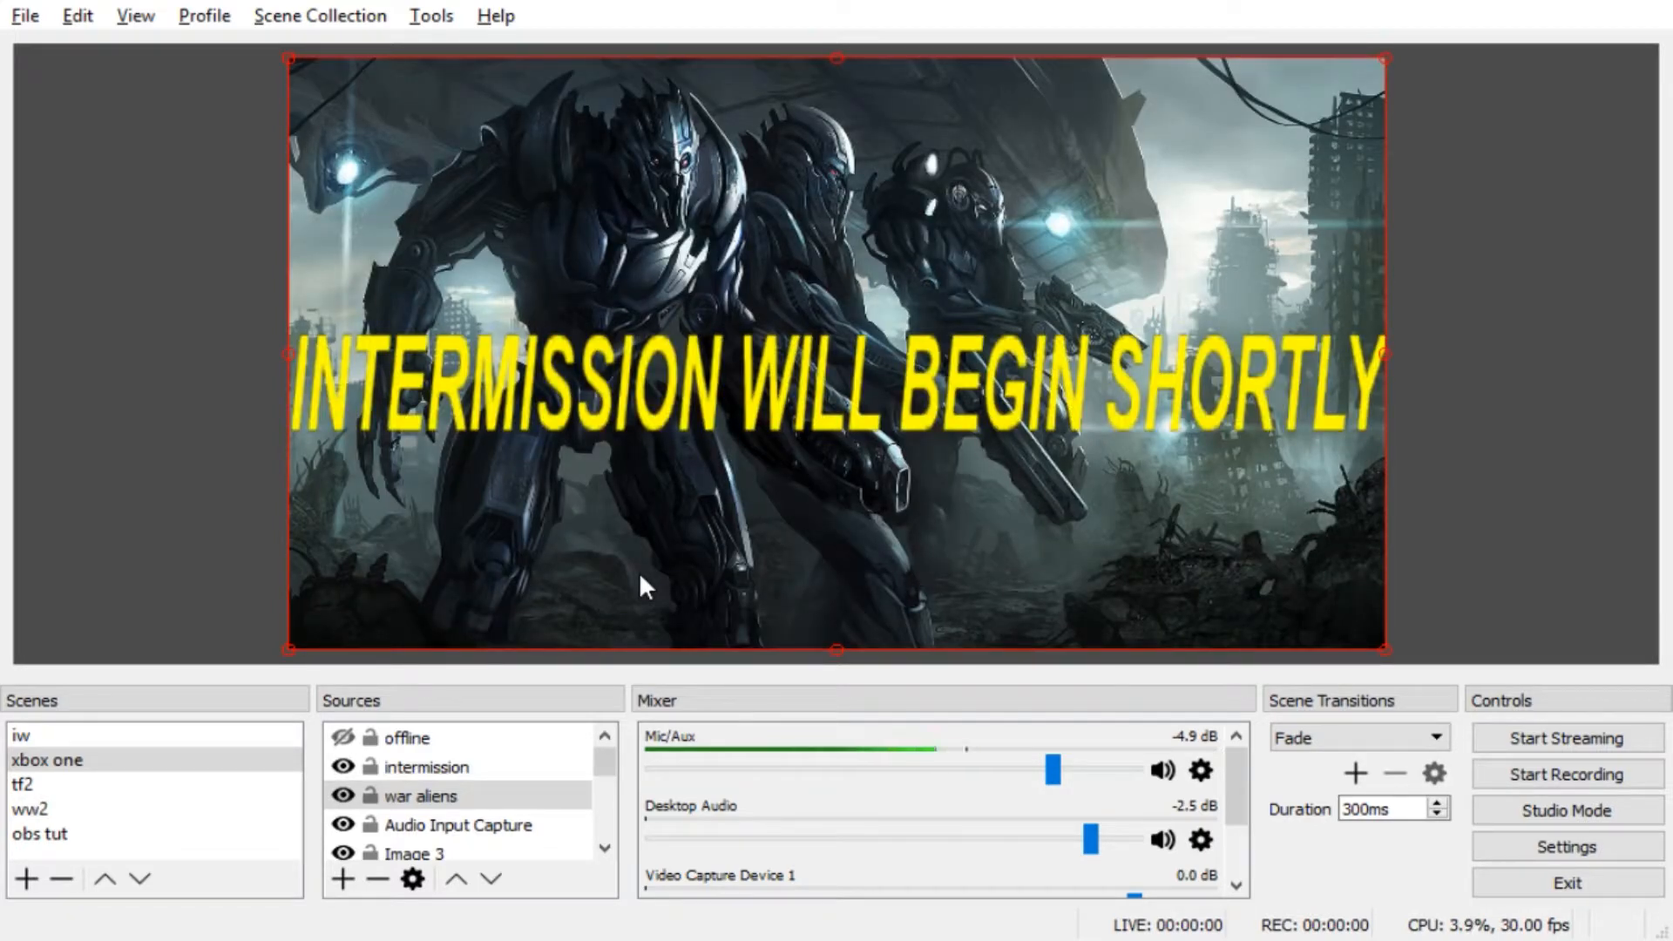
pyautogui.press('F1')
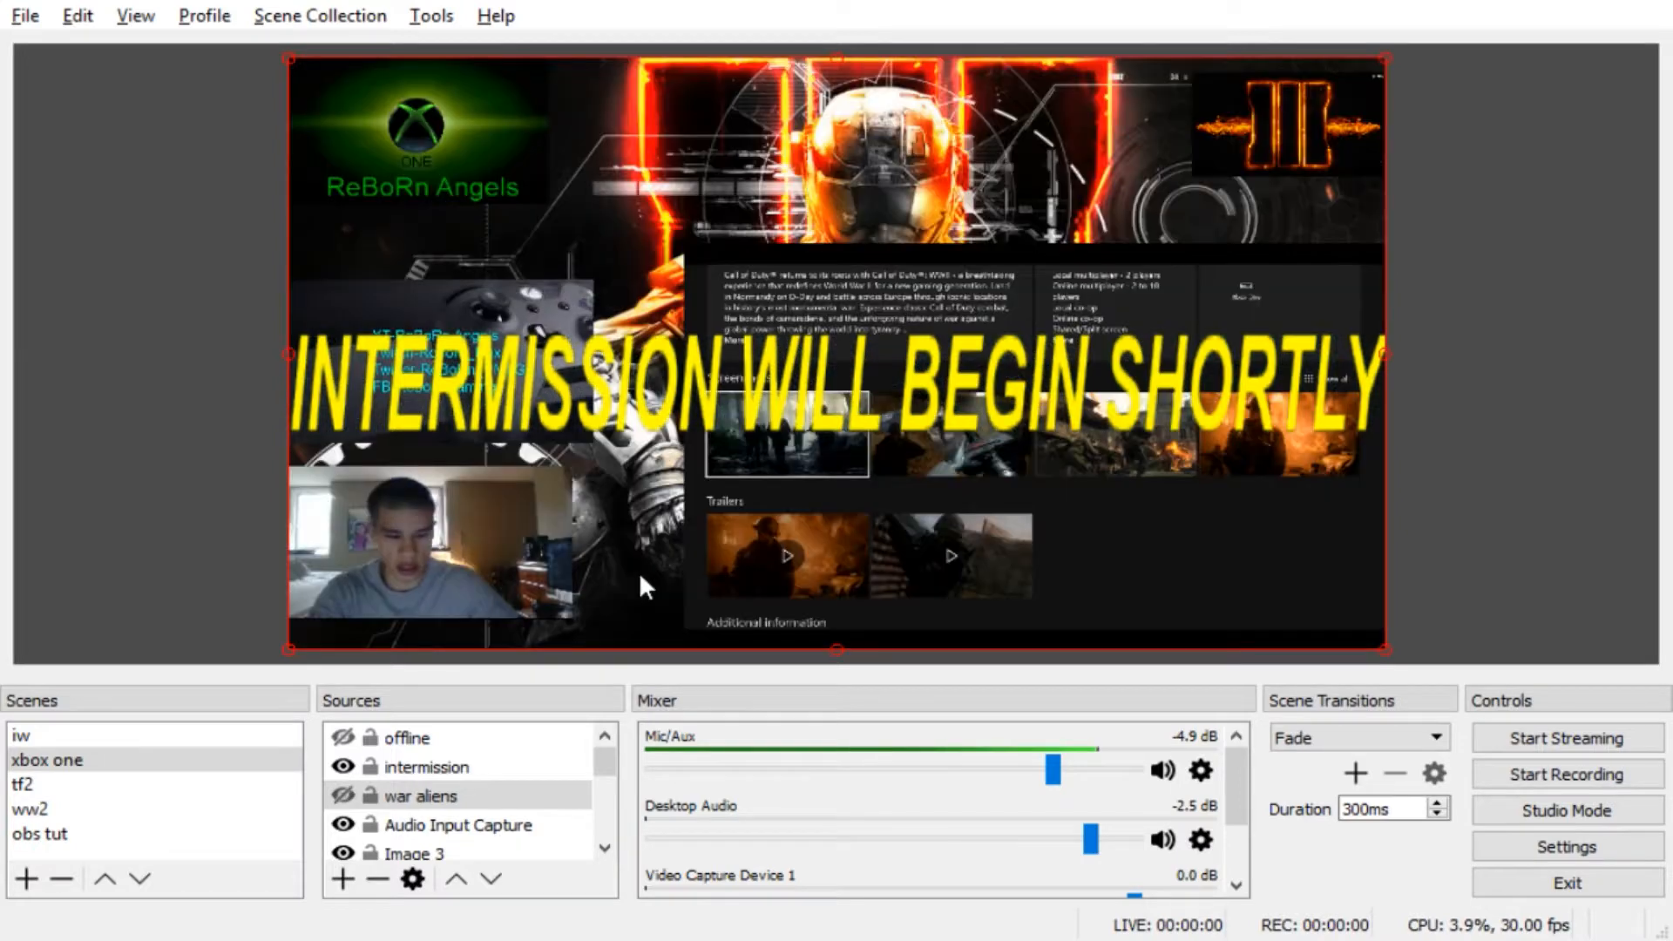
pyautogui.press('F2')
pyautogui.press('F3')
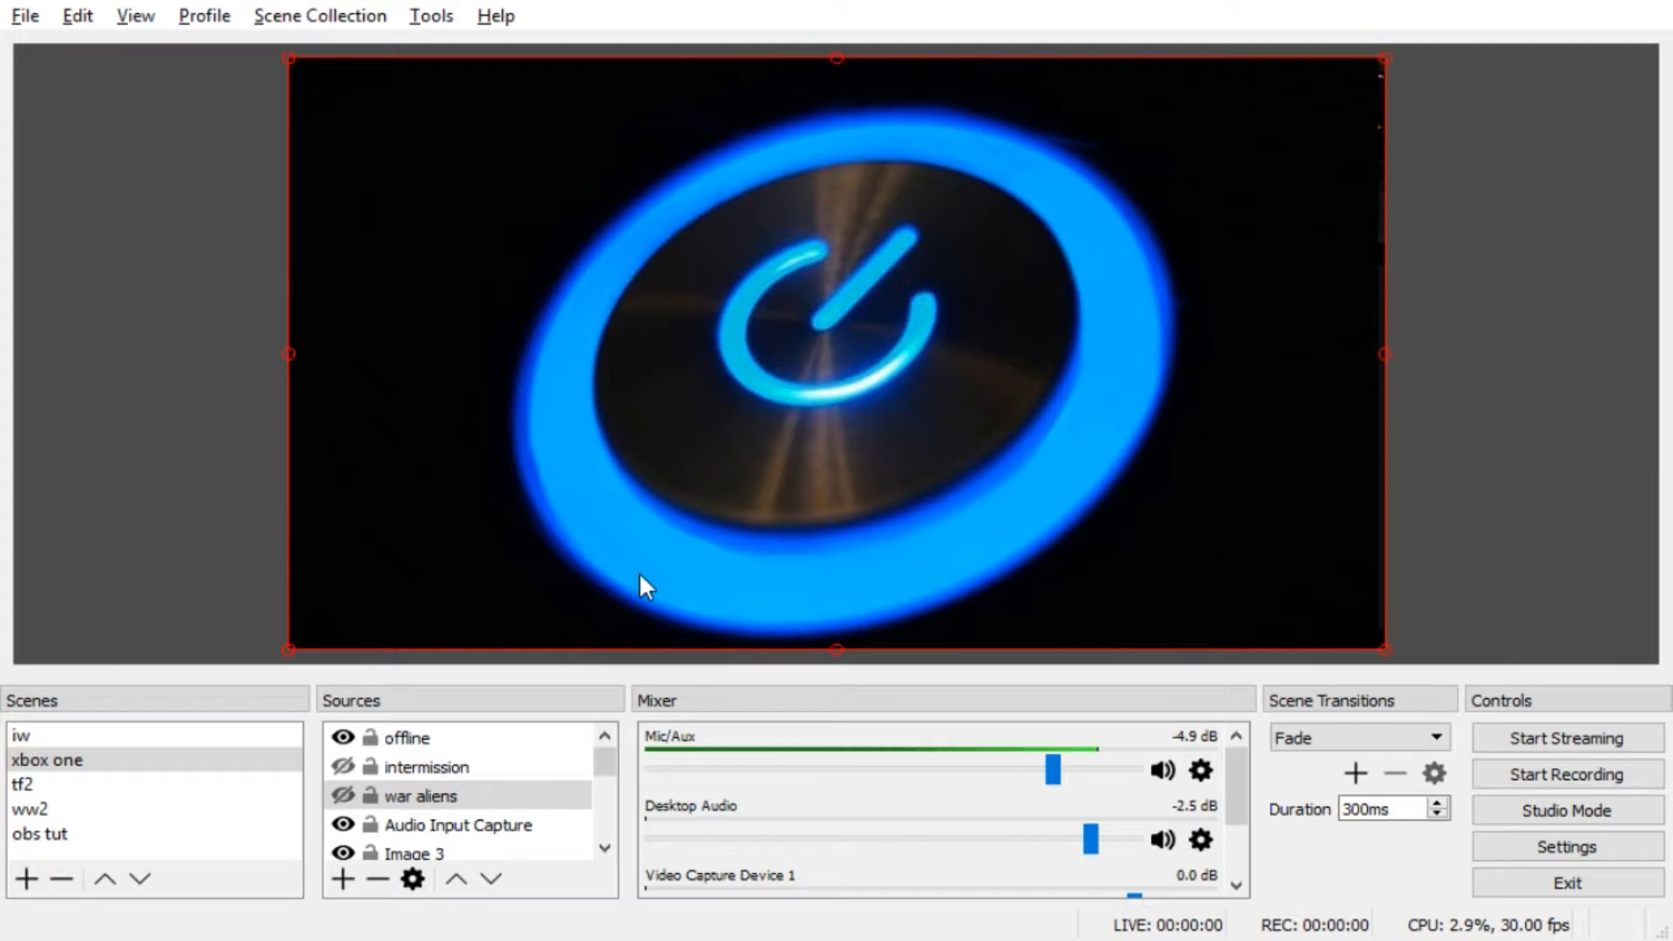
pyautogui.press('1')
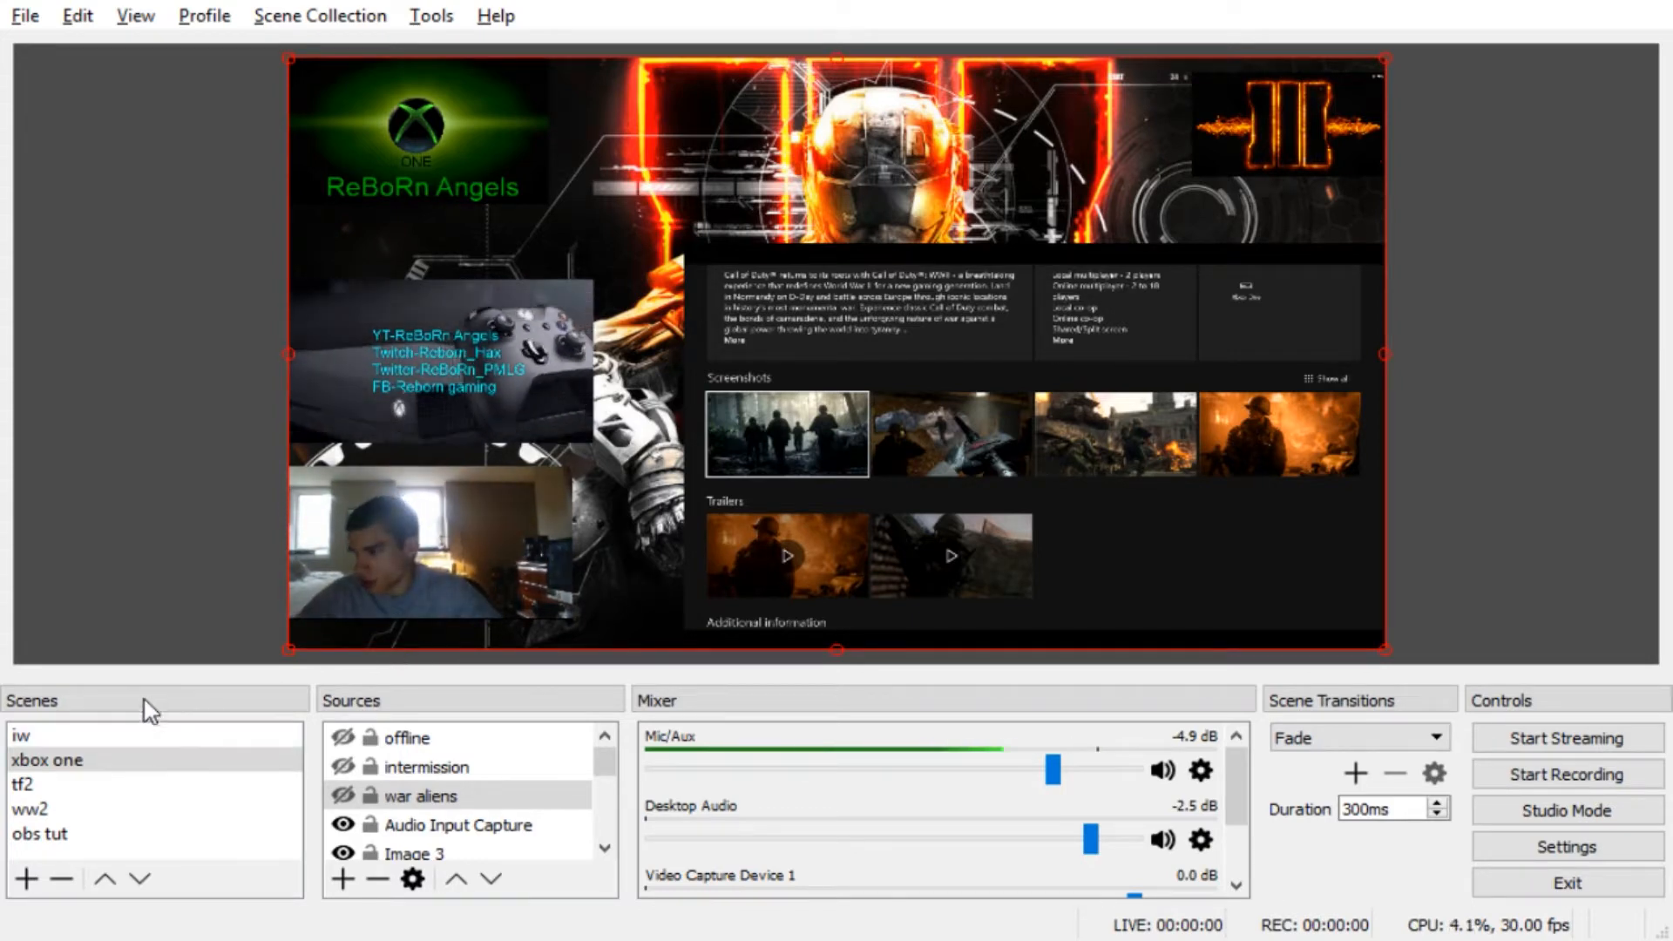
# - Switch to the iw scene and move the webcam's Video Capture Device 1 slightly left and down on the canvas
pyautogui.click(97, 737)
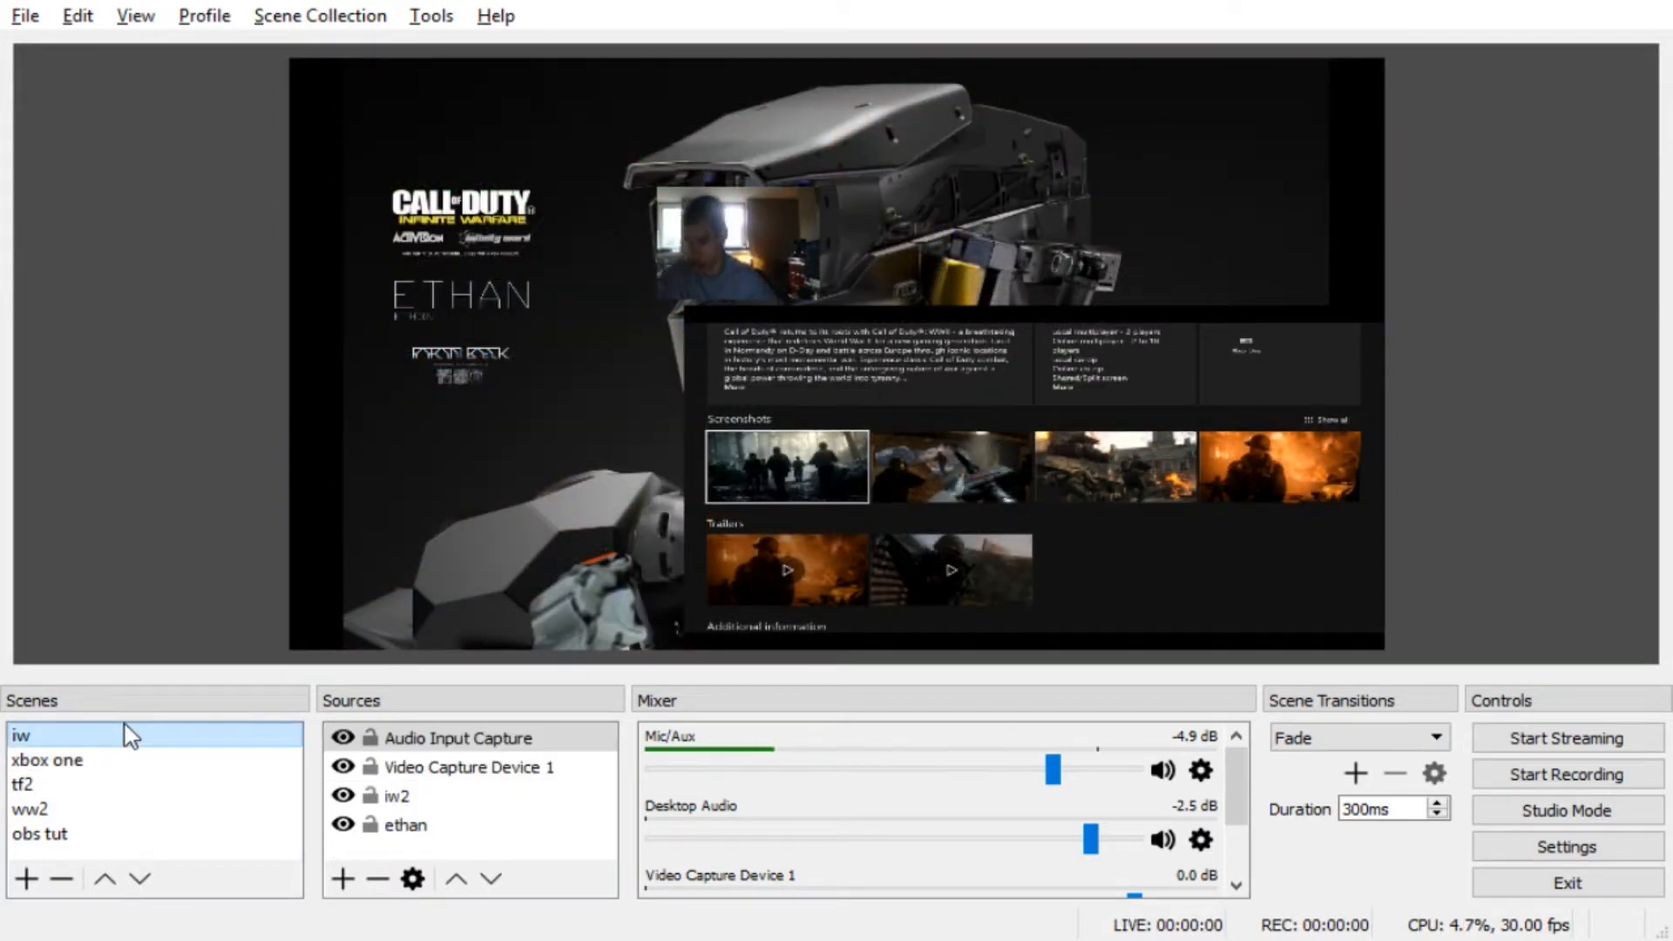
pyautogui.moveTo(714, 244)
pyautogui.mouseDown()
pyautogui.moveTo(1182, 275)
pyautogui.moveTo(1067, 254)
pyautogui.moveTo(767, 261)
pyautogui.moveTo(695, 239)
pyautogui.mouseUp()
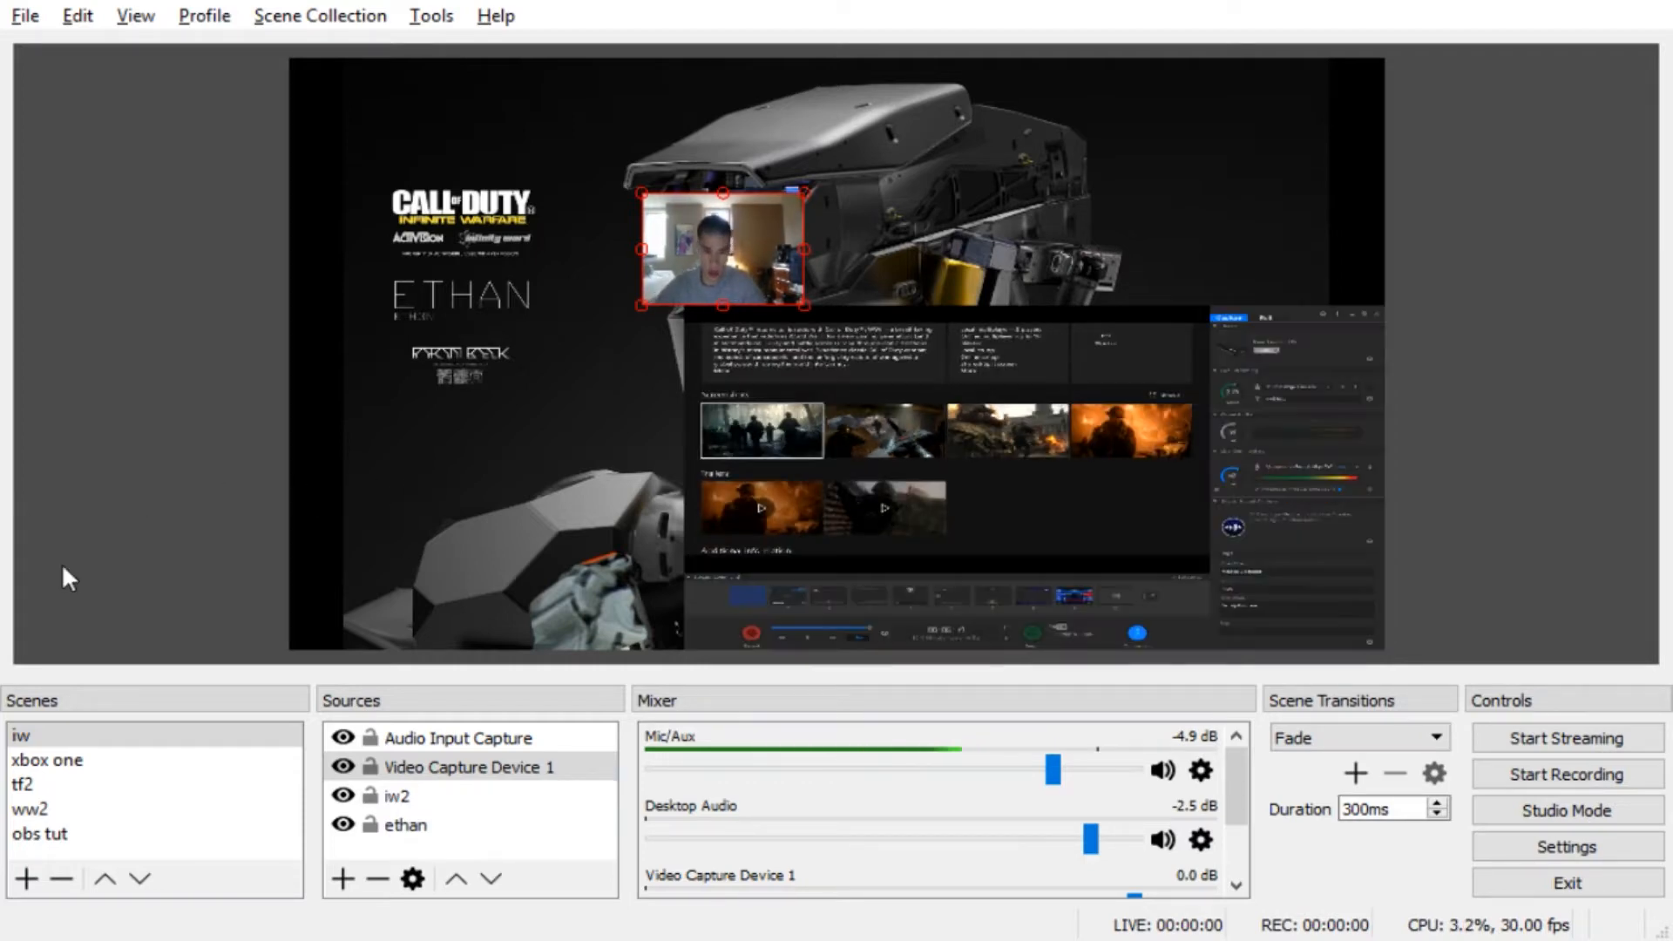
# - Switch to the ww2 scene and select the upper-right Image 9 and the upper-left nuke source for viewing
pyautogui.click(32, 812)
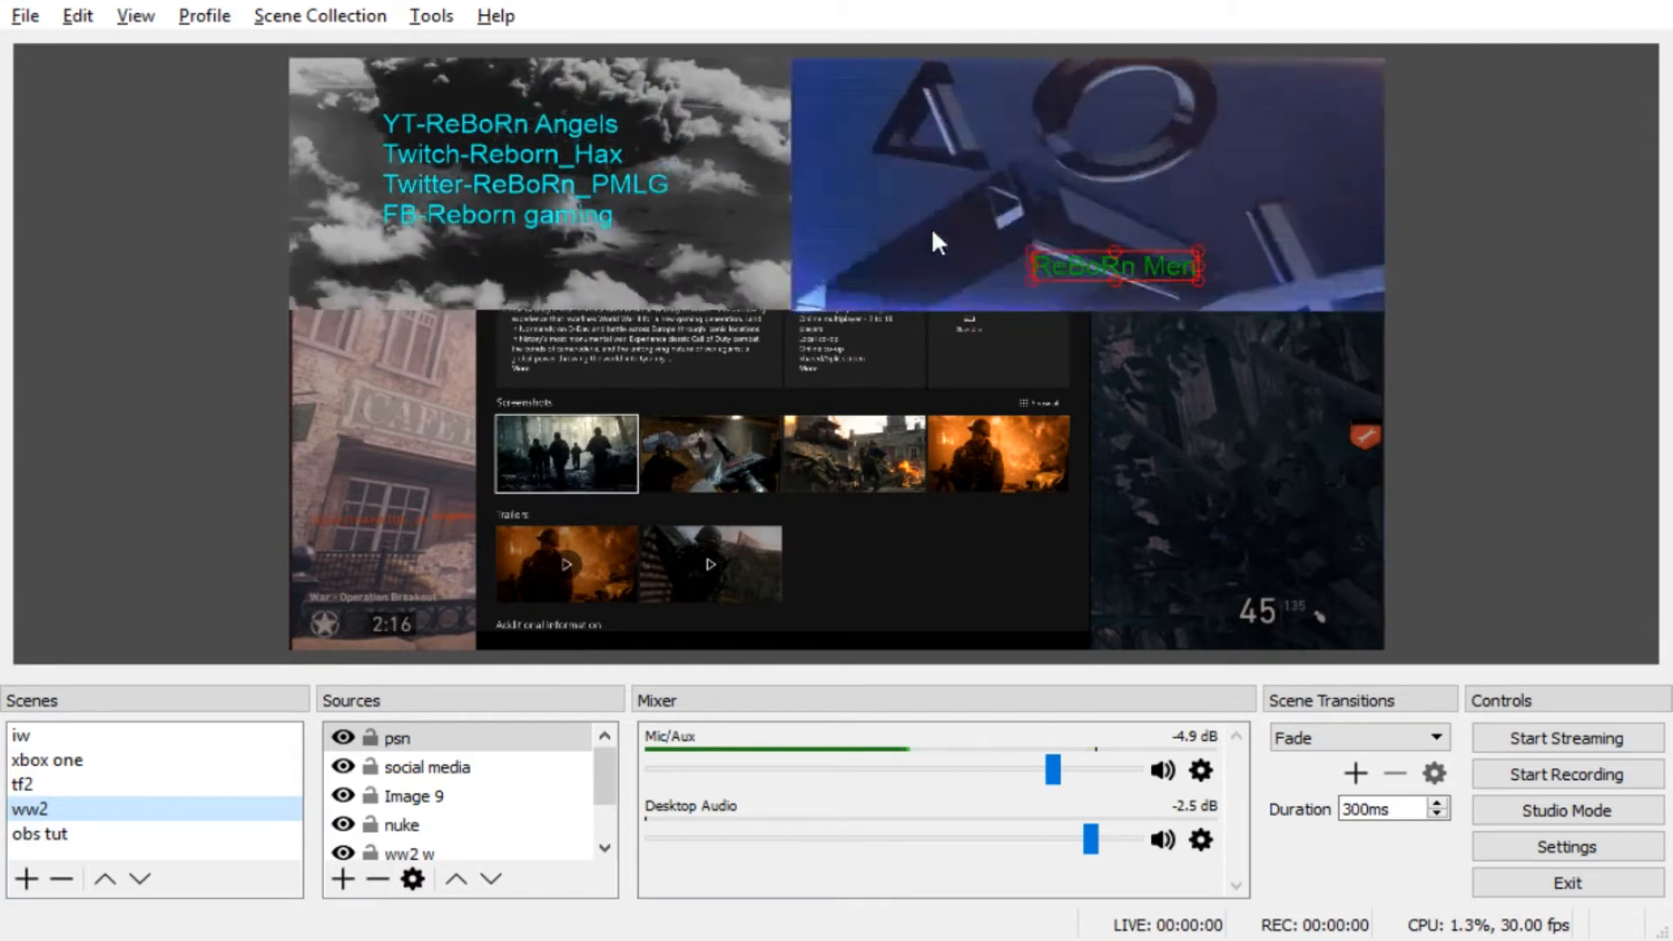
pyautogui.click(899, 246)
pyautogui.click(608, 252)
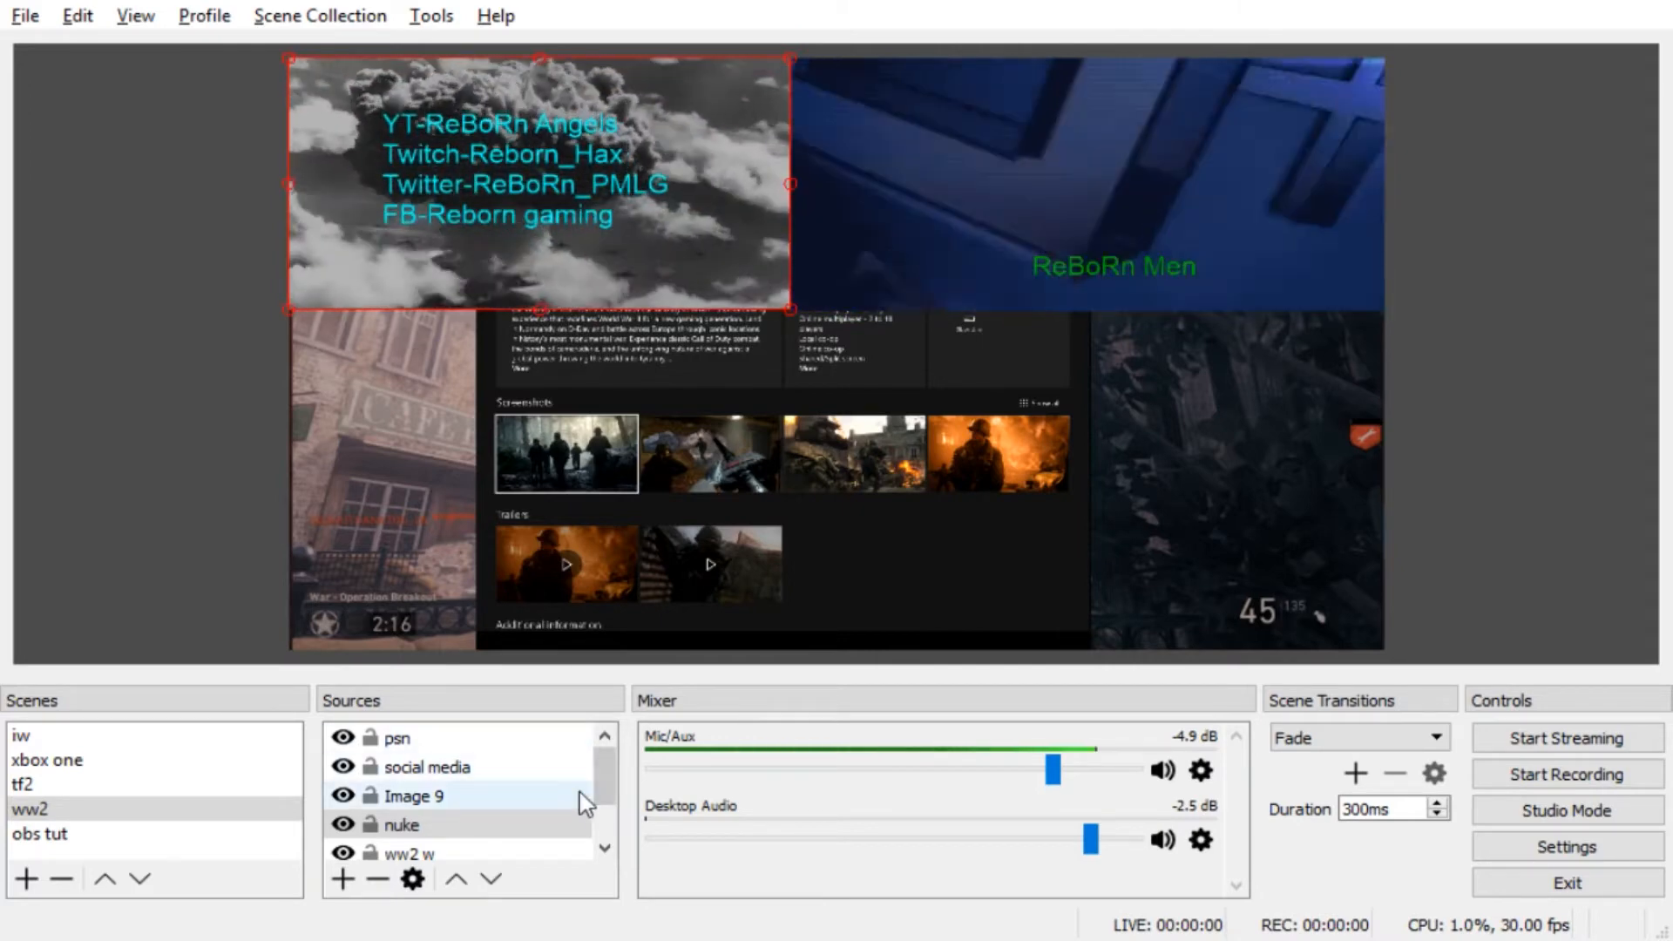
# - Switch to the obs tut scene and move the OBS window off the captured display
pyautogui.click(73, 835)
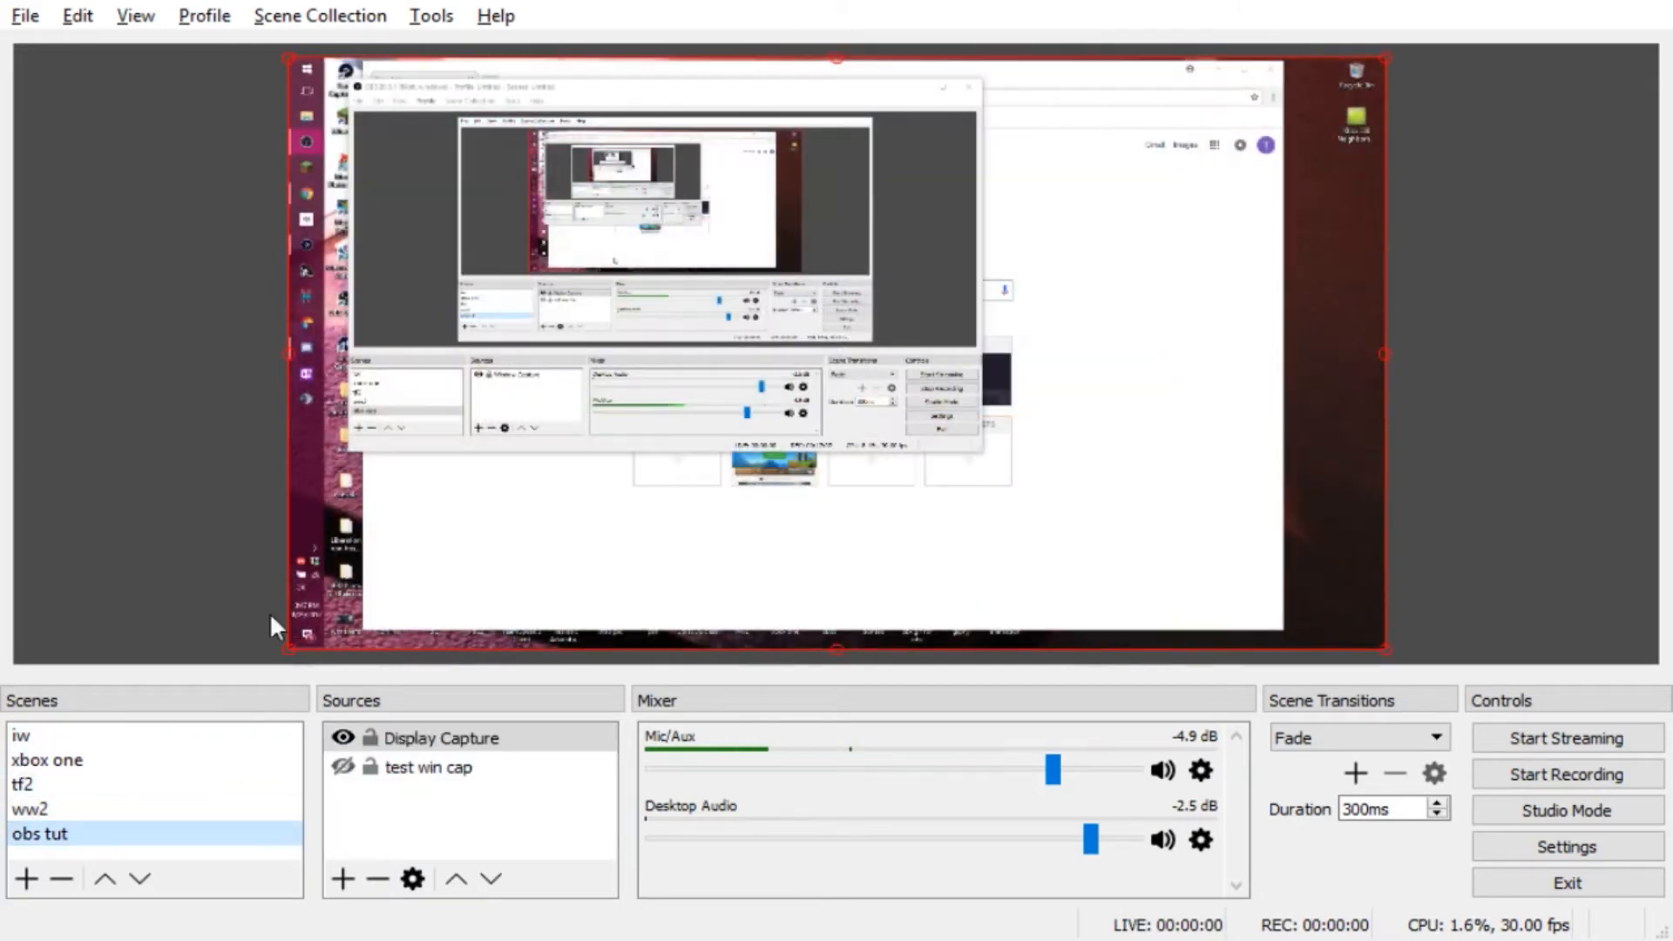
pyautogui.moveTo(870, 85); pyautogui.dragTo(1384, 107)
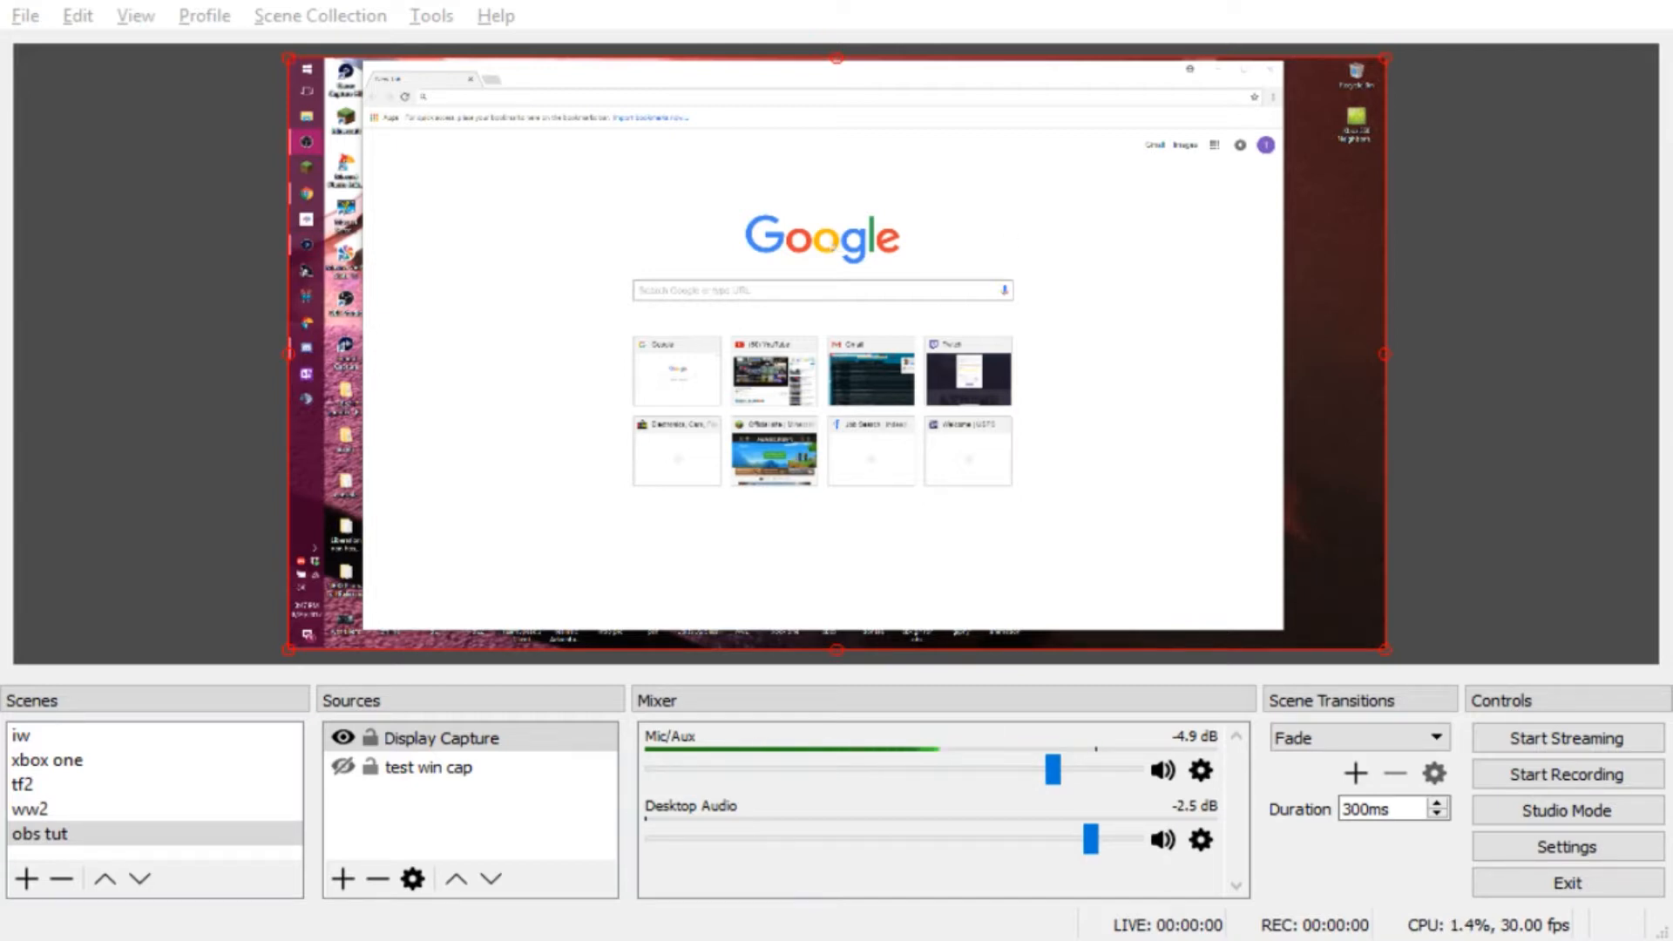
# - Switch to the Chrome window and search Google for gta5
pyautogui.click(764, 203)
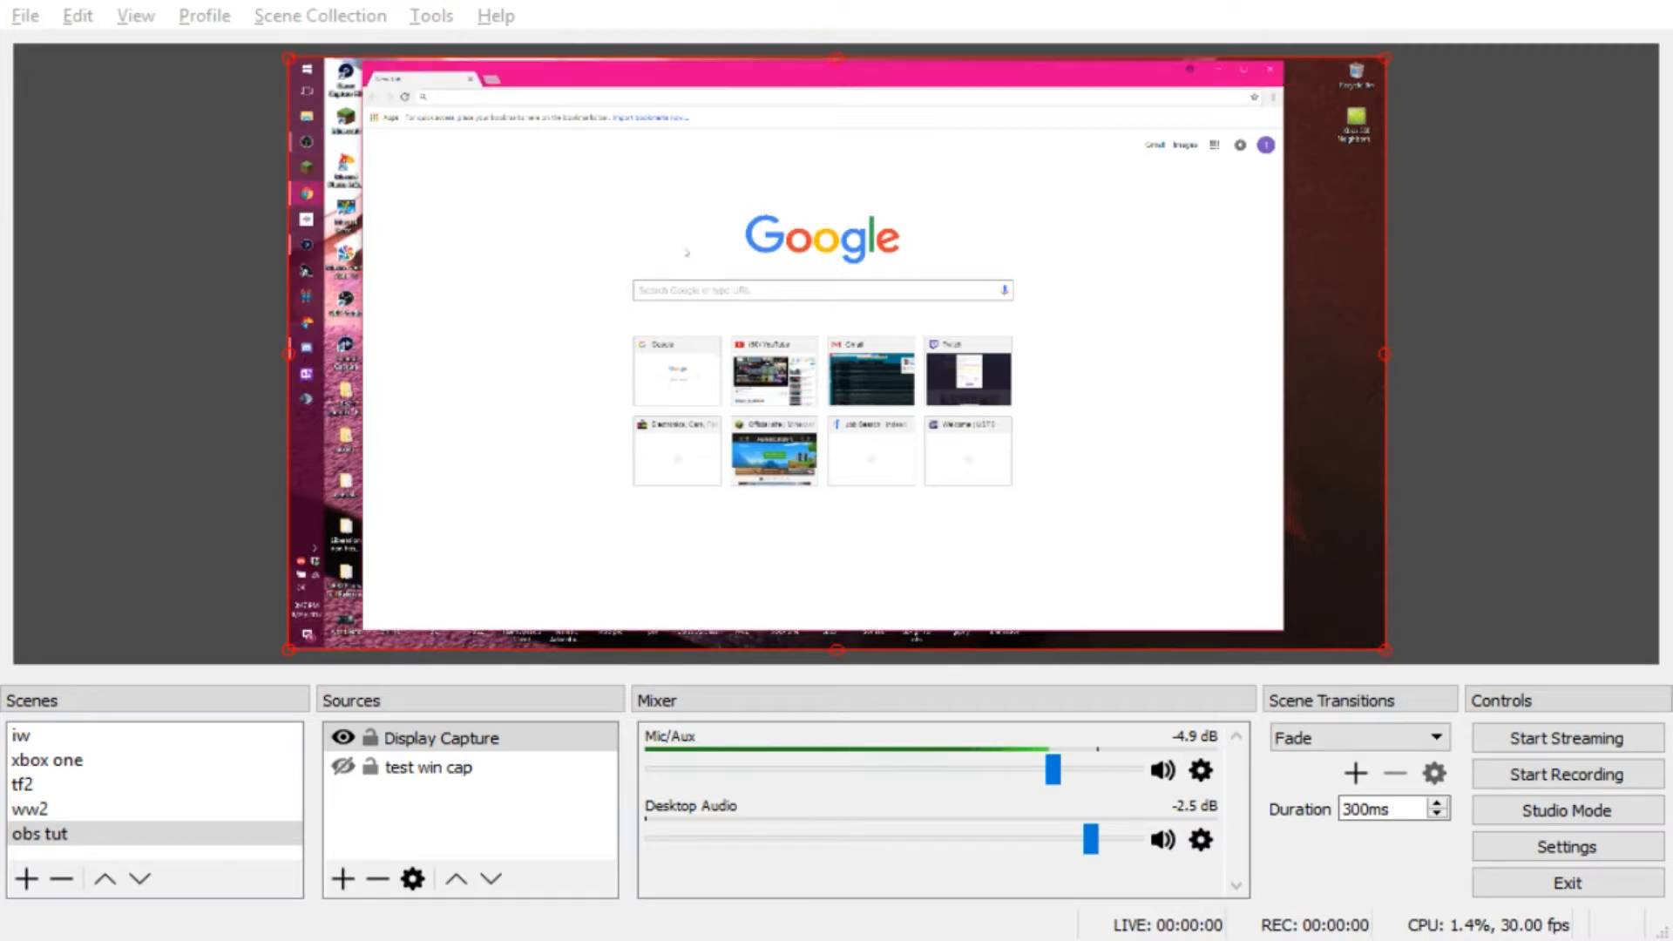
pyautogui.click(751, 293)
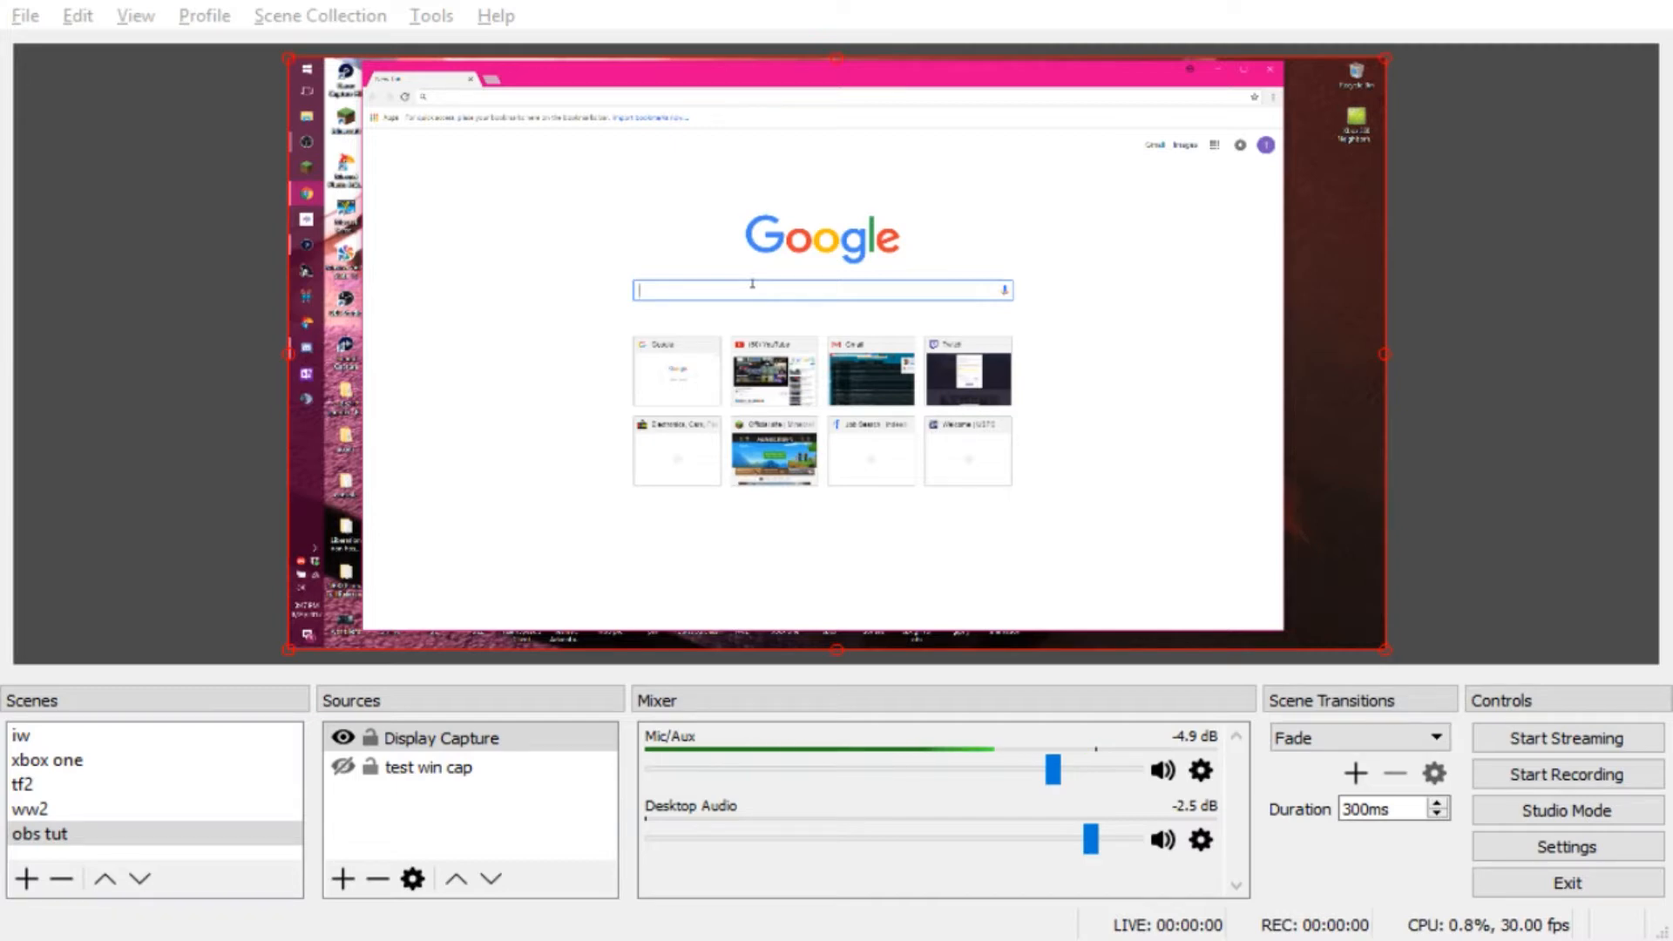
pyautogui.write('gr')
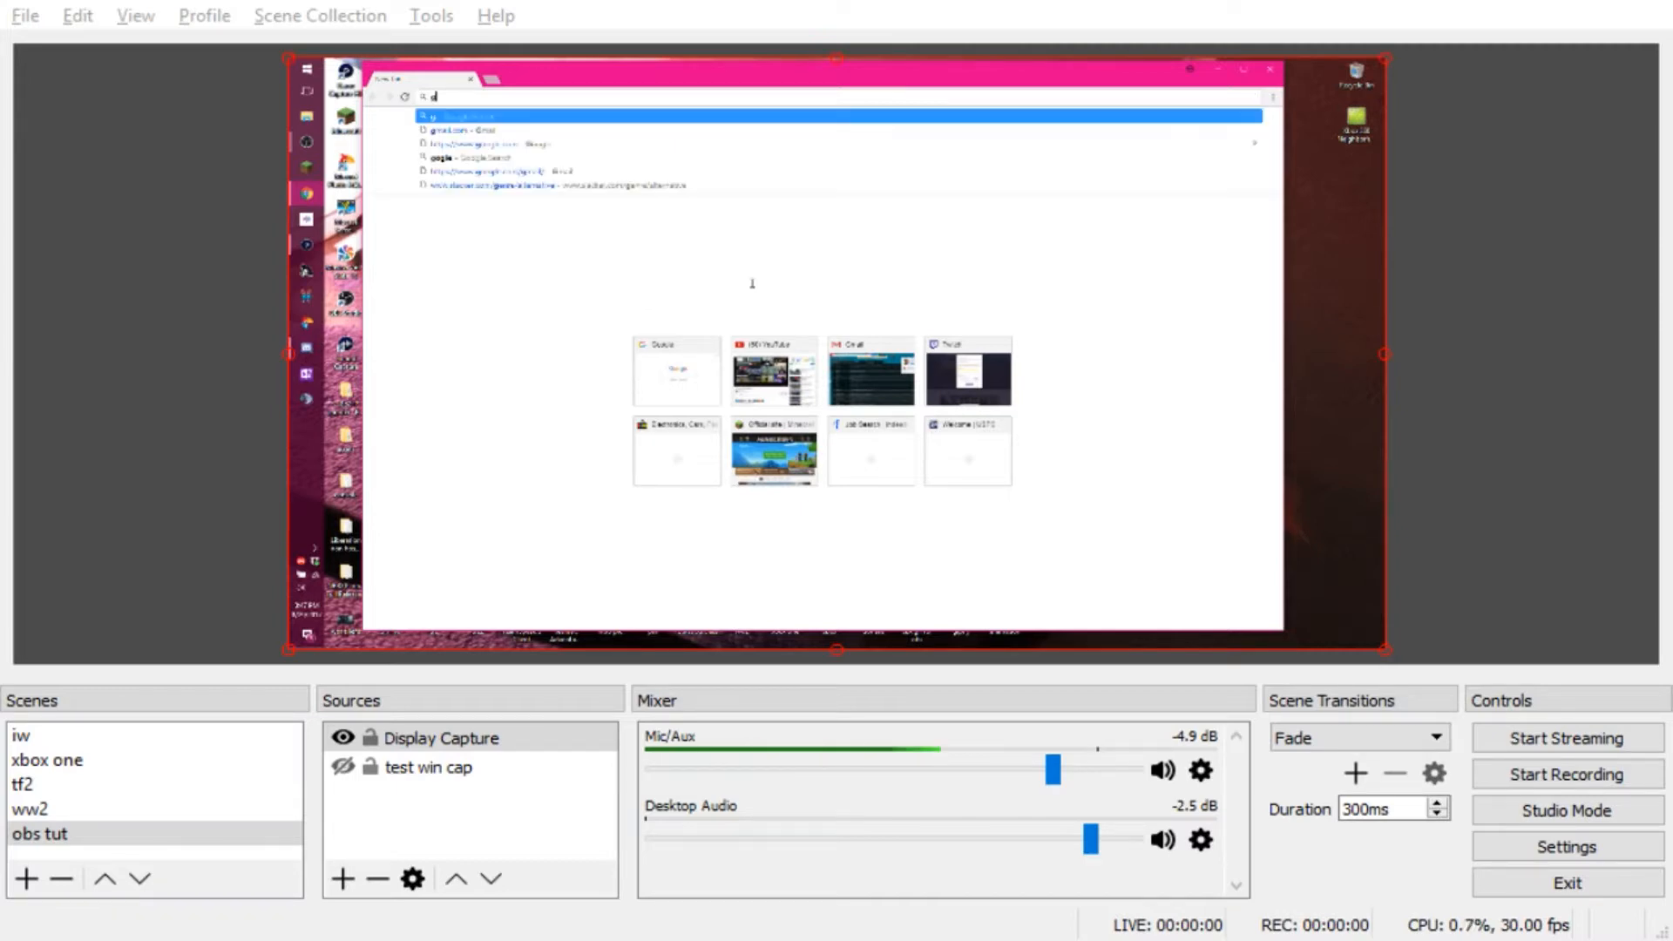
pyautogui.press('BackSpace')
pyautogui.press('BackSpace')
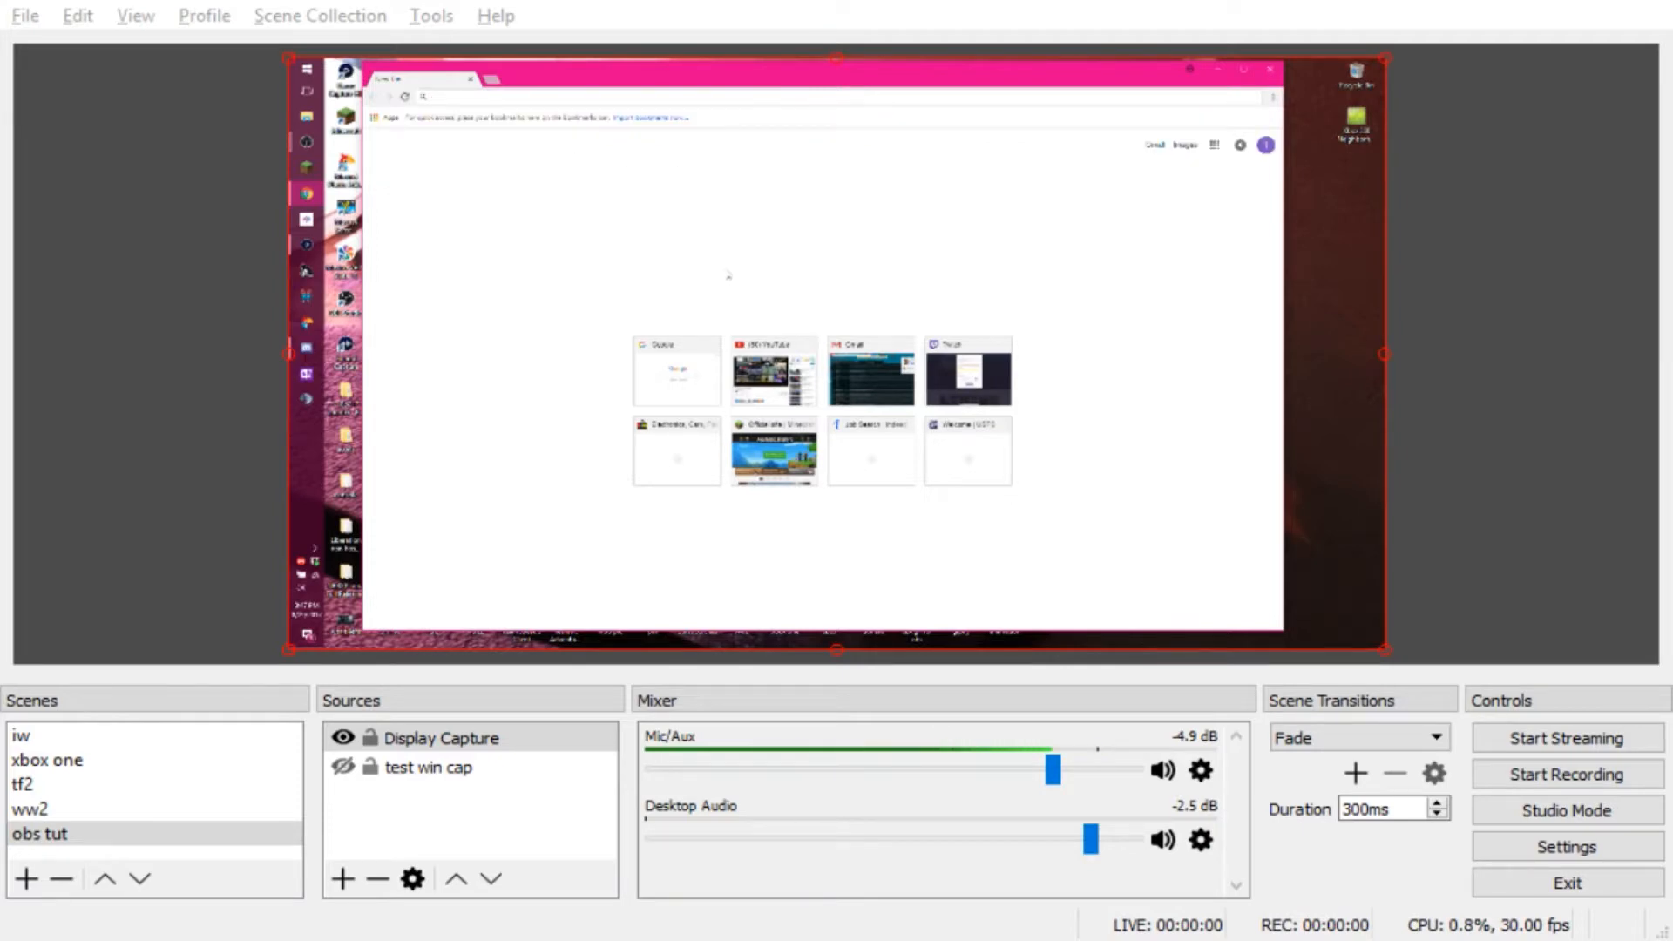
pyautogui.write('gta5')
pyautogui.press('Return')
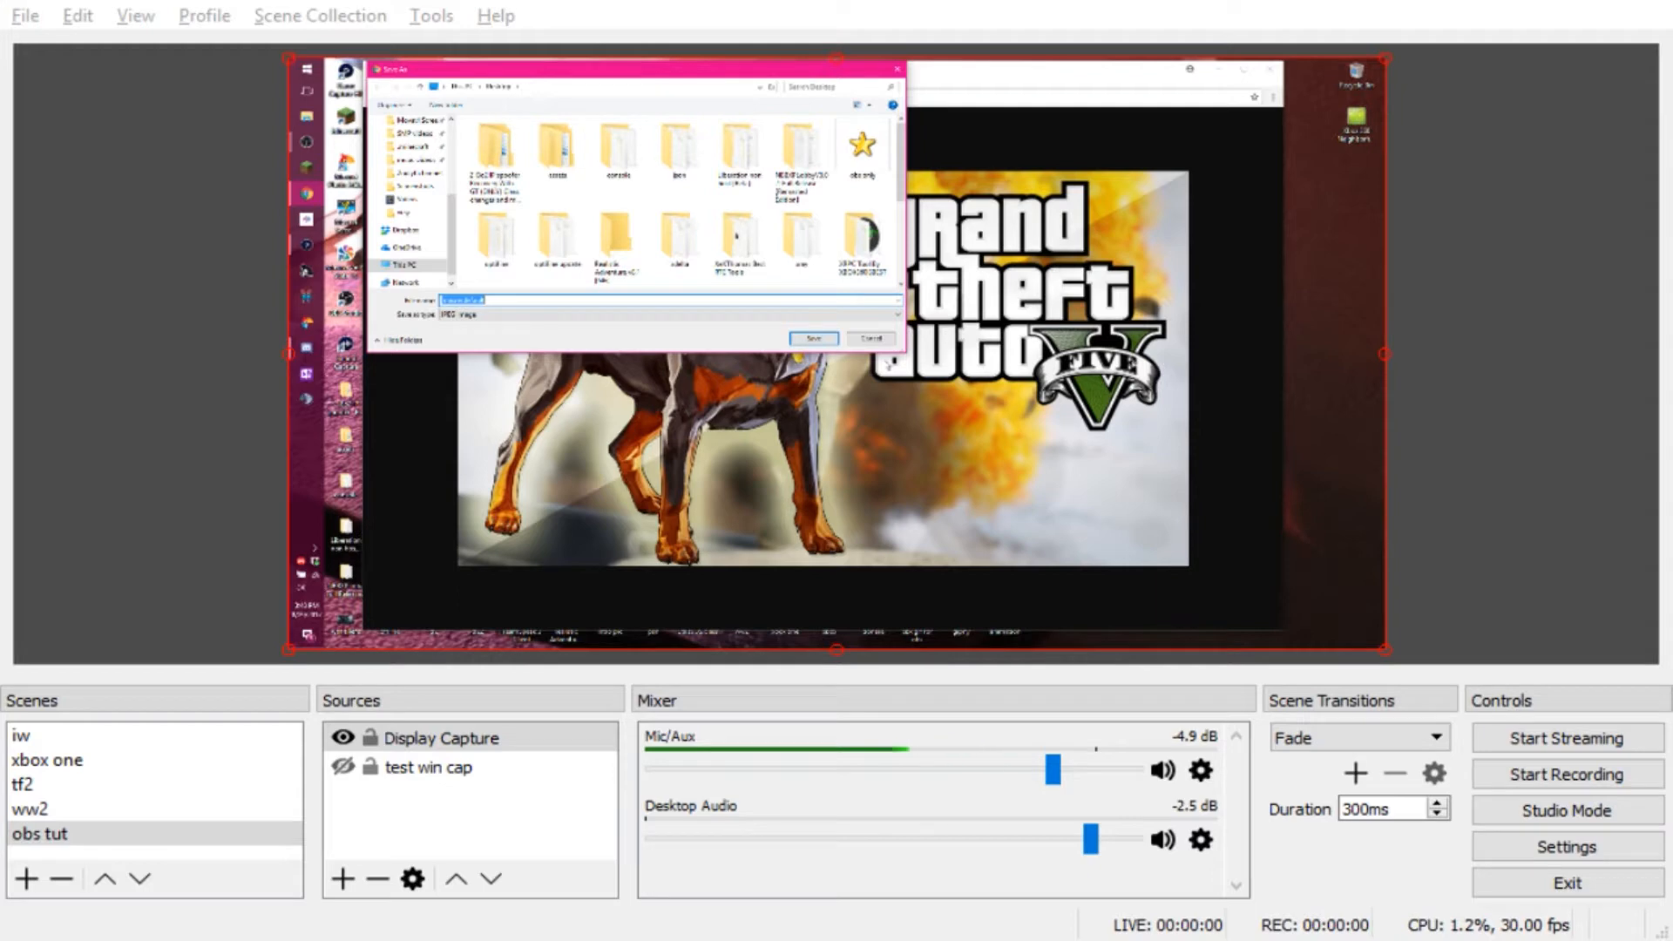
# - Save the Grand Theft Auto V dog image to the desktop as gta cog and minimize the browser
pyautogui.write('gta cog')
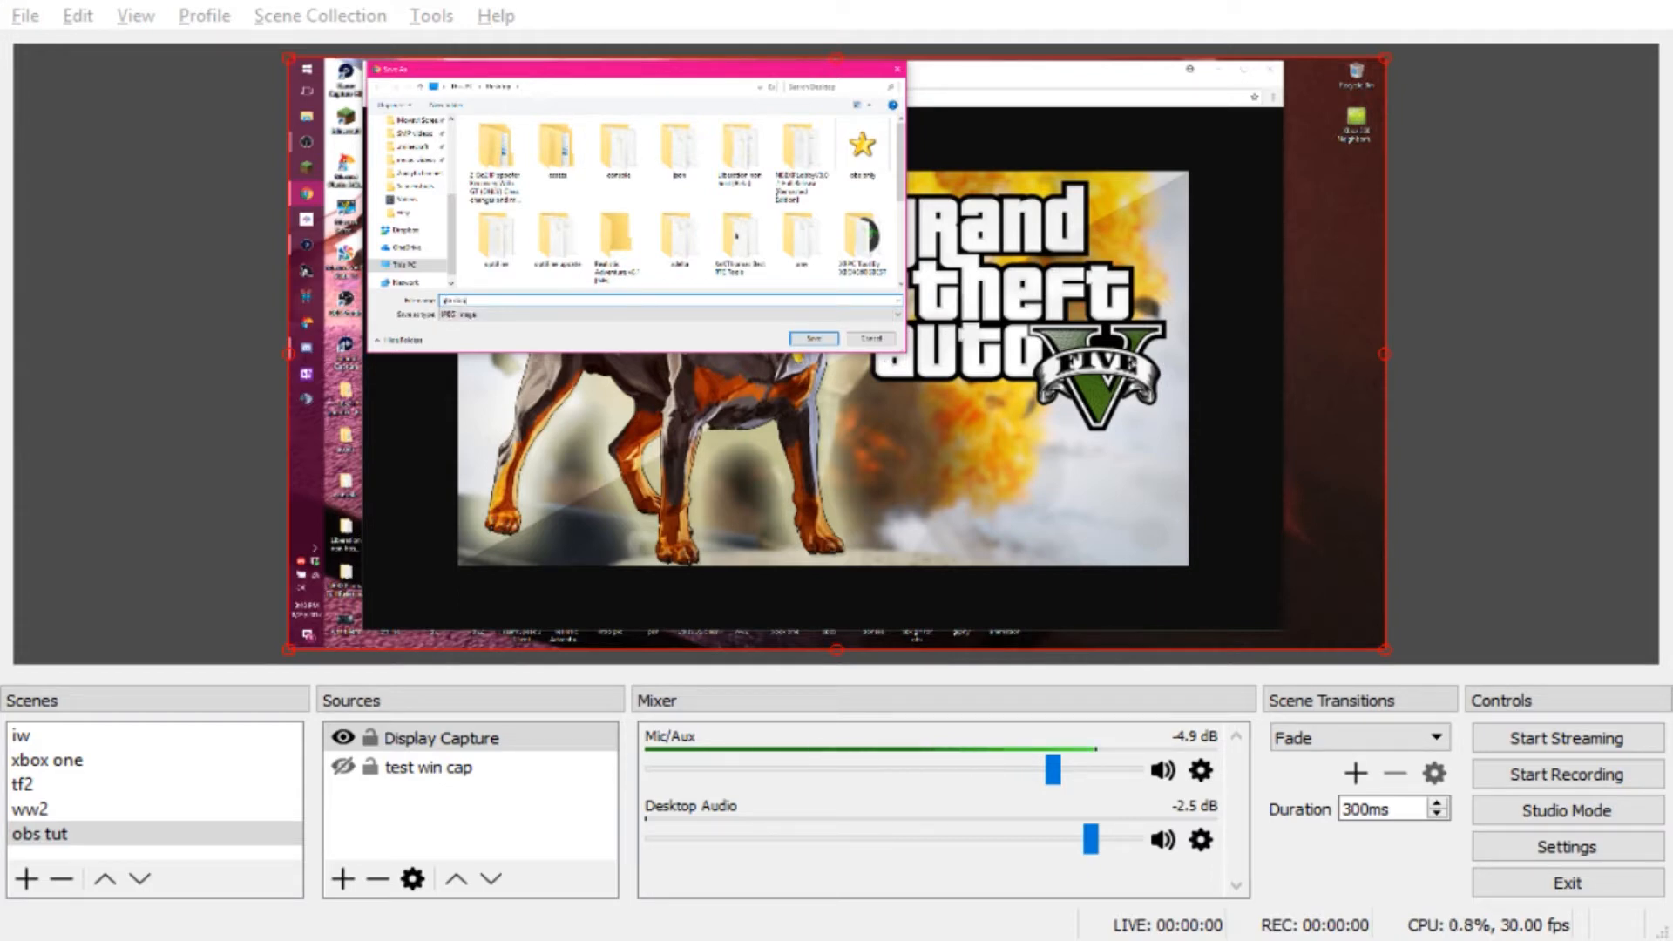
pyautogui.click(811, 342)
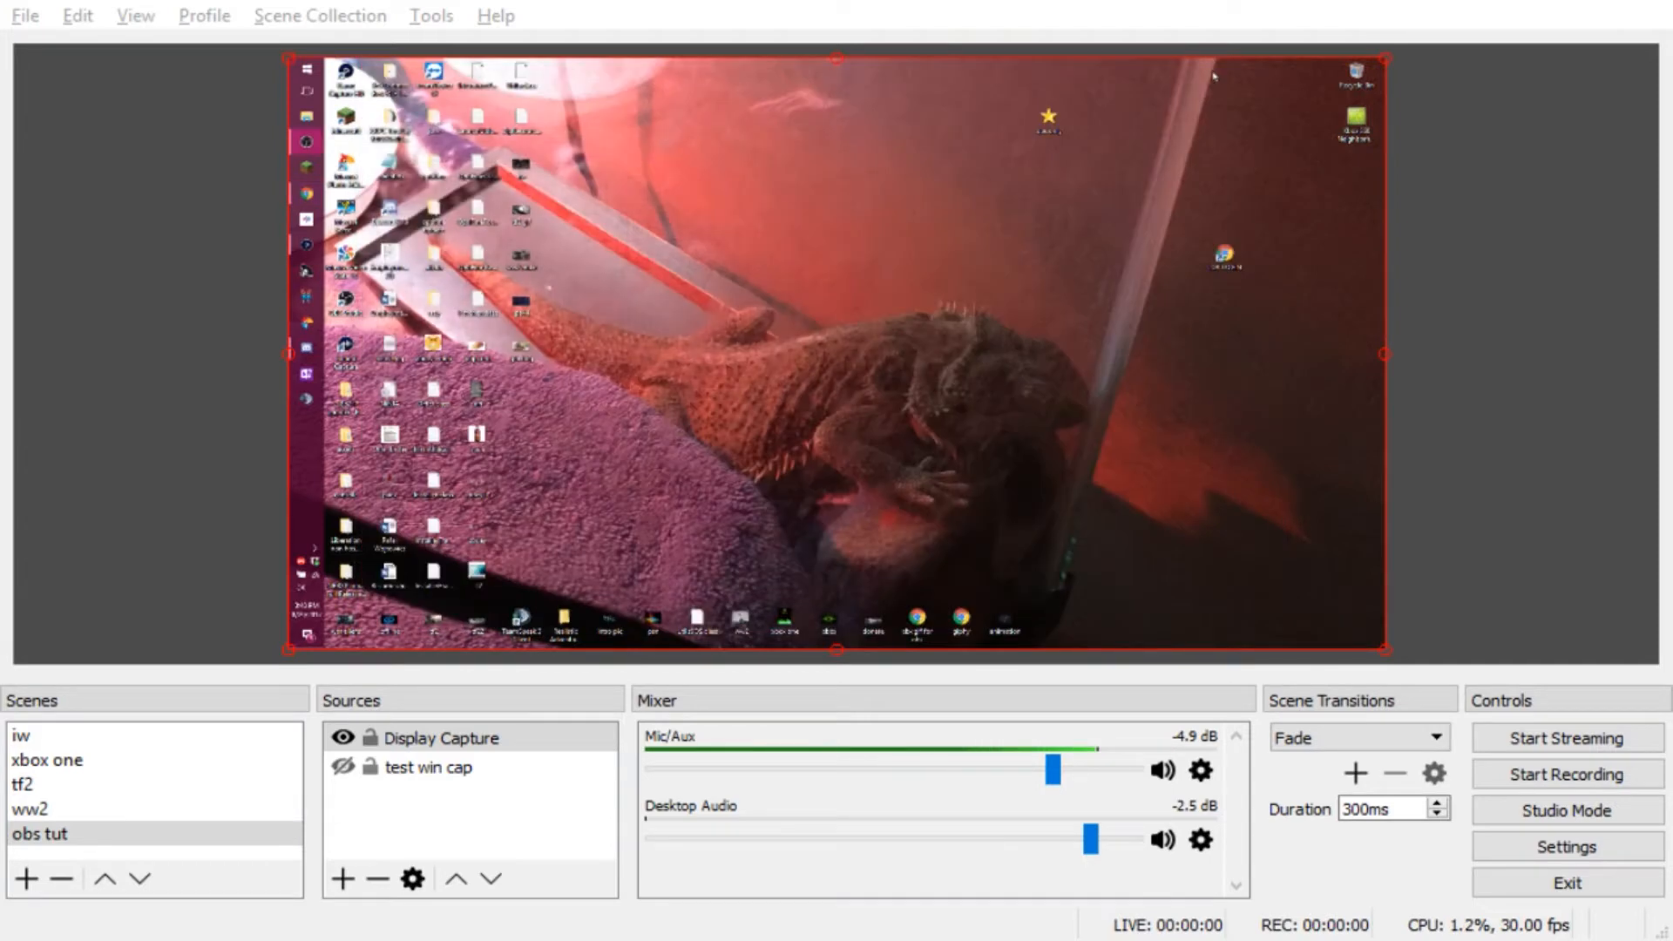
pyautogui.click(1217, 69)
# - Move the OBS window back onto the captured display and add an image source showing the Grand Theft Auto V dog picture
pyautogui.moveTo(1381, 270); pyautogui.dragTo(785, 131)
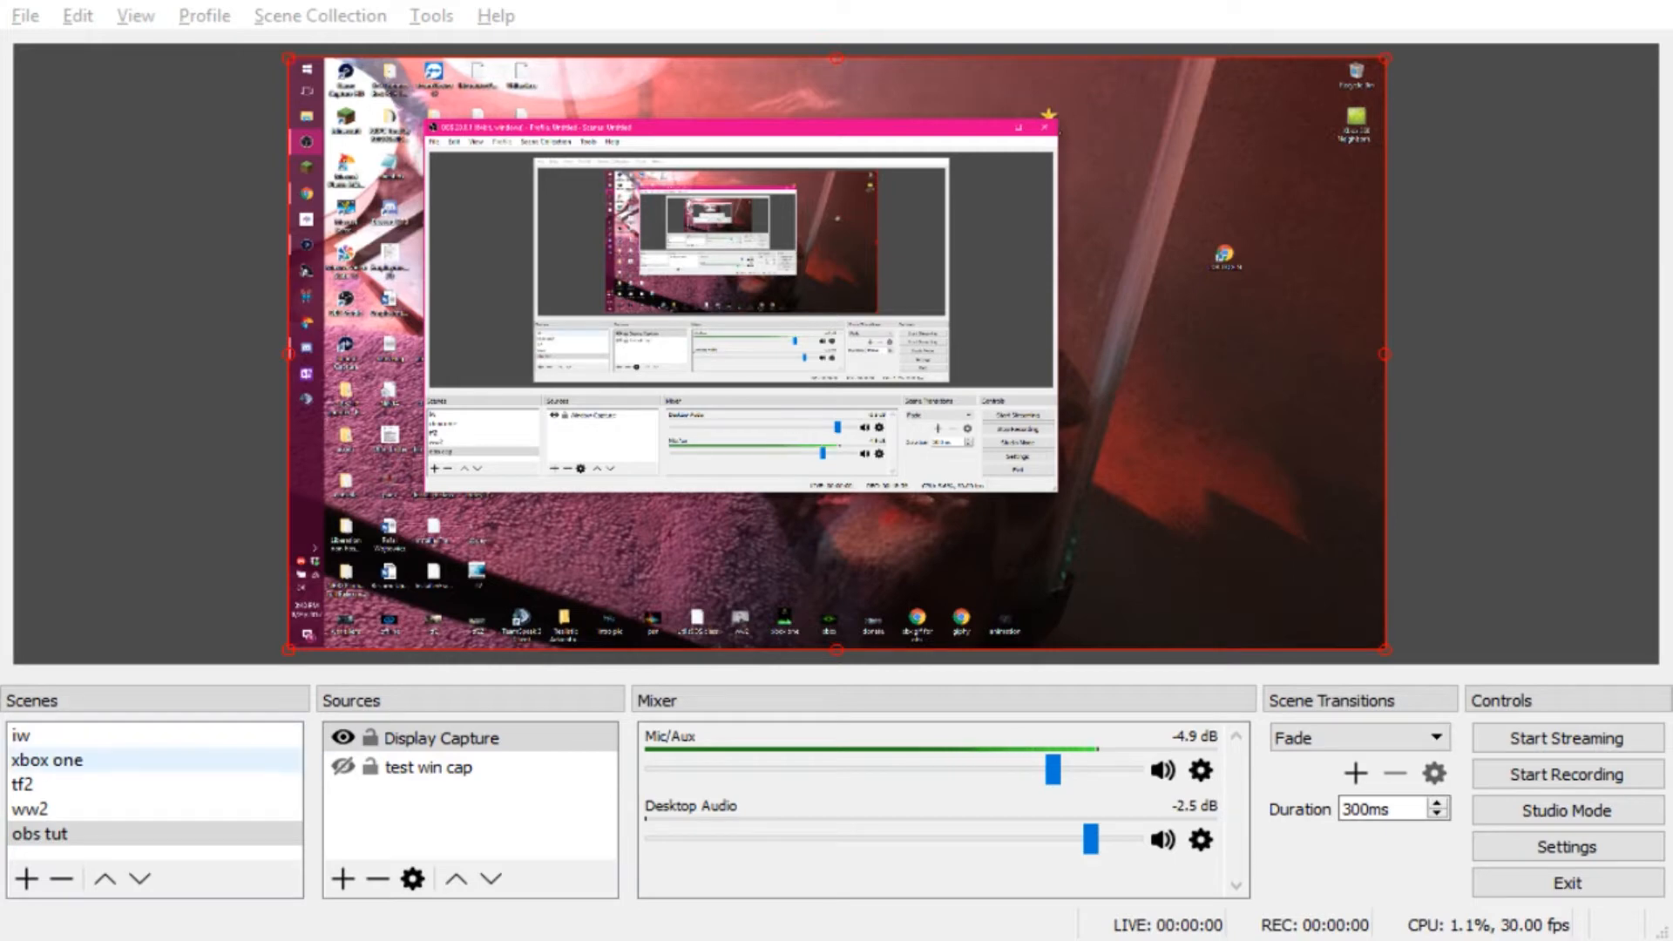
pyautogui.click(343, 850)
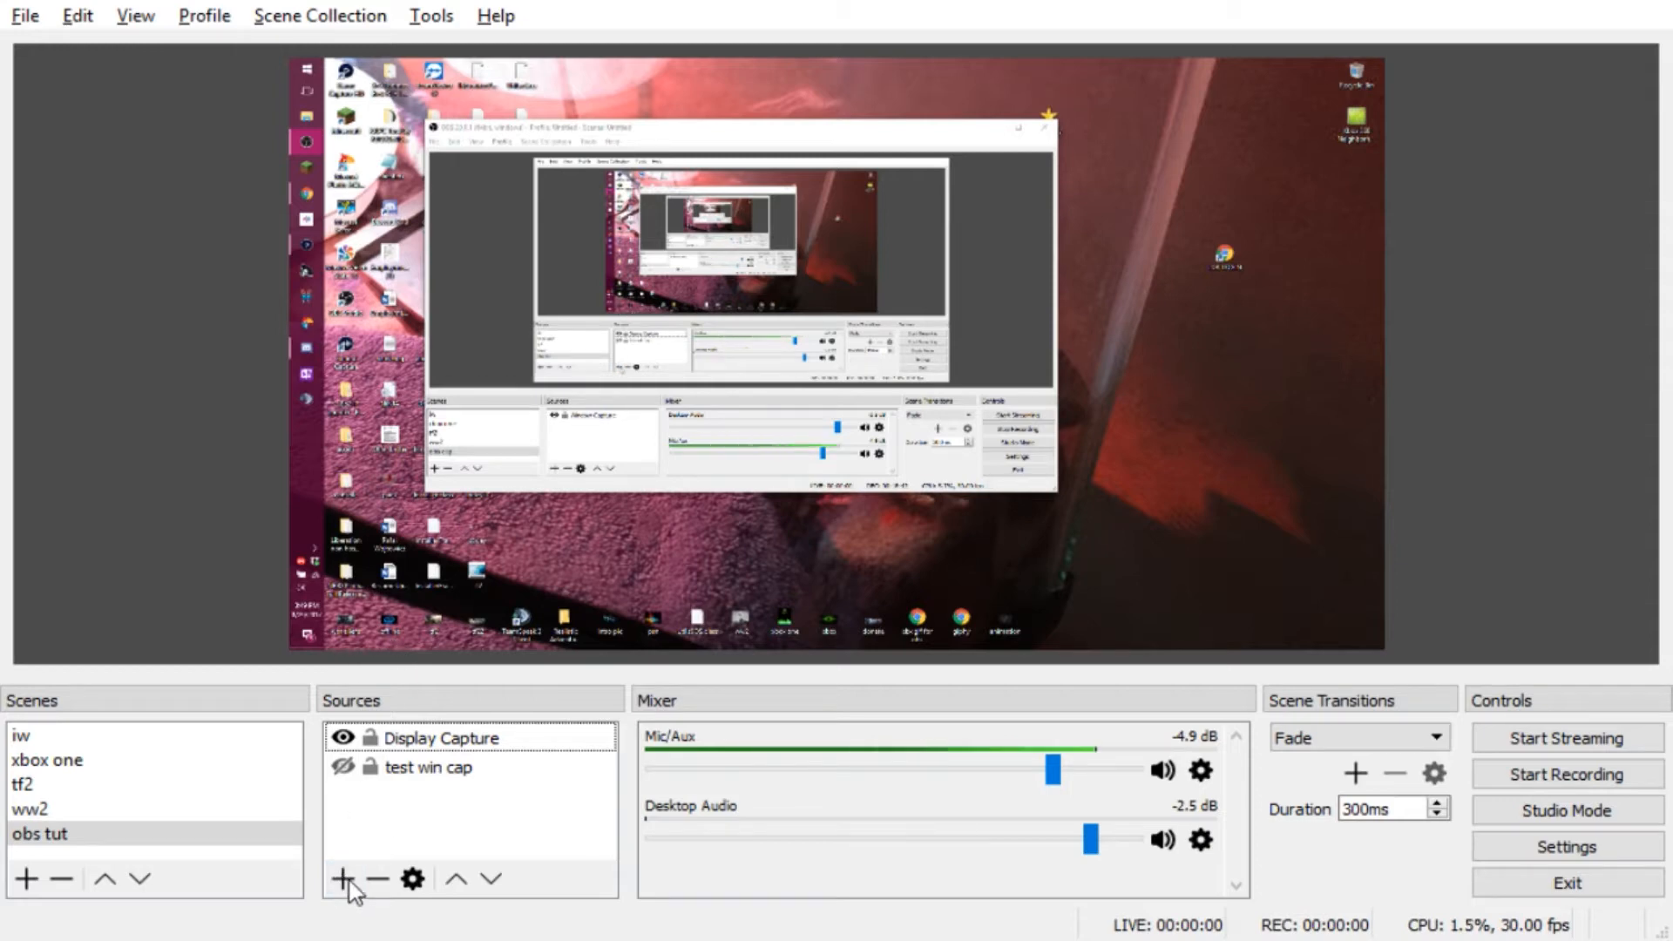
pyautogui.click(477, 625)
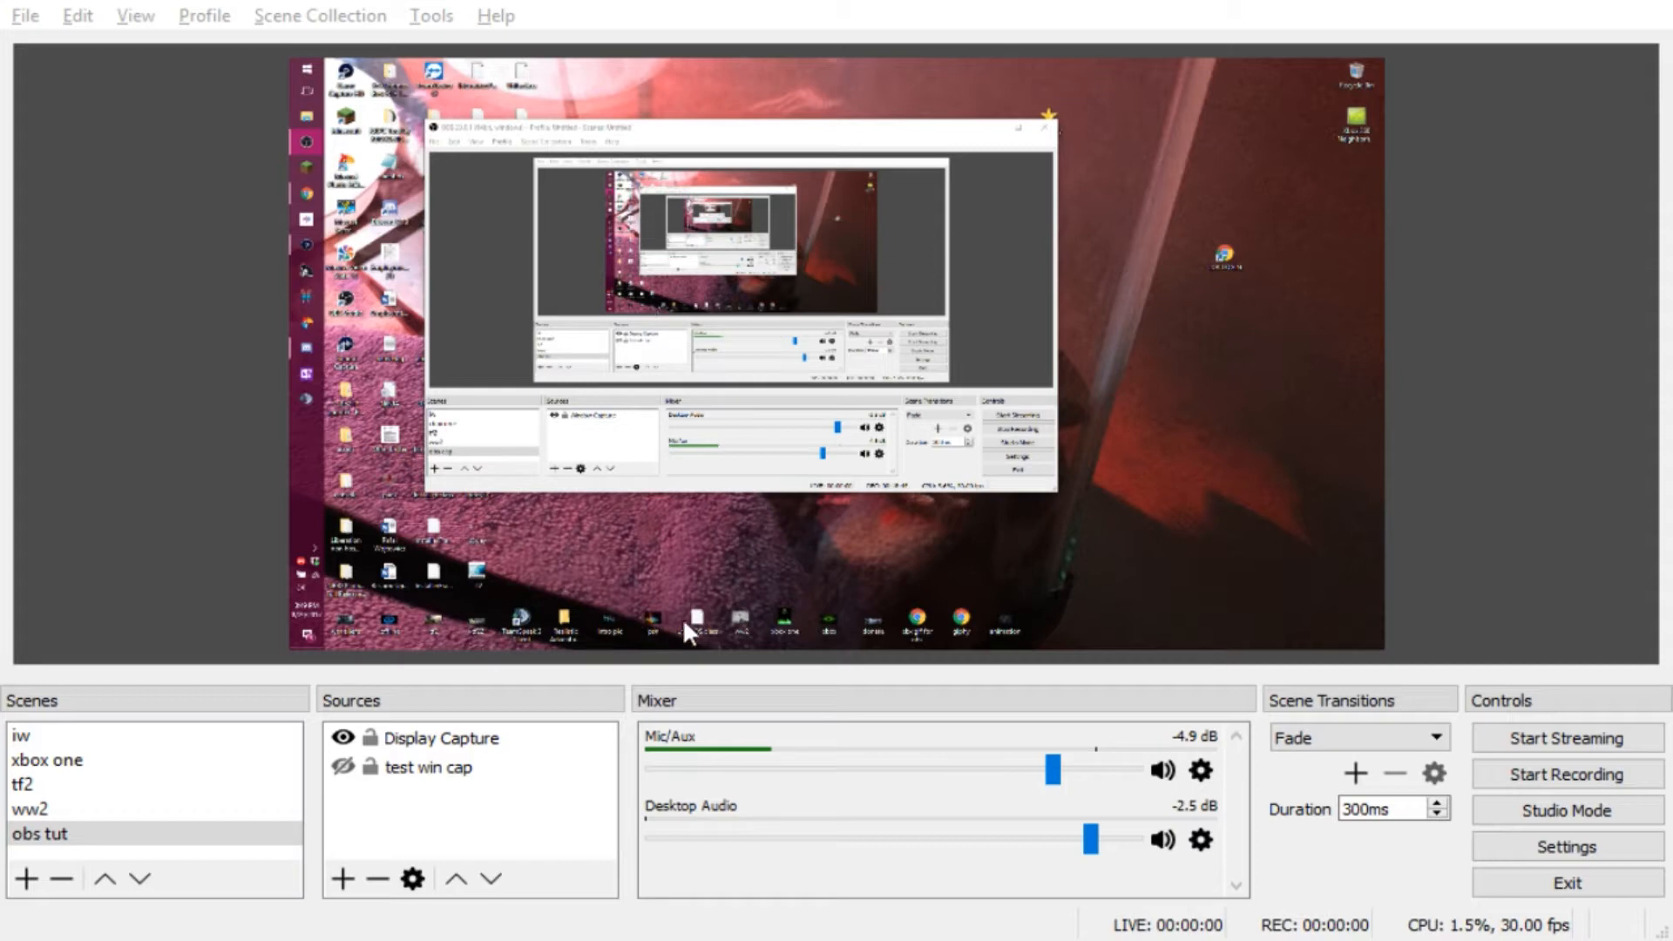
pyautogui.click(897, 664)
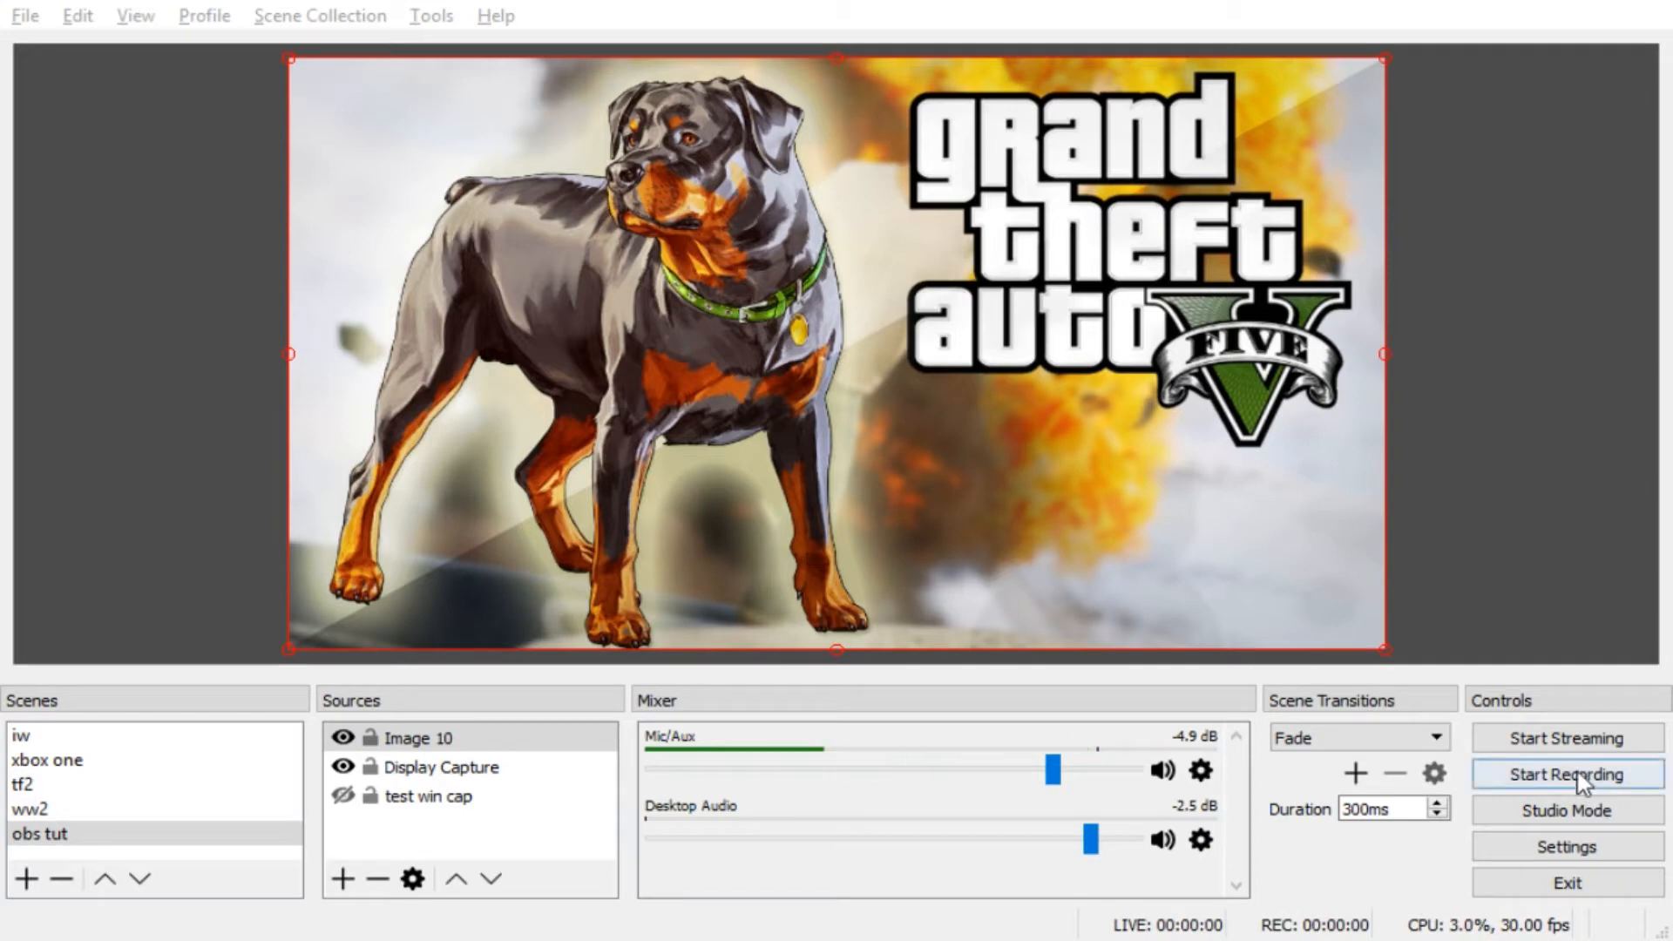
pyautogui.click(1178, 865)
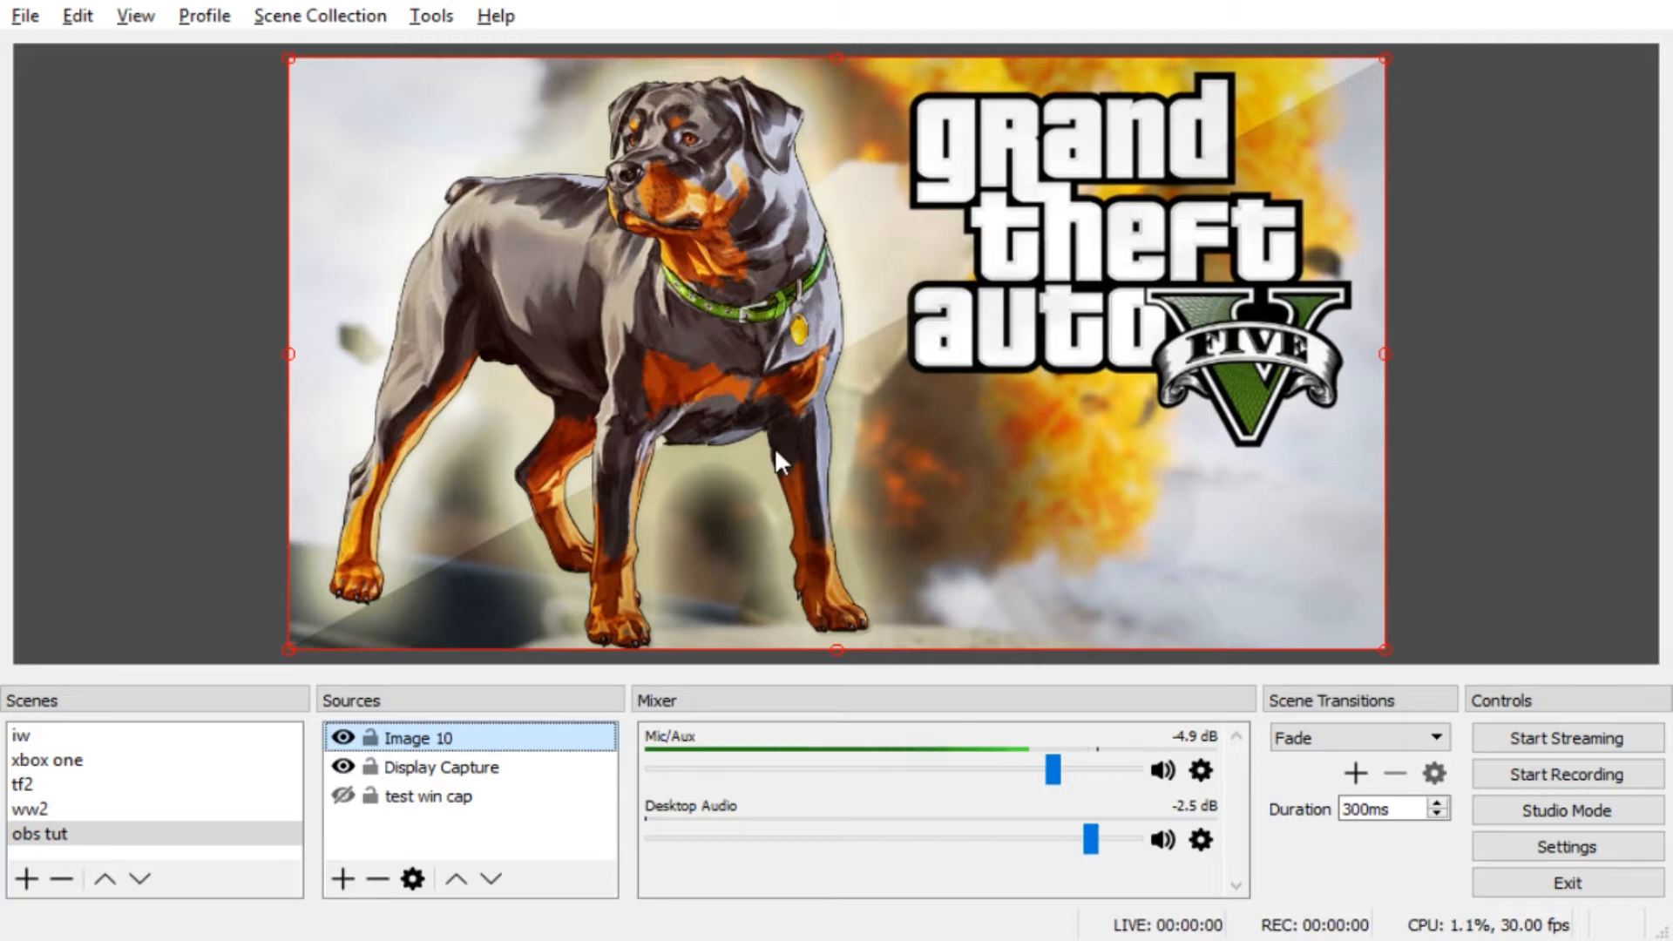
# - Show the test win cap source briefly and hide it again
pyautogui.click(347, 798)
pyautogui.click(344, 798)
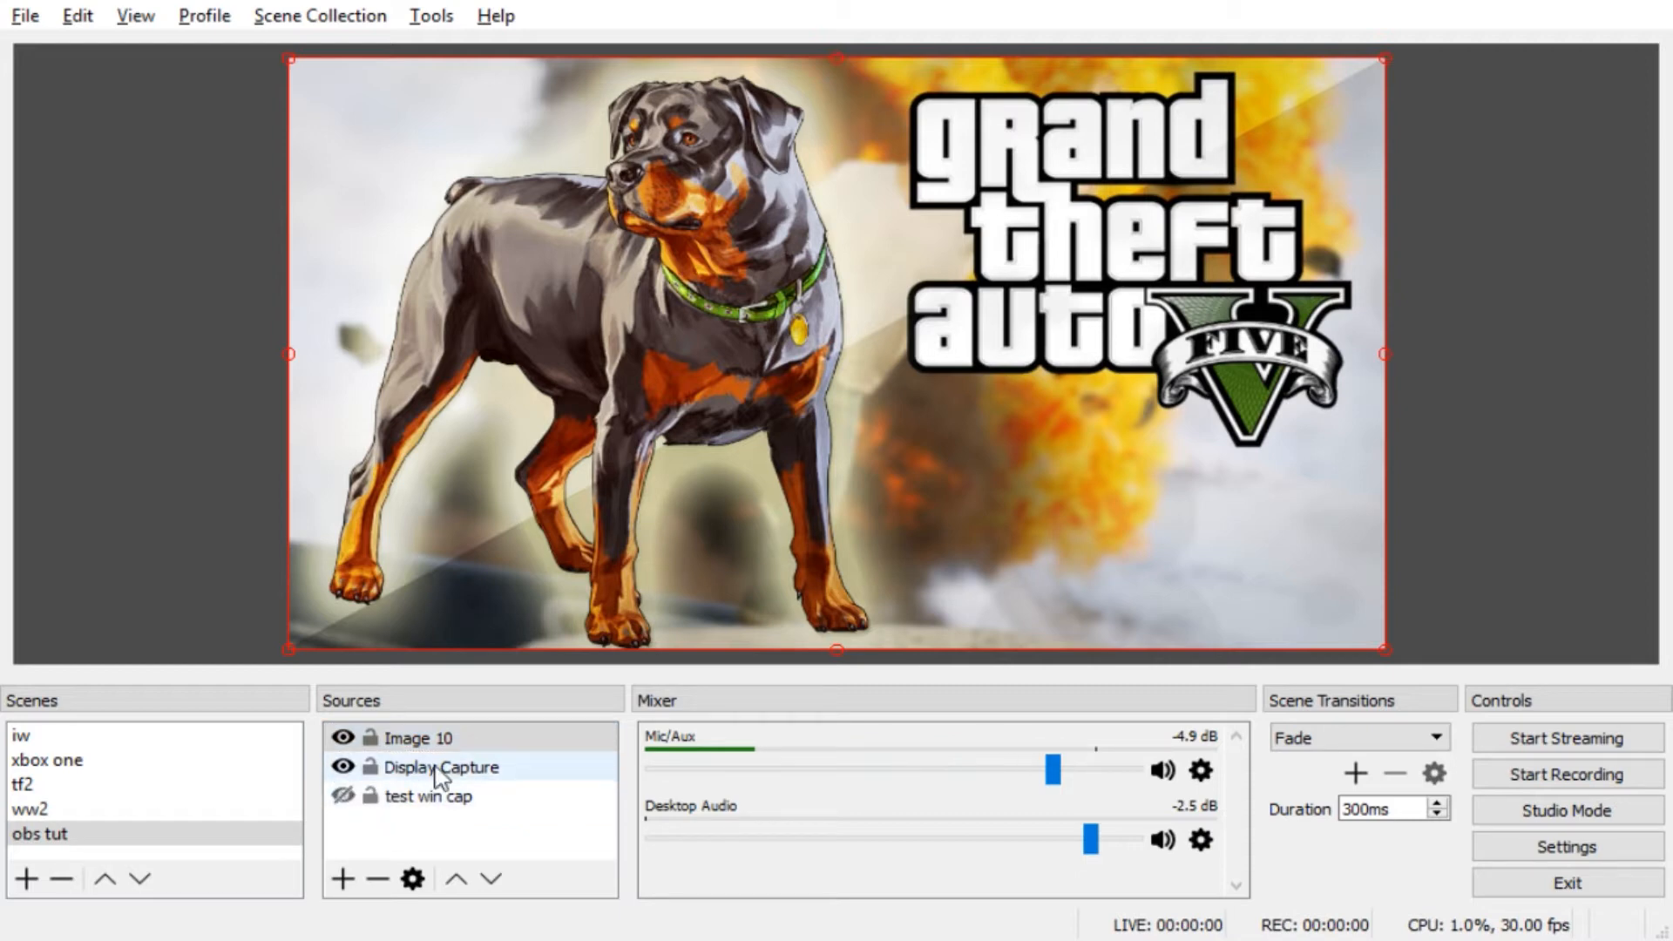
pyautogui.moveTo(425, 771)
pyautogui.mouseDown()
pyautogui.moveTo(424, 736)
pyautogui.moveTo(428, 781)
pyautogui.mouseUp()
# - Add the elgatohd and bo3 window captures, and scale bo3 down into the lower-right corner of the canvas
pyautogui.click(339, 884)
pyautogui.click(430, 831)
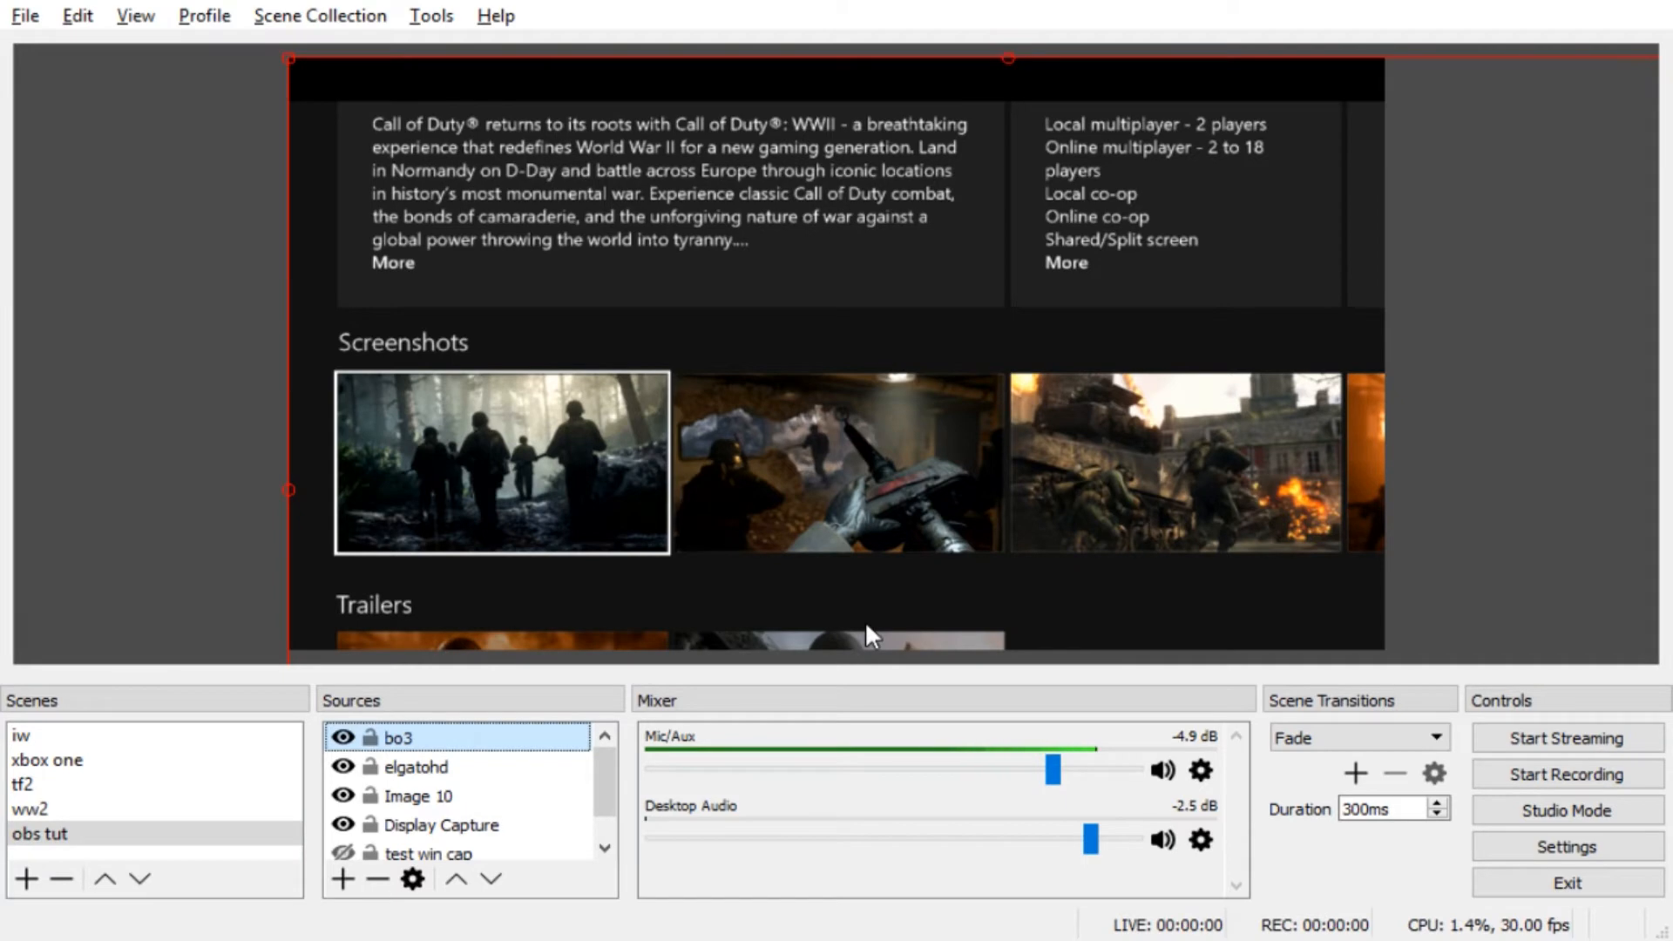
pyautogui.click(665, 420)
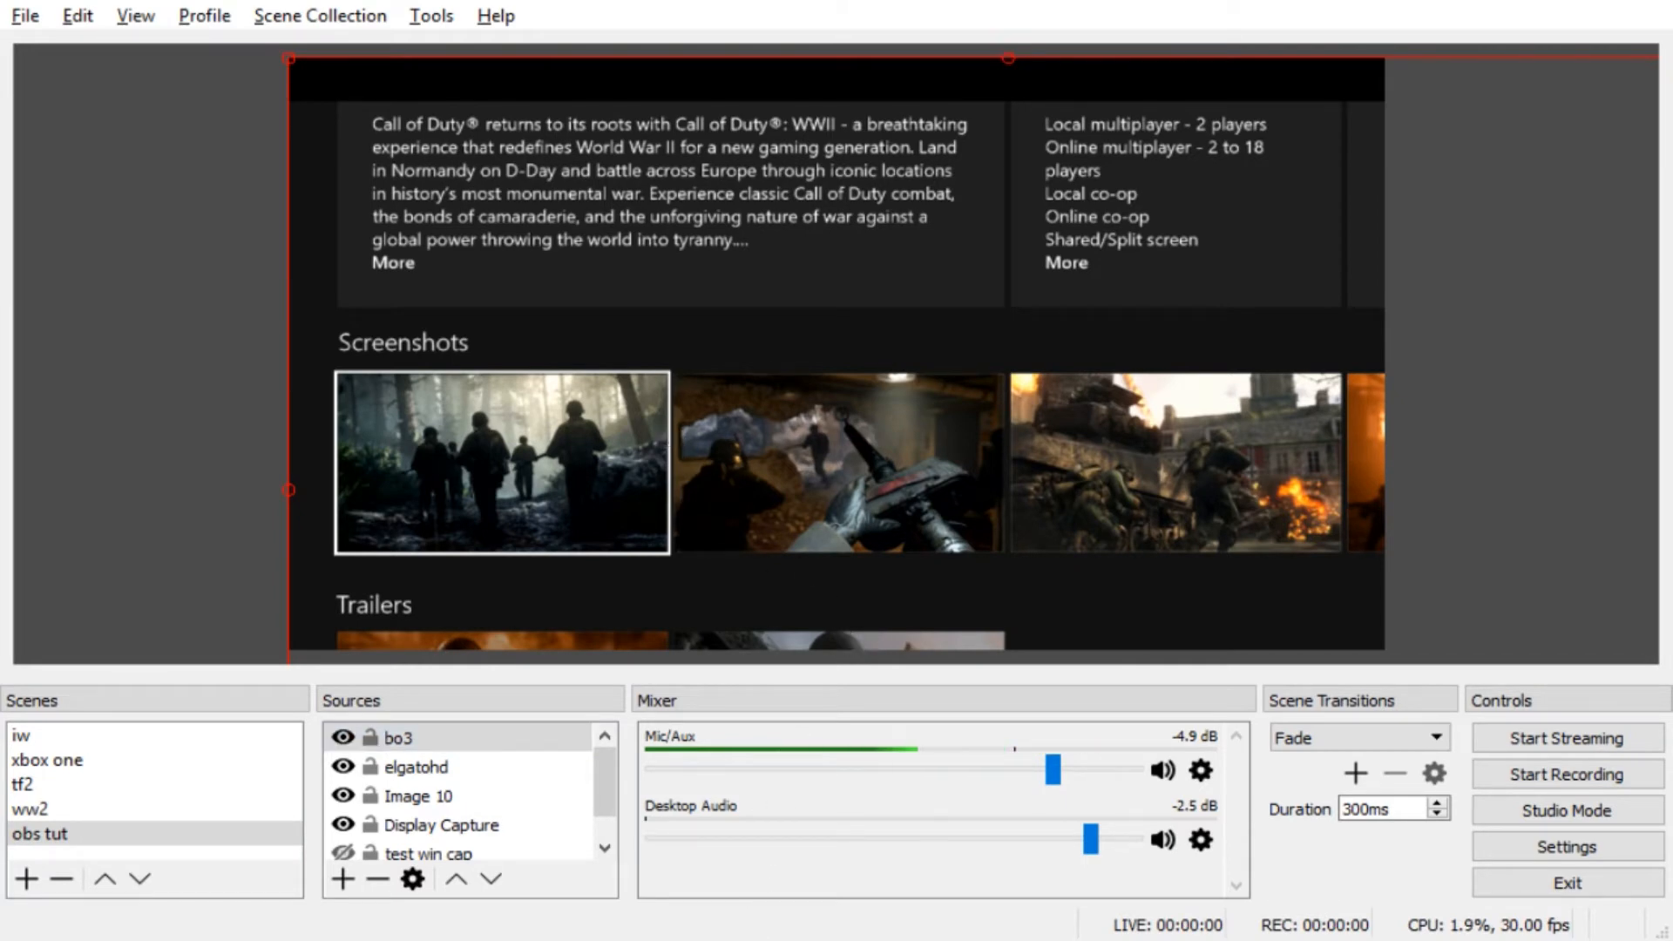
pyautogui.hotkey('ctrl', 'f')
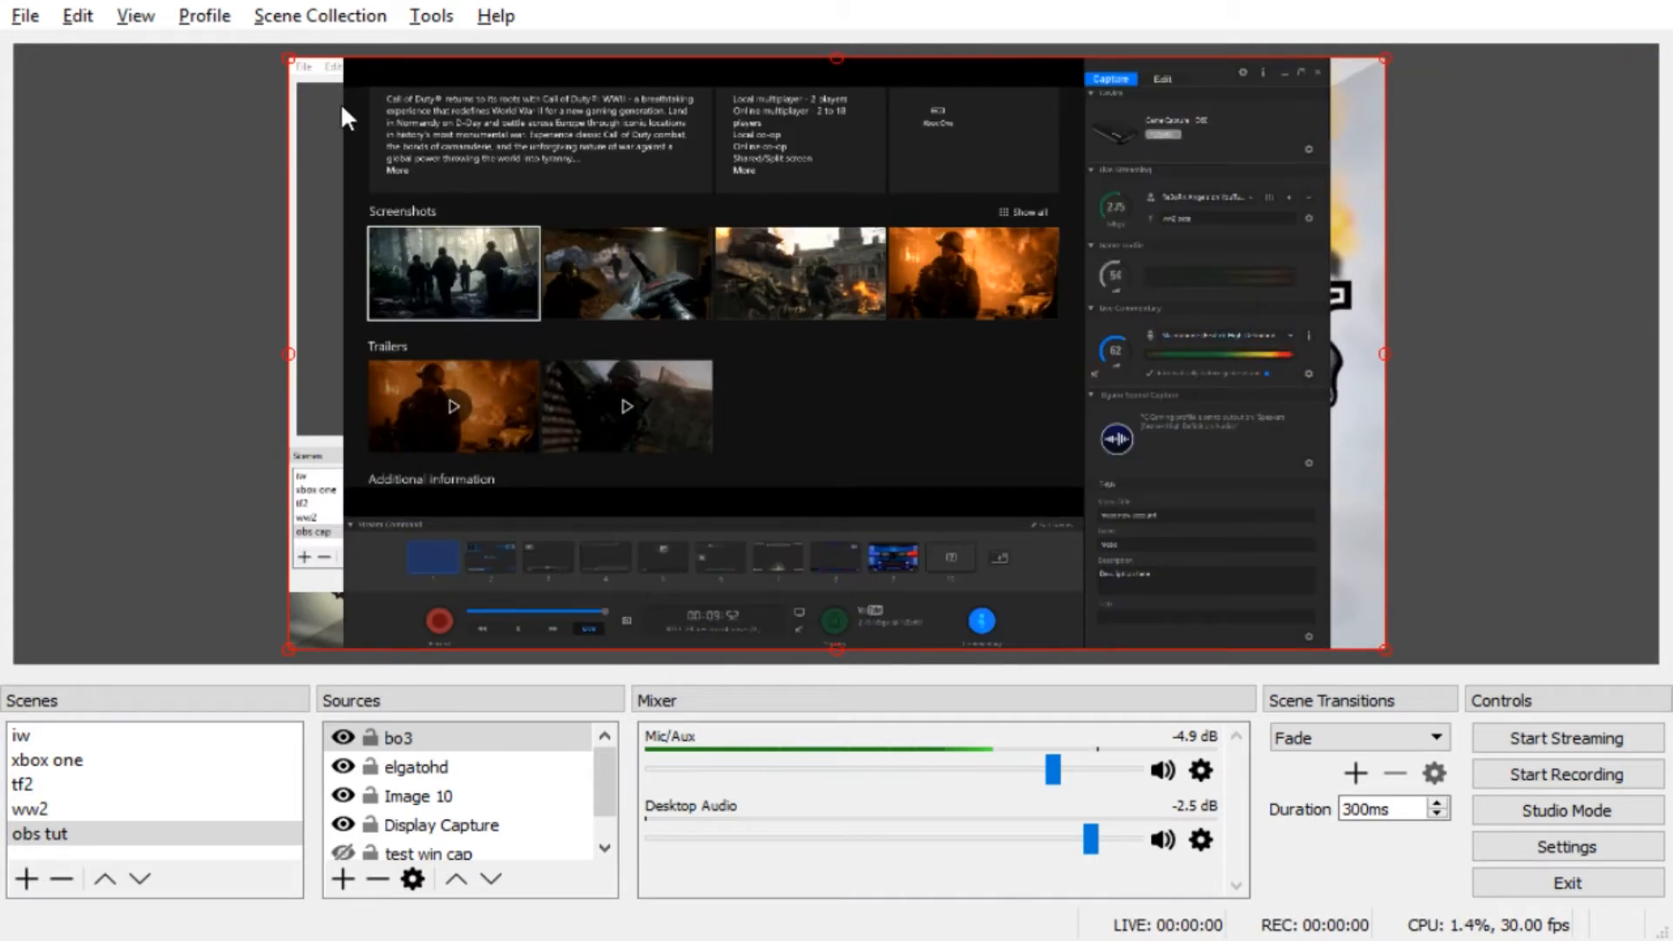
pyautogui.moveTo(292, 61); pyautogui.dragTo(879, 332)
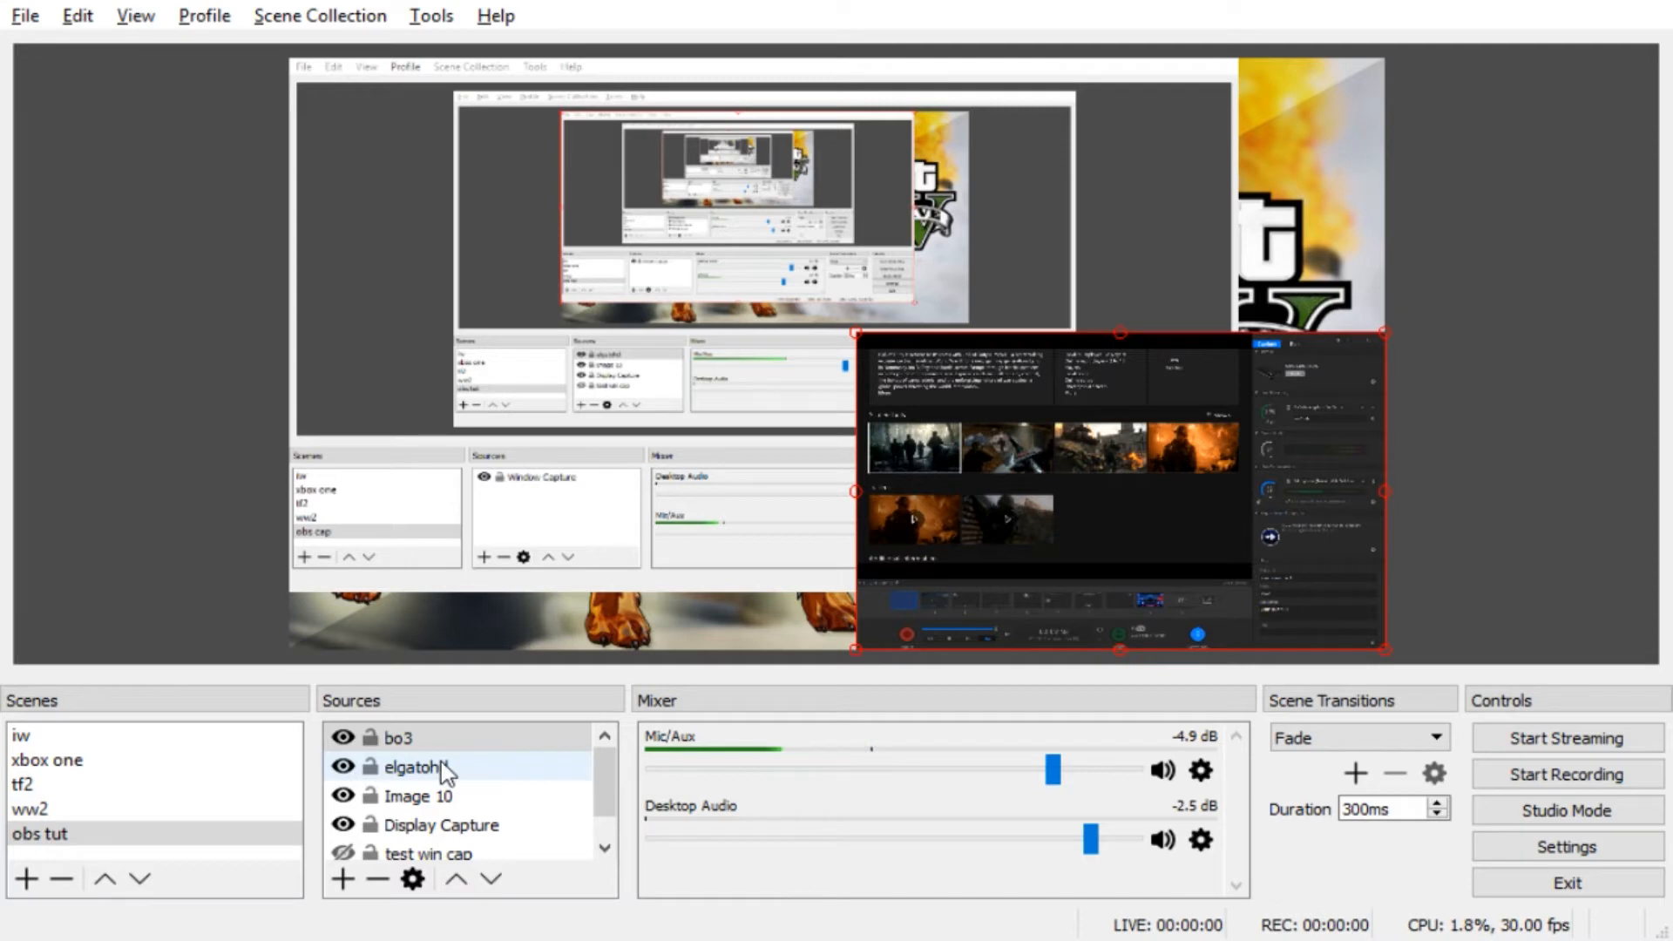
# - Hide the elgatohd source and remove it from the obs tut scene
pyautogui.click(342, 767)
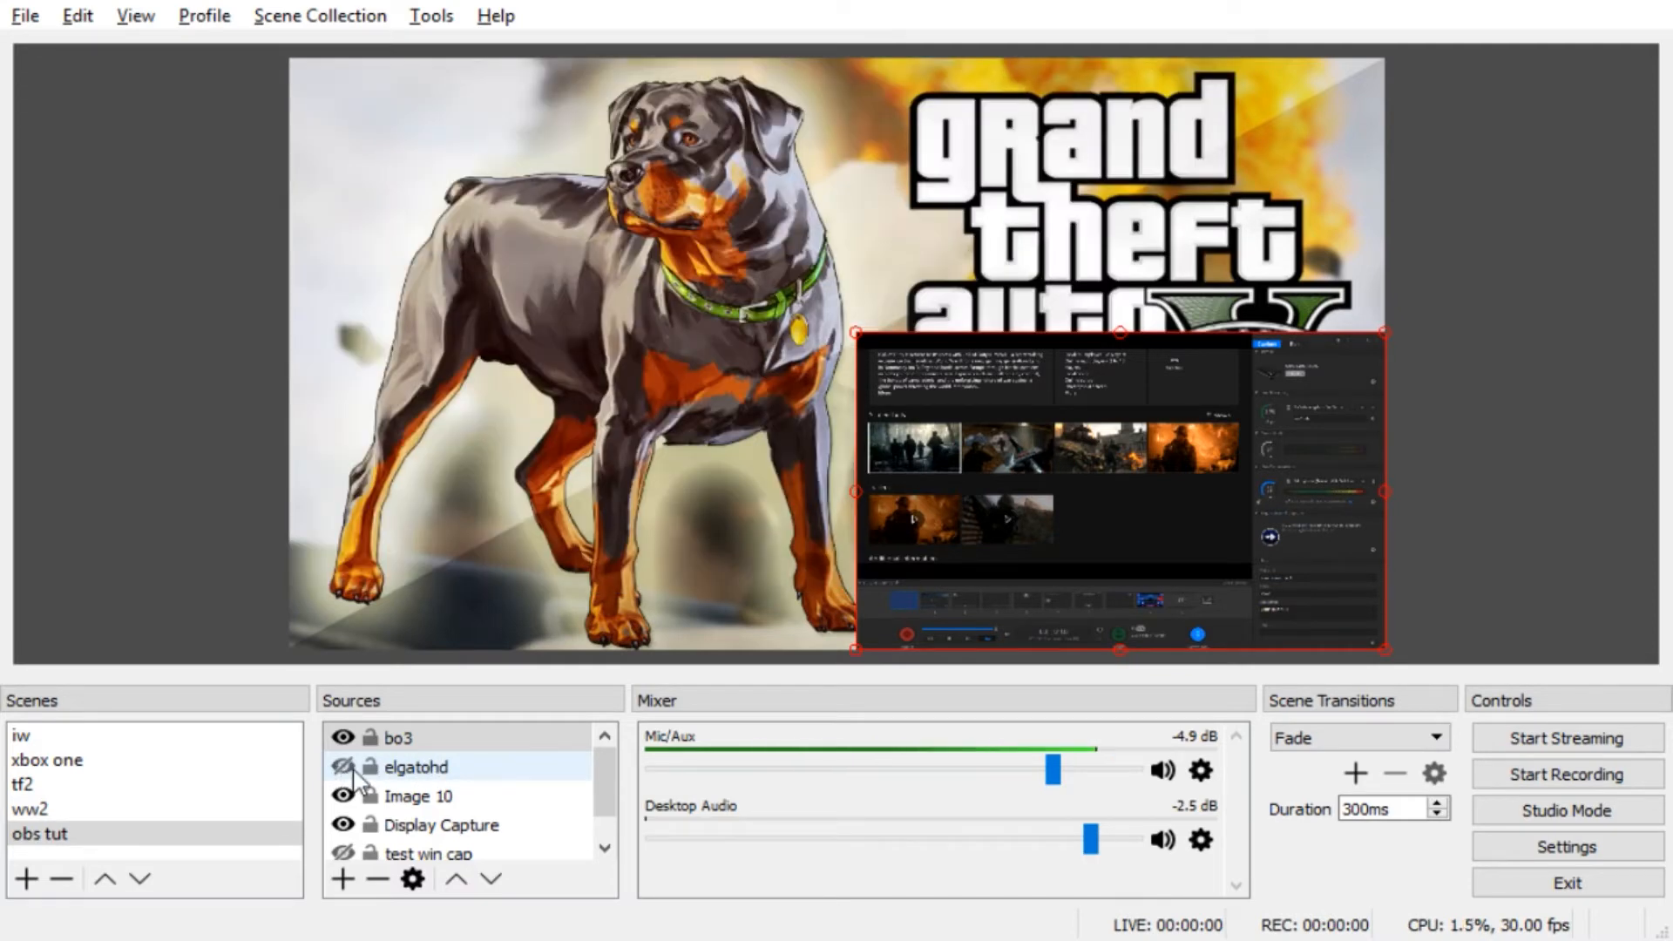
pyautogui.click(428, 773)
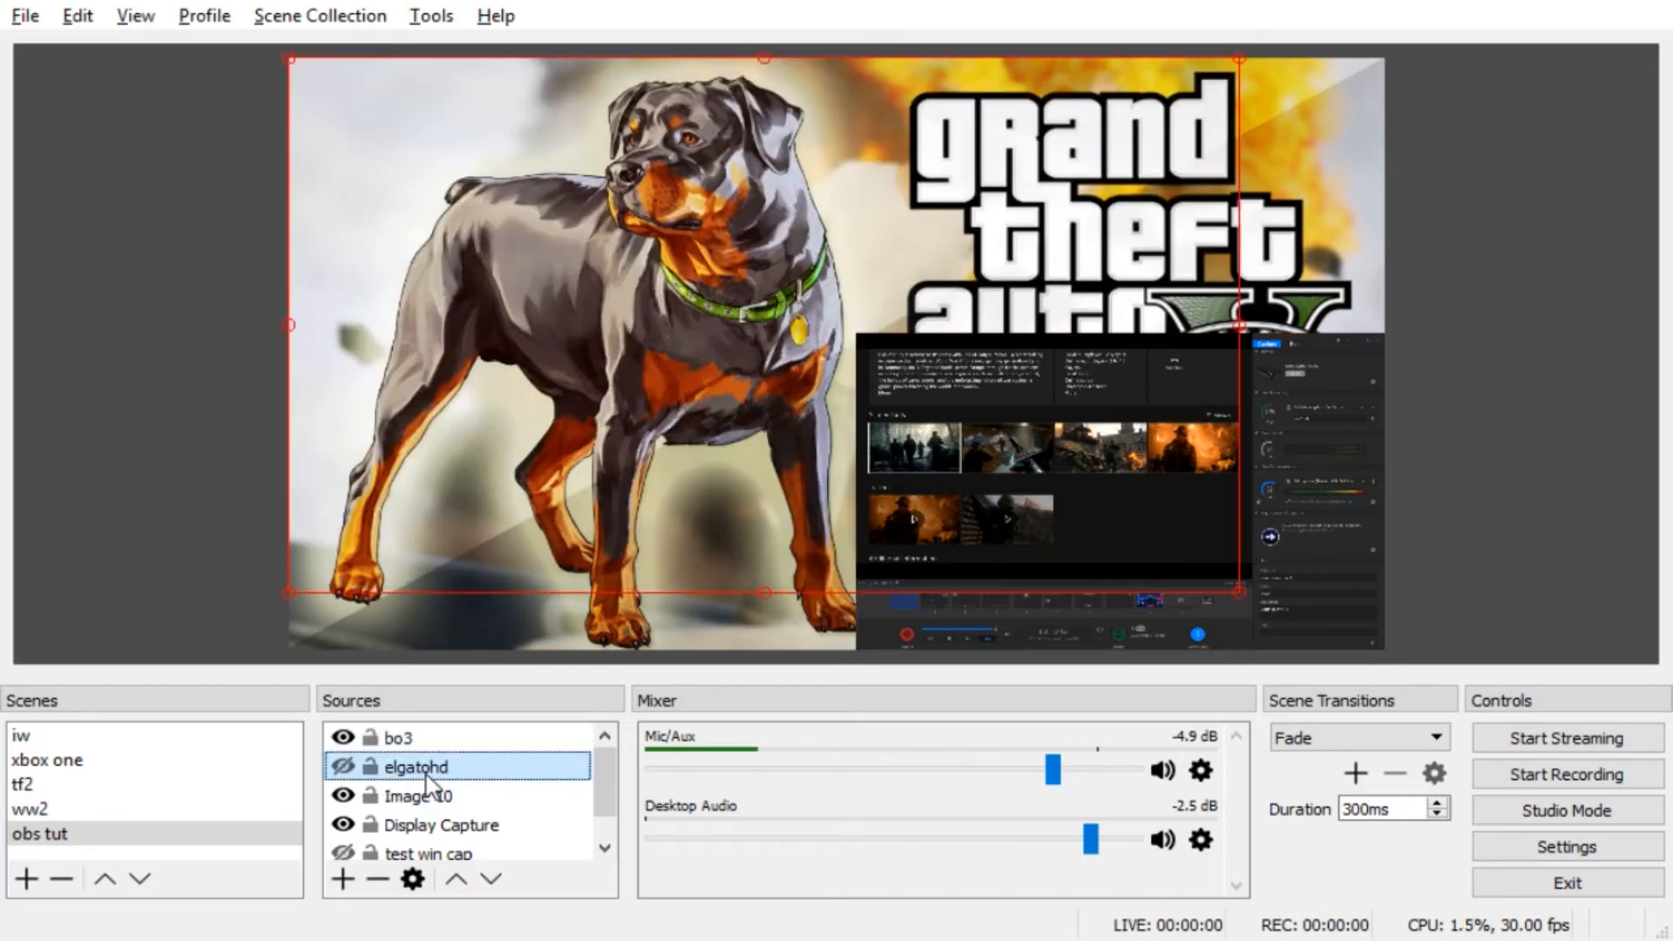
pyautogui.hotkey('alt', 'Tab')
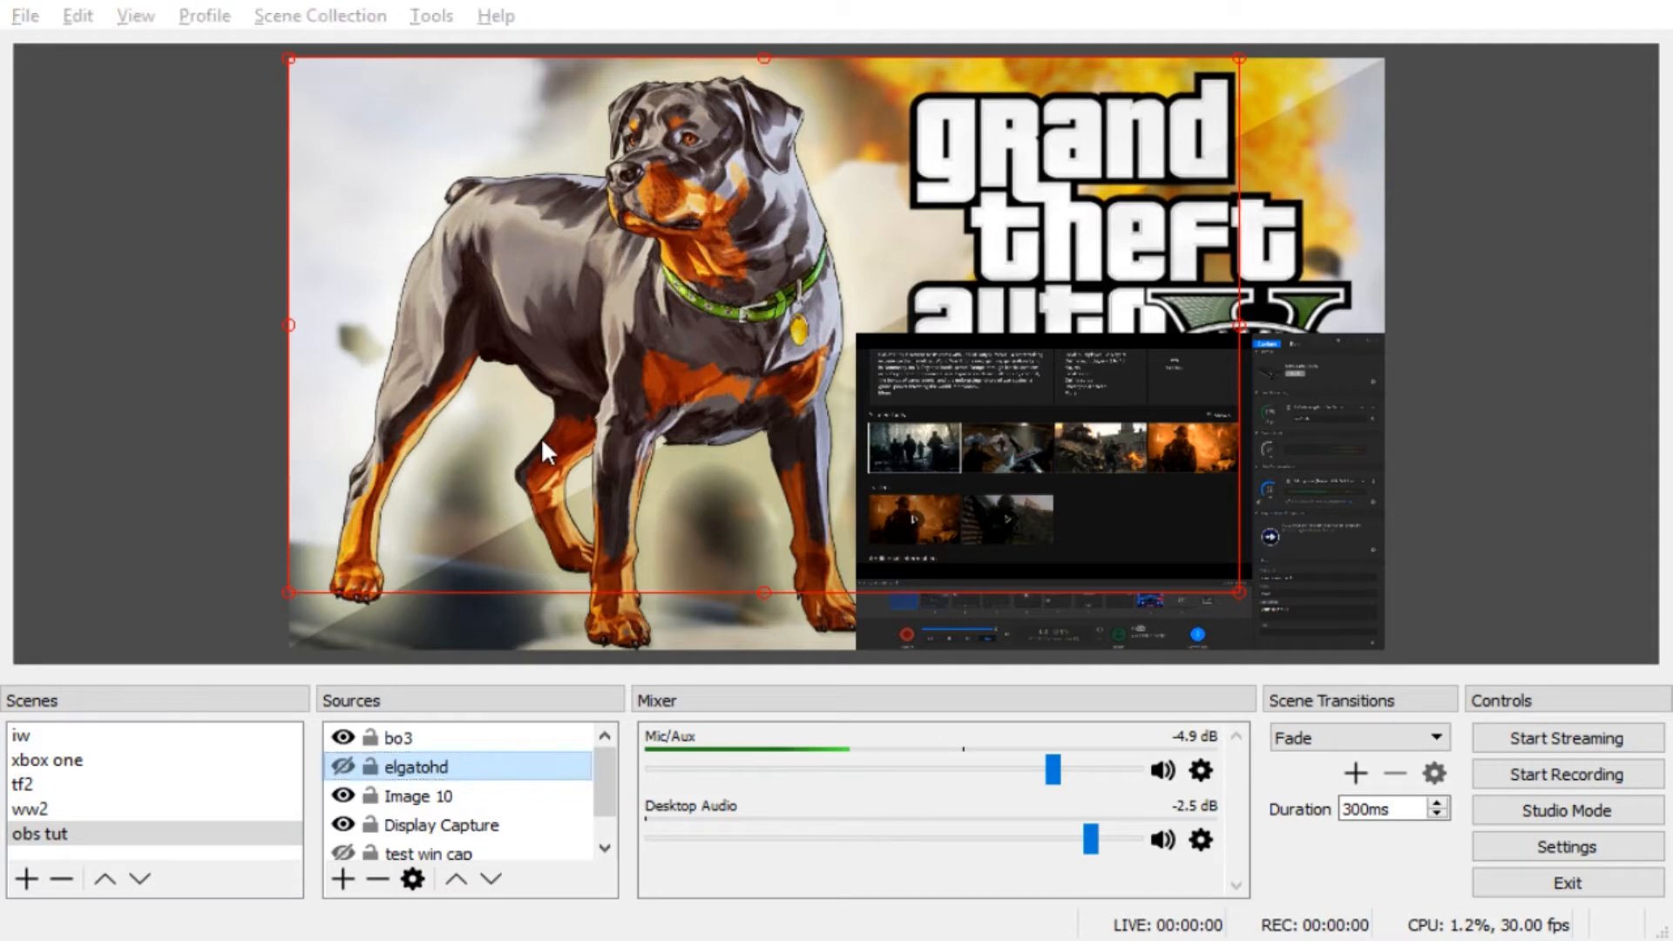
pyautogui.press('Return')
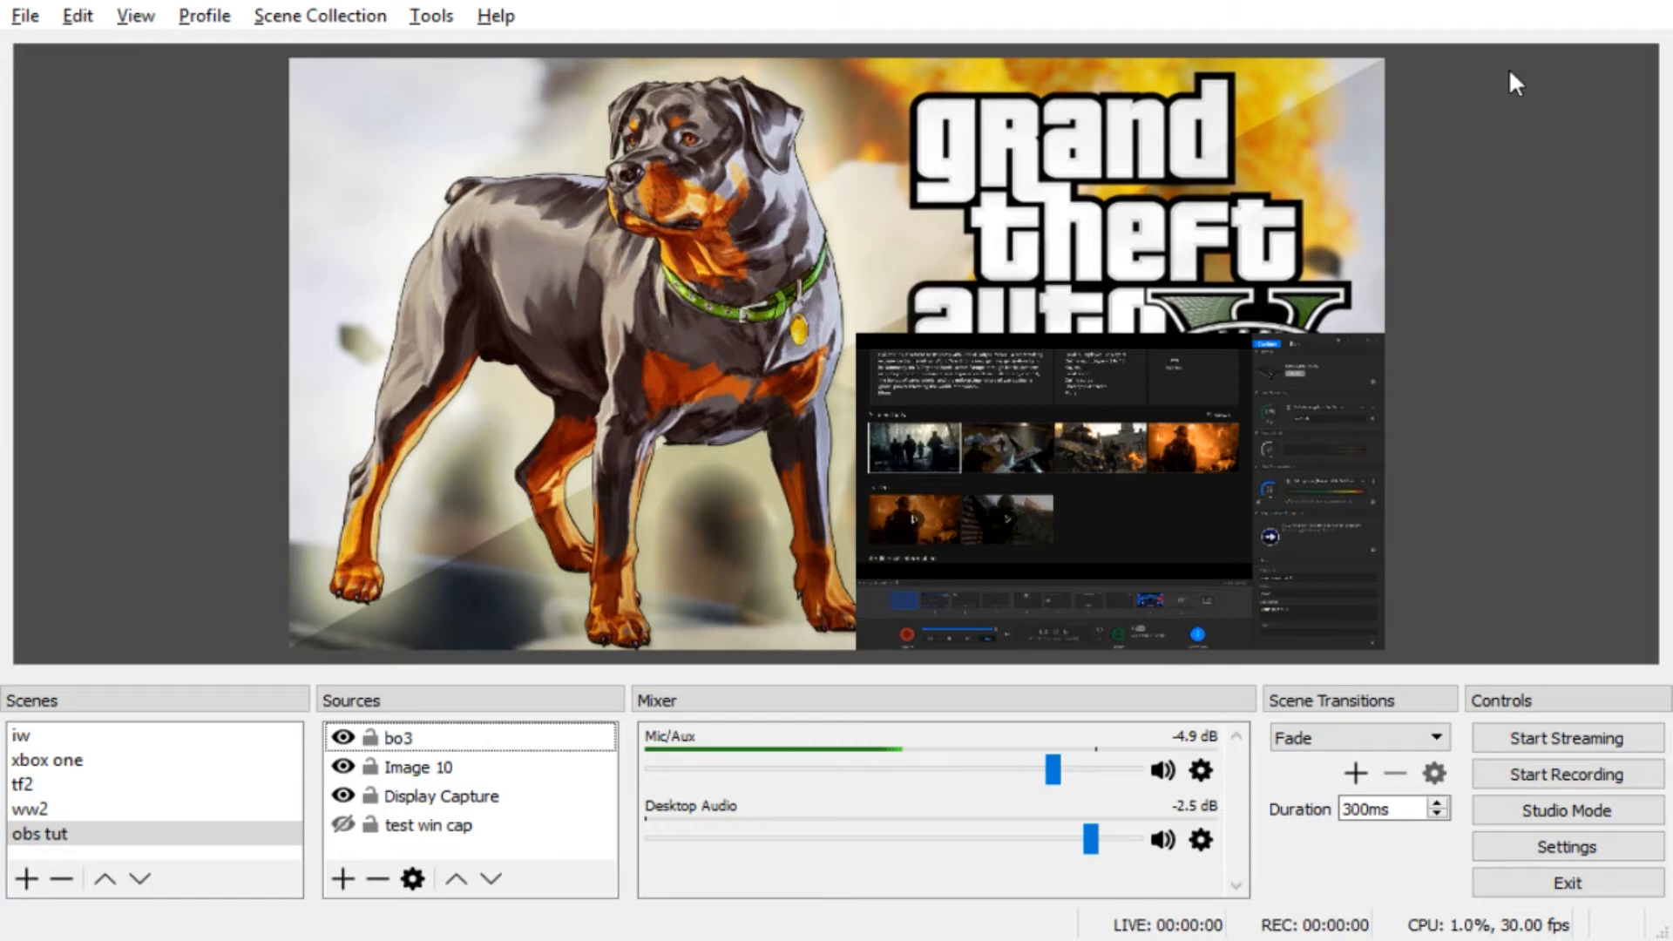
# - Add a Text (GDI+) source to the obs tut scene
pyautogui.click(341, 882)
pyautogui.click(425, 774)
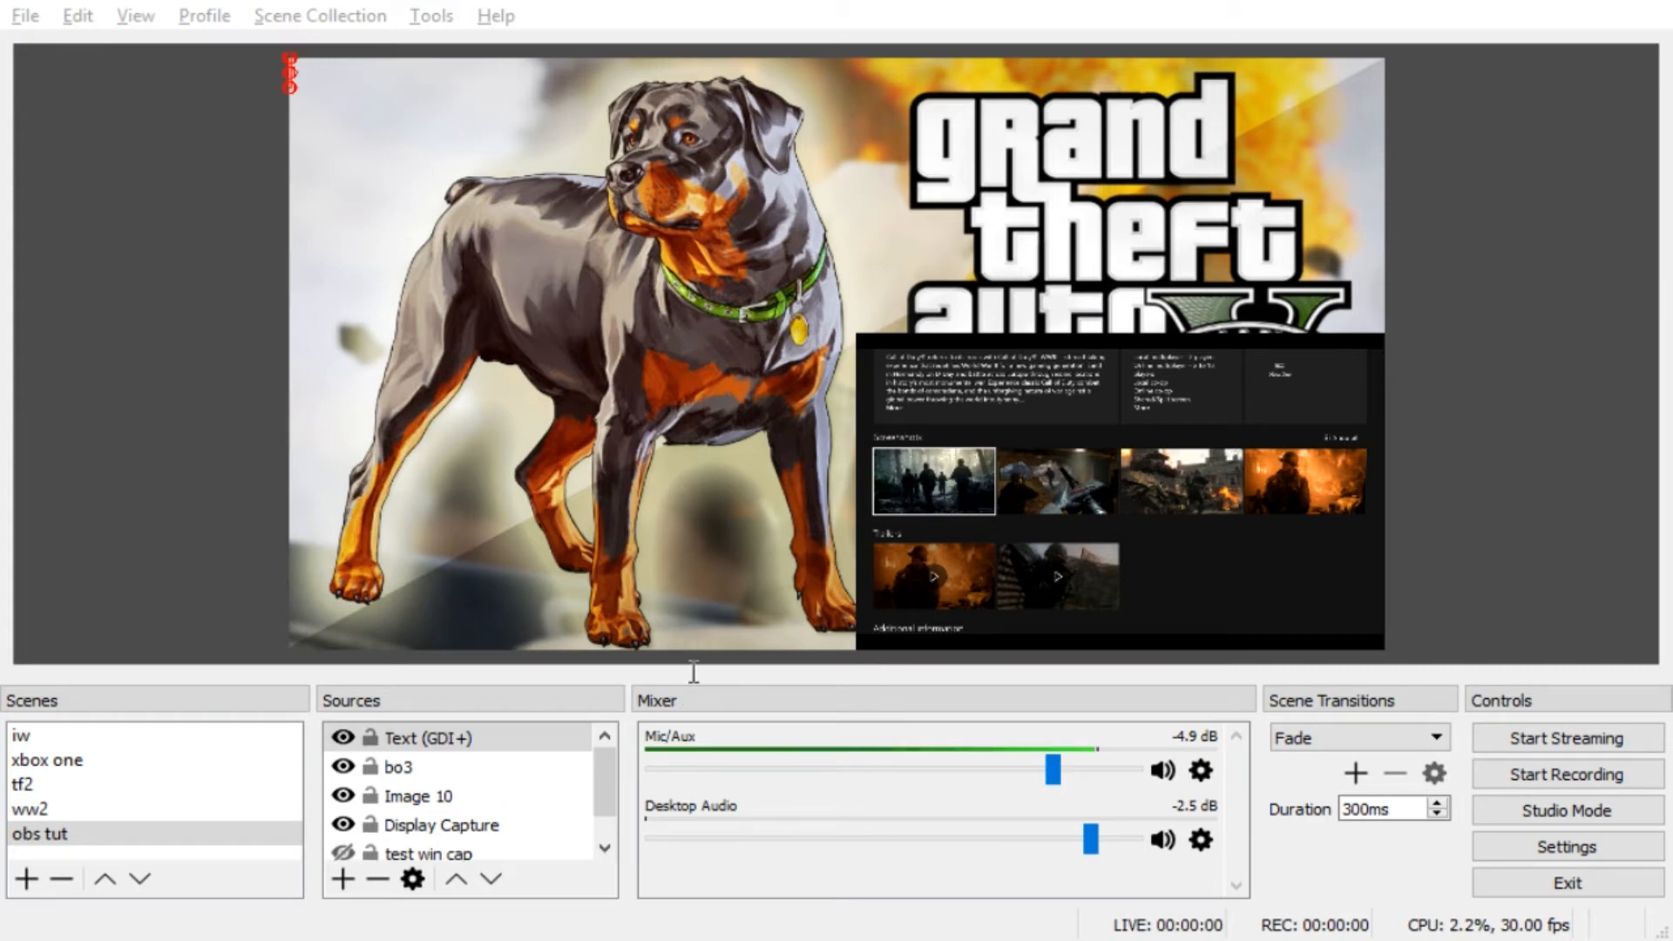
pyautogui.write('Stre')
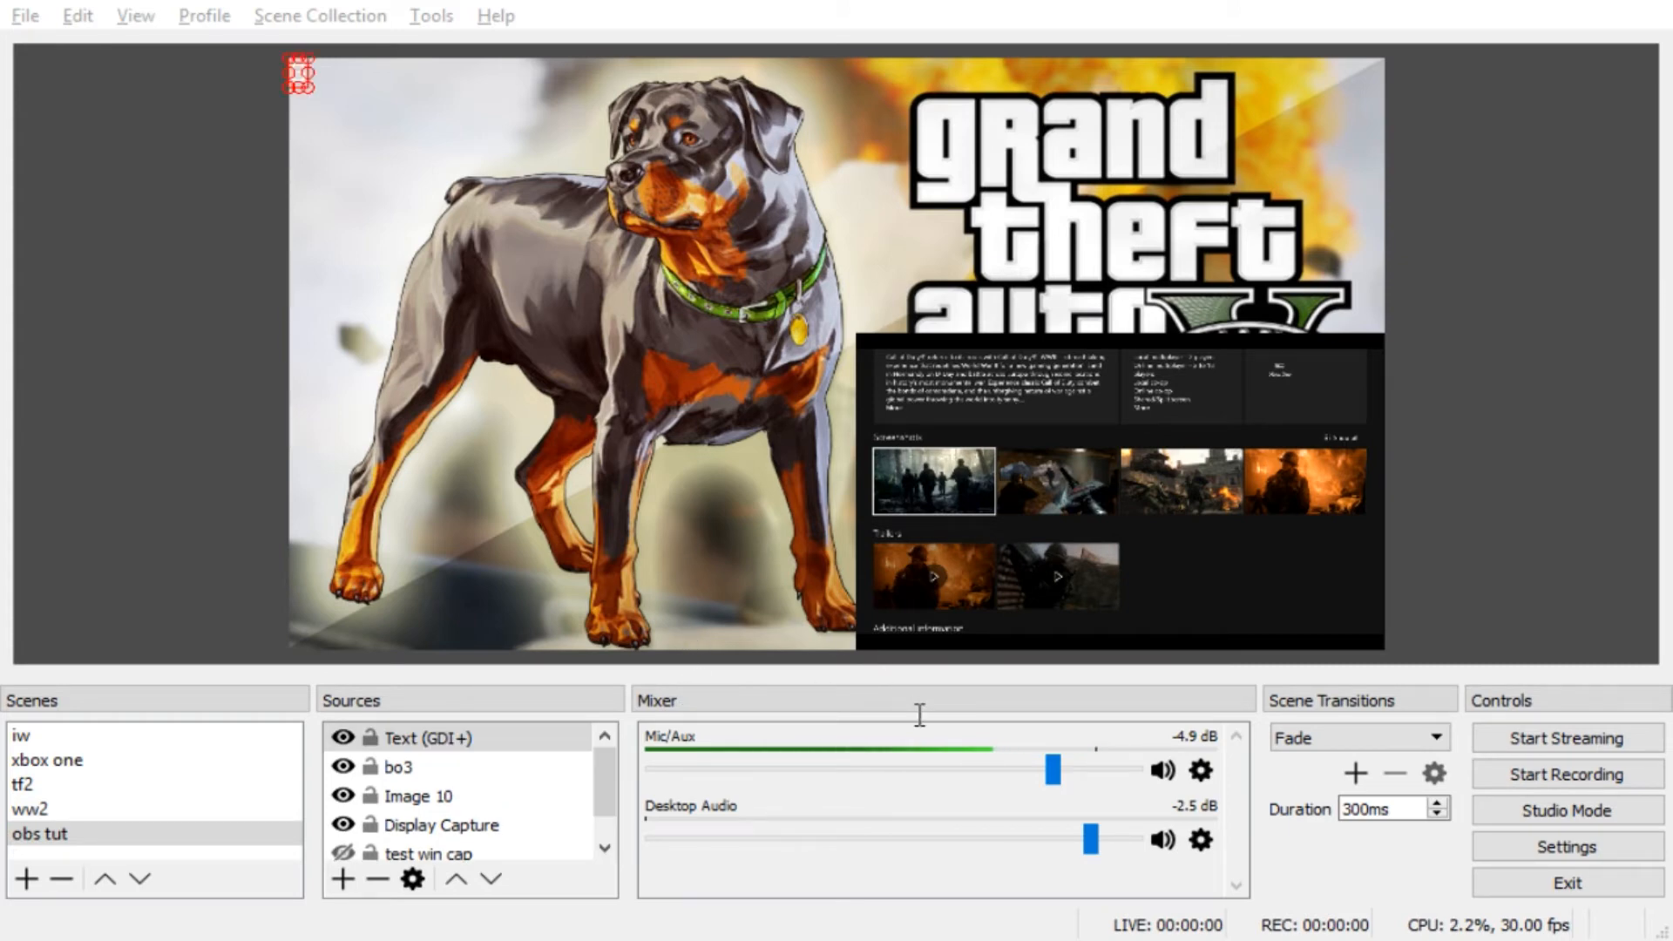
pyautogui.write('am')
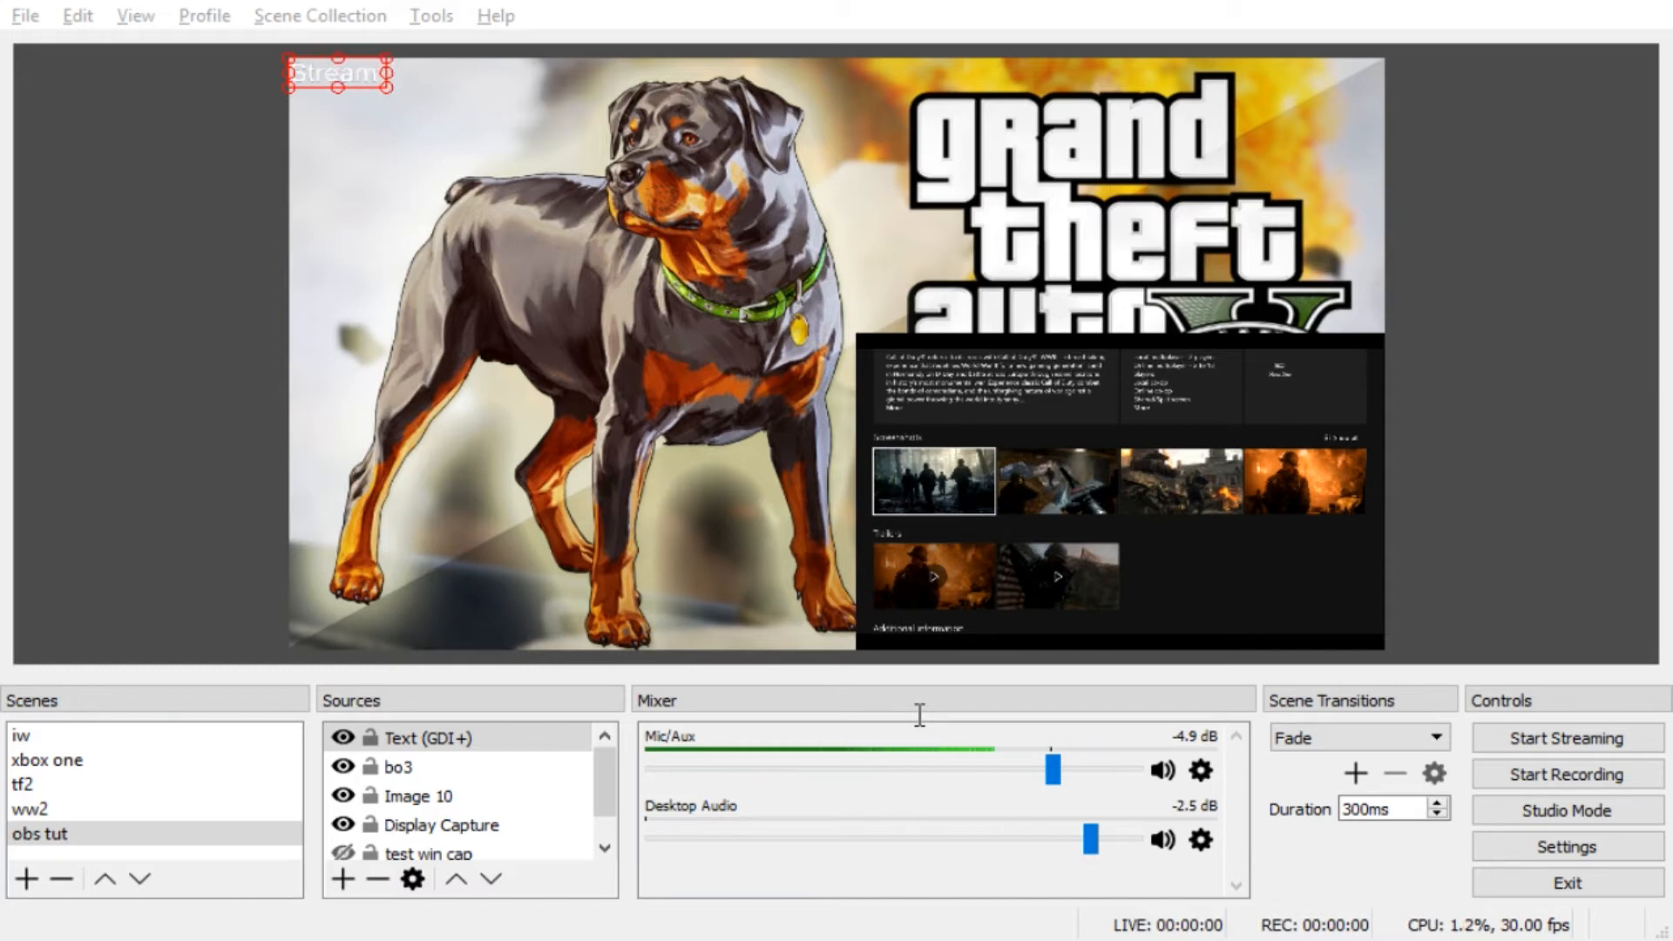
pyautogui.write('Tes')
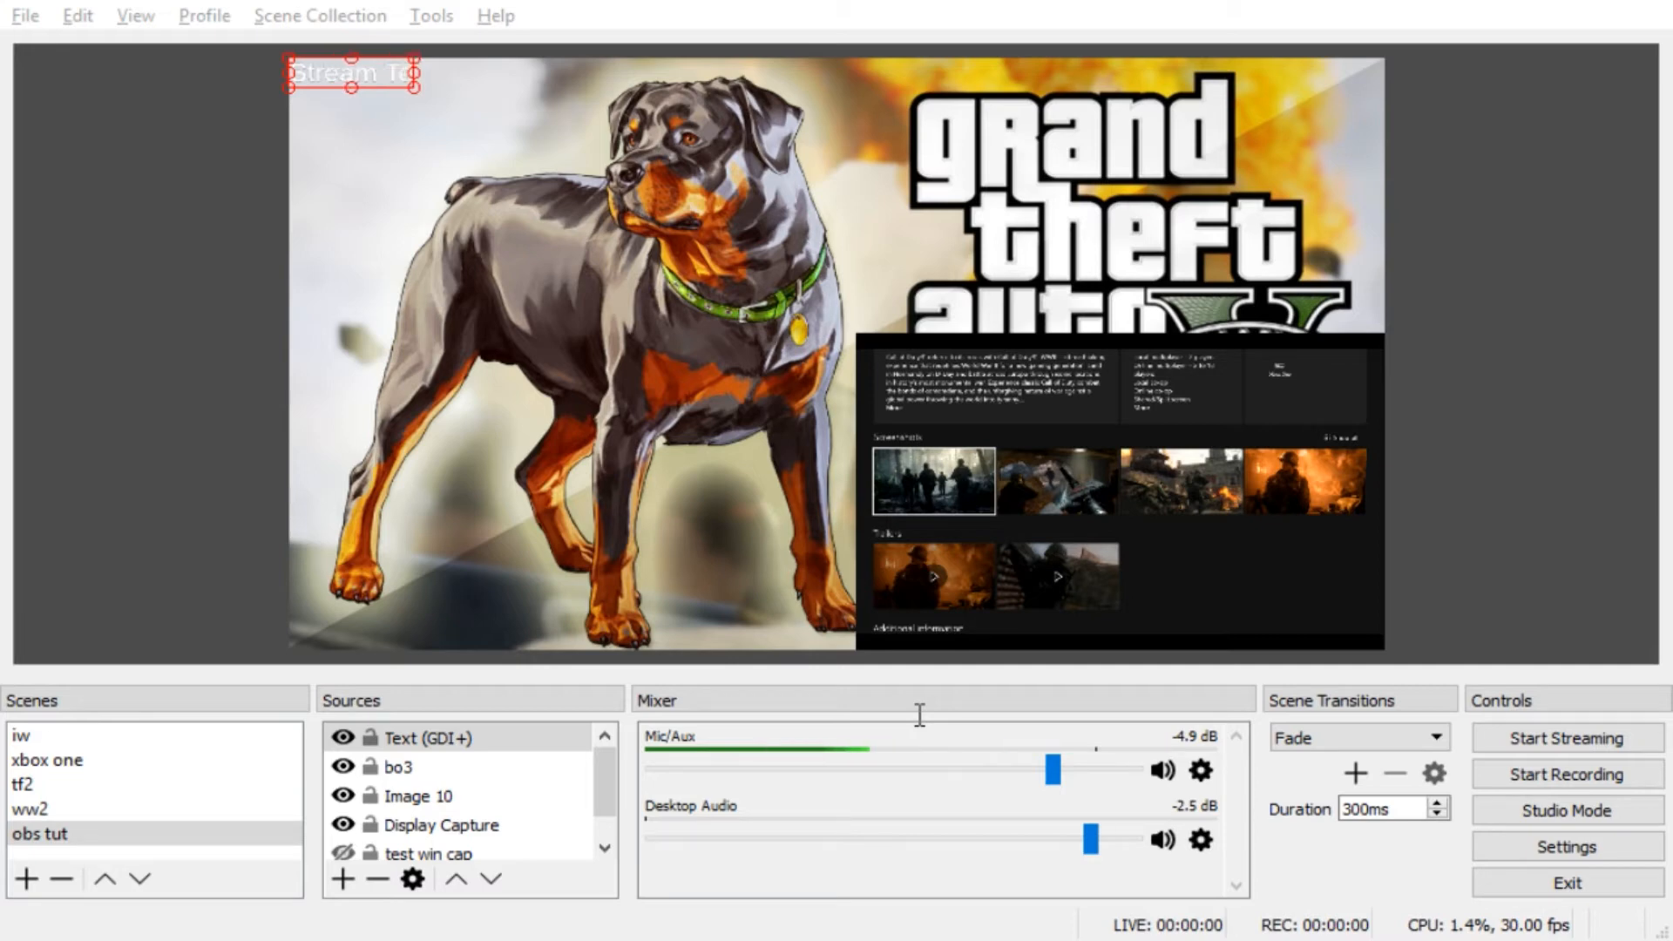
pyautogui.press('BackSpace')
pyautogui.press('BackSpace')
pyautogui.press('BackSpace')
pyautogui.press('BackSpace')
pyautogui.press('BackSpace')
pyautogui.press('BackSpace')
pyautogui.press('BackSpace')
pyautogui.press('BackSpace')
pyautogui.press('BackSpace')
pyautogui.press('BackSpace')
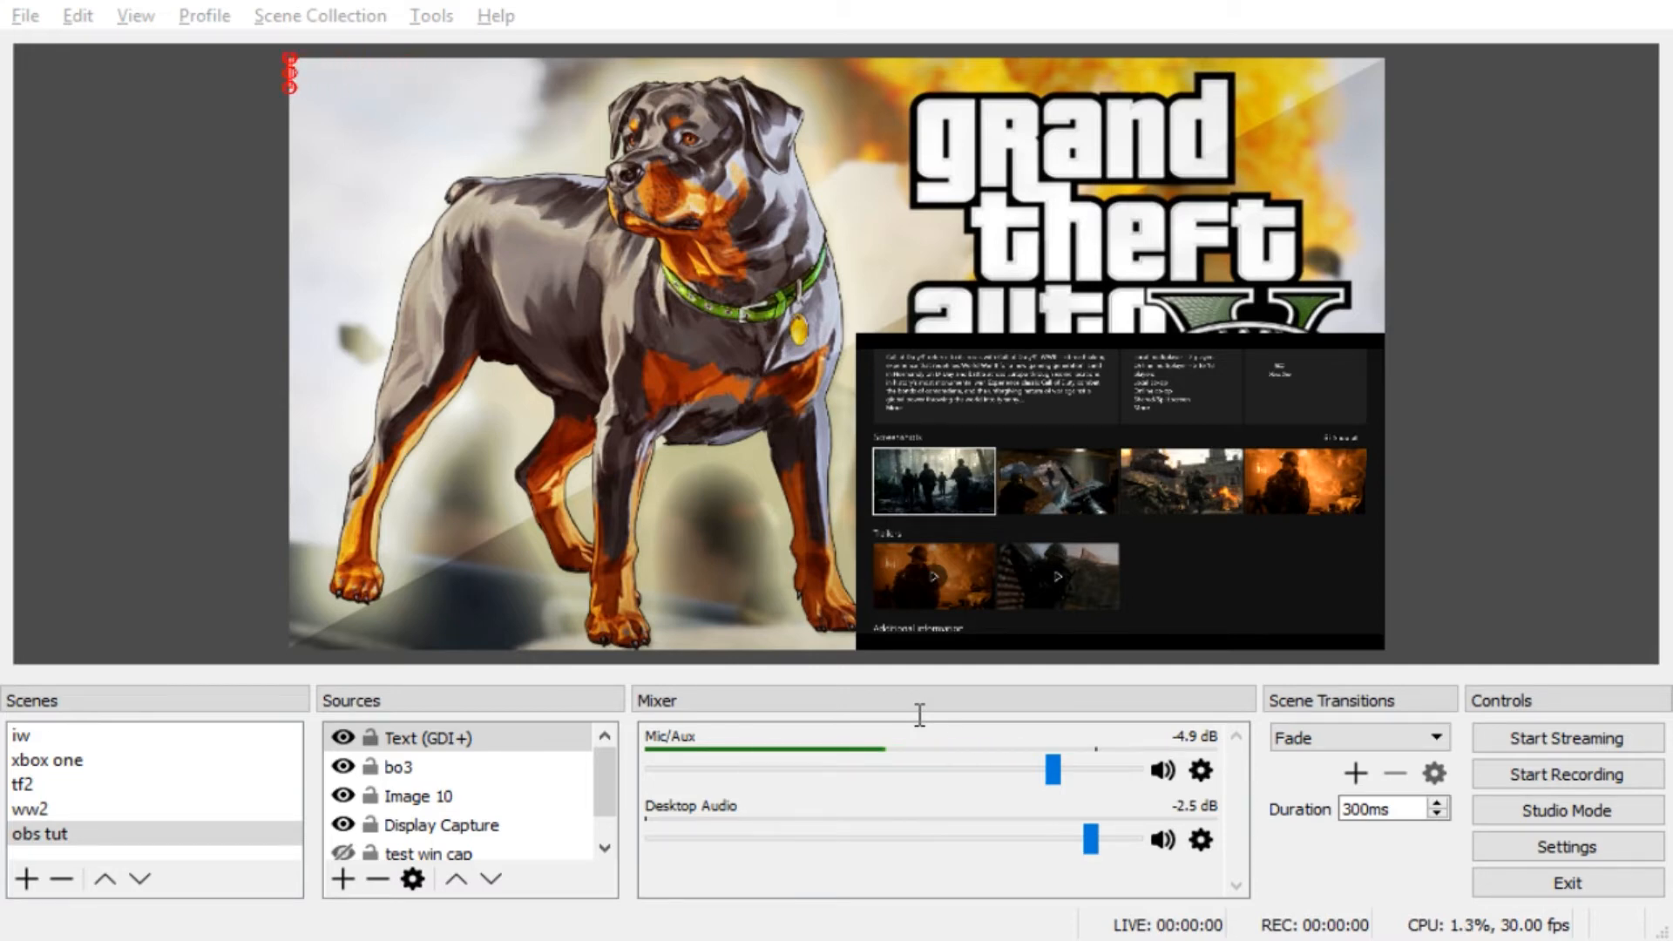
# - Set the text source to read Tut Video in red and enlarge it in the upper-left corner of the canvas
pyautogui.write('Tut V')
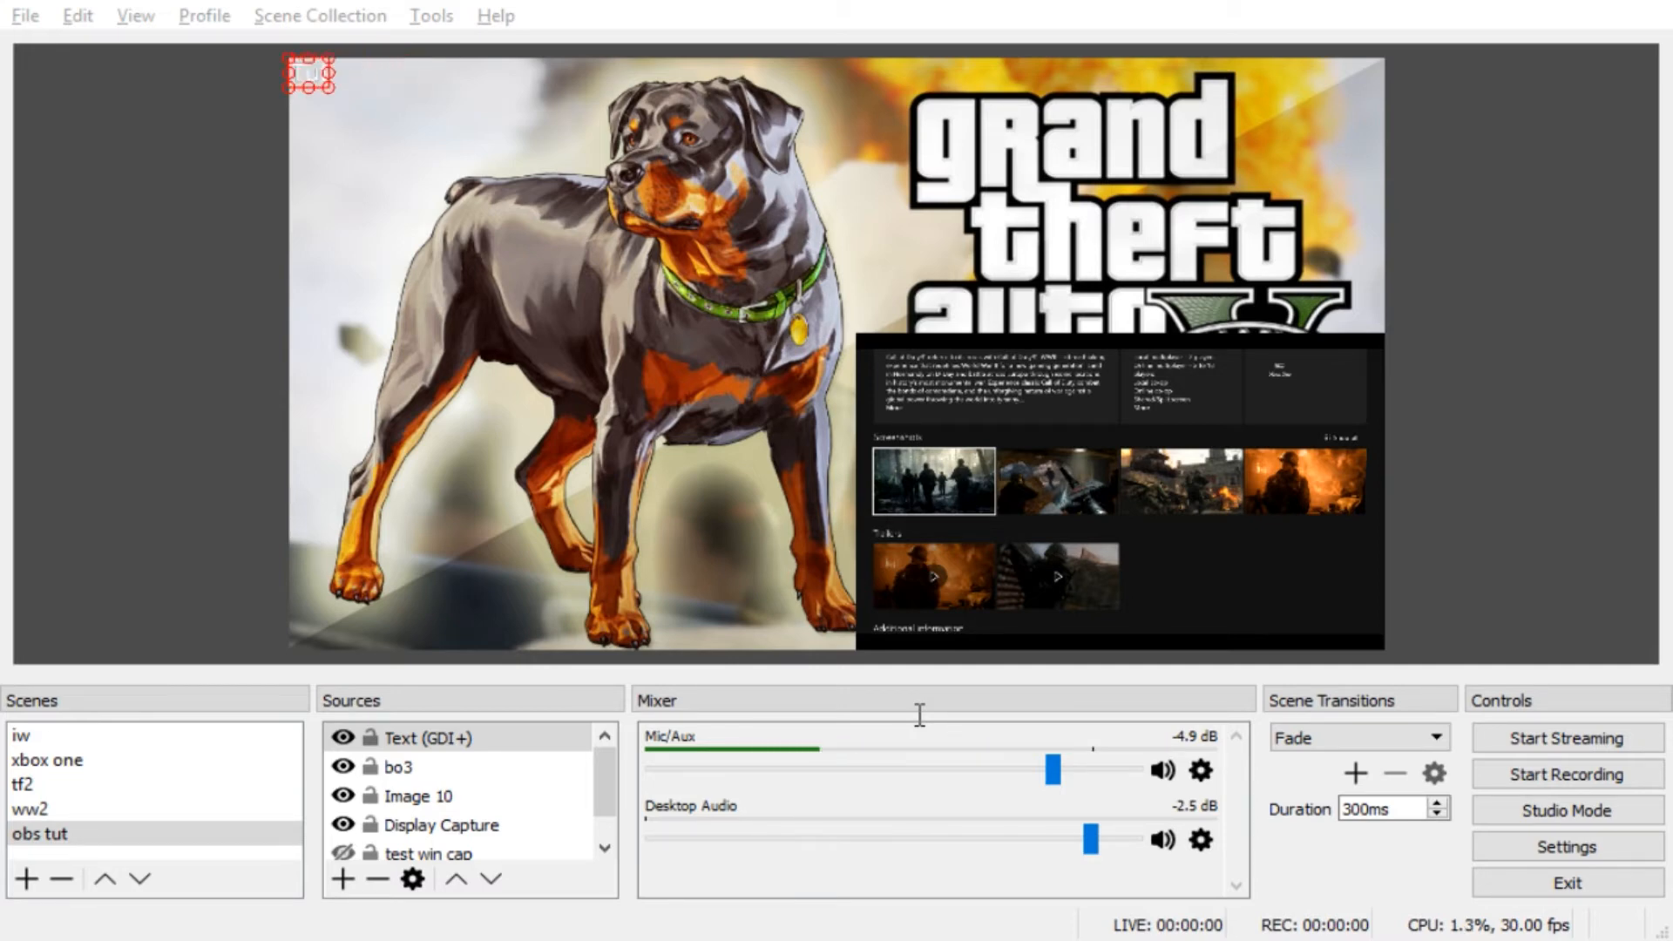
pyautogui.write('ideo')
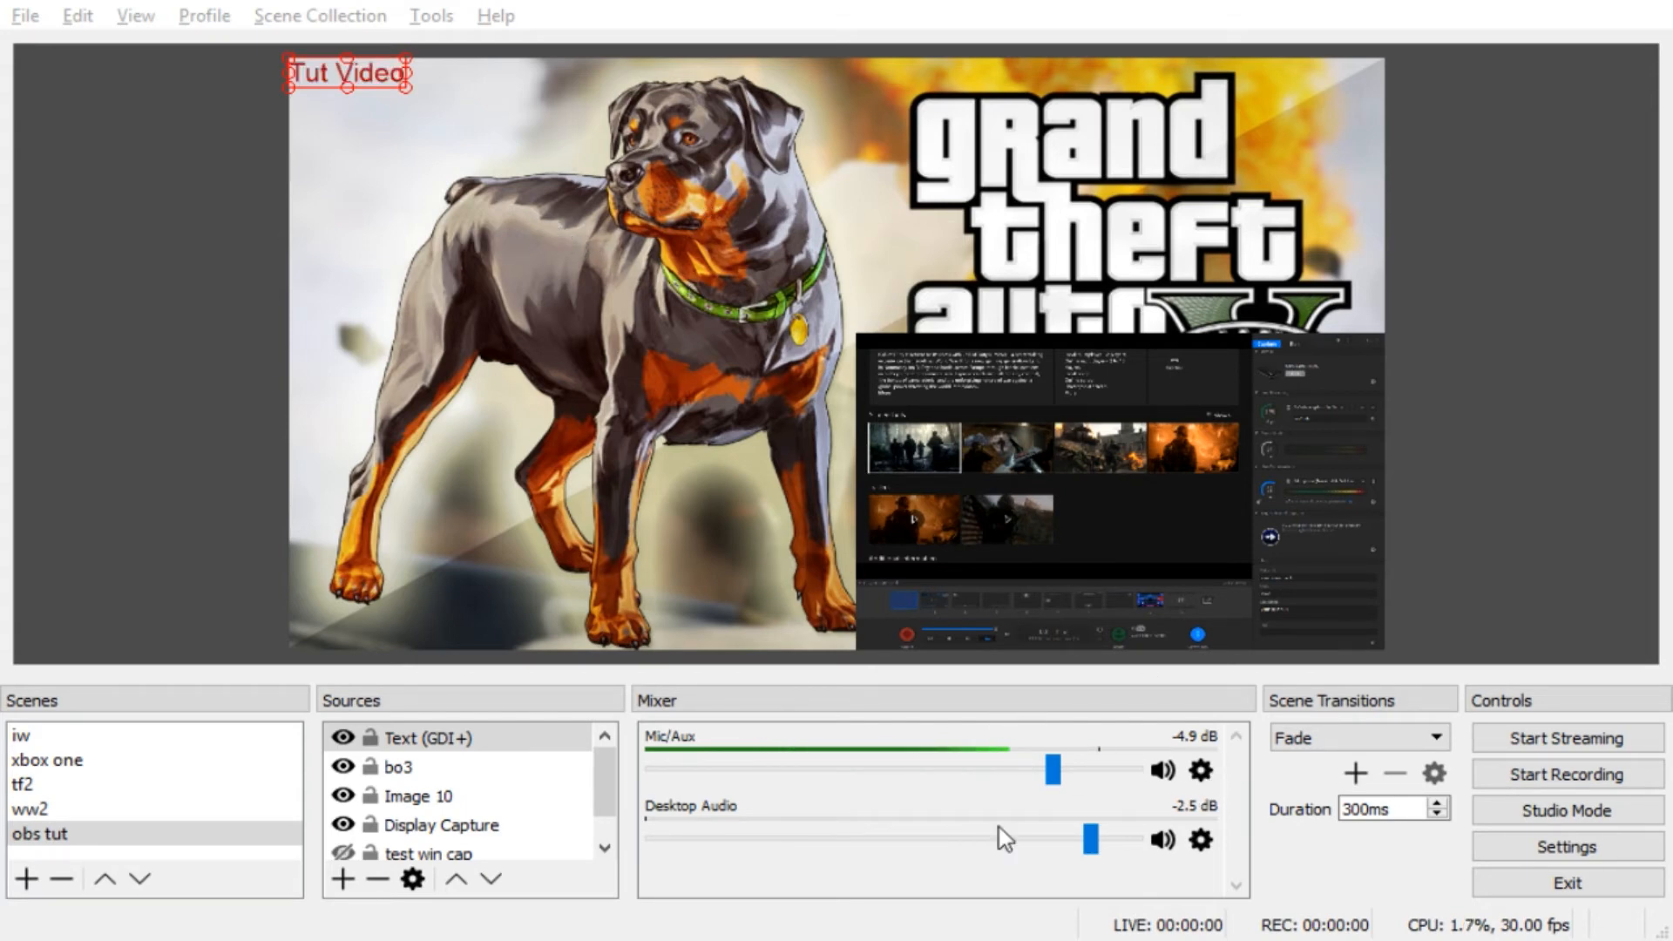
pyautogui.click(1162, 844)
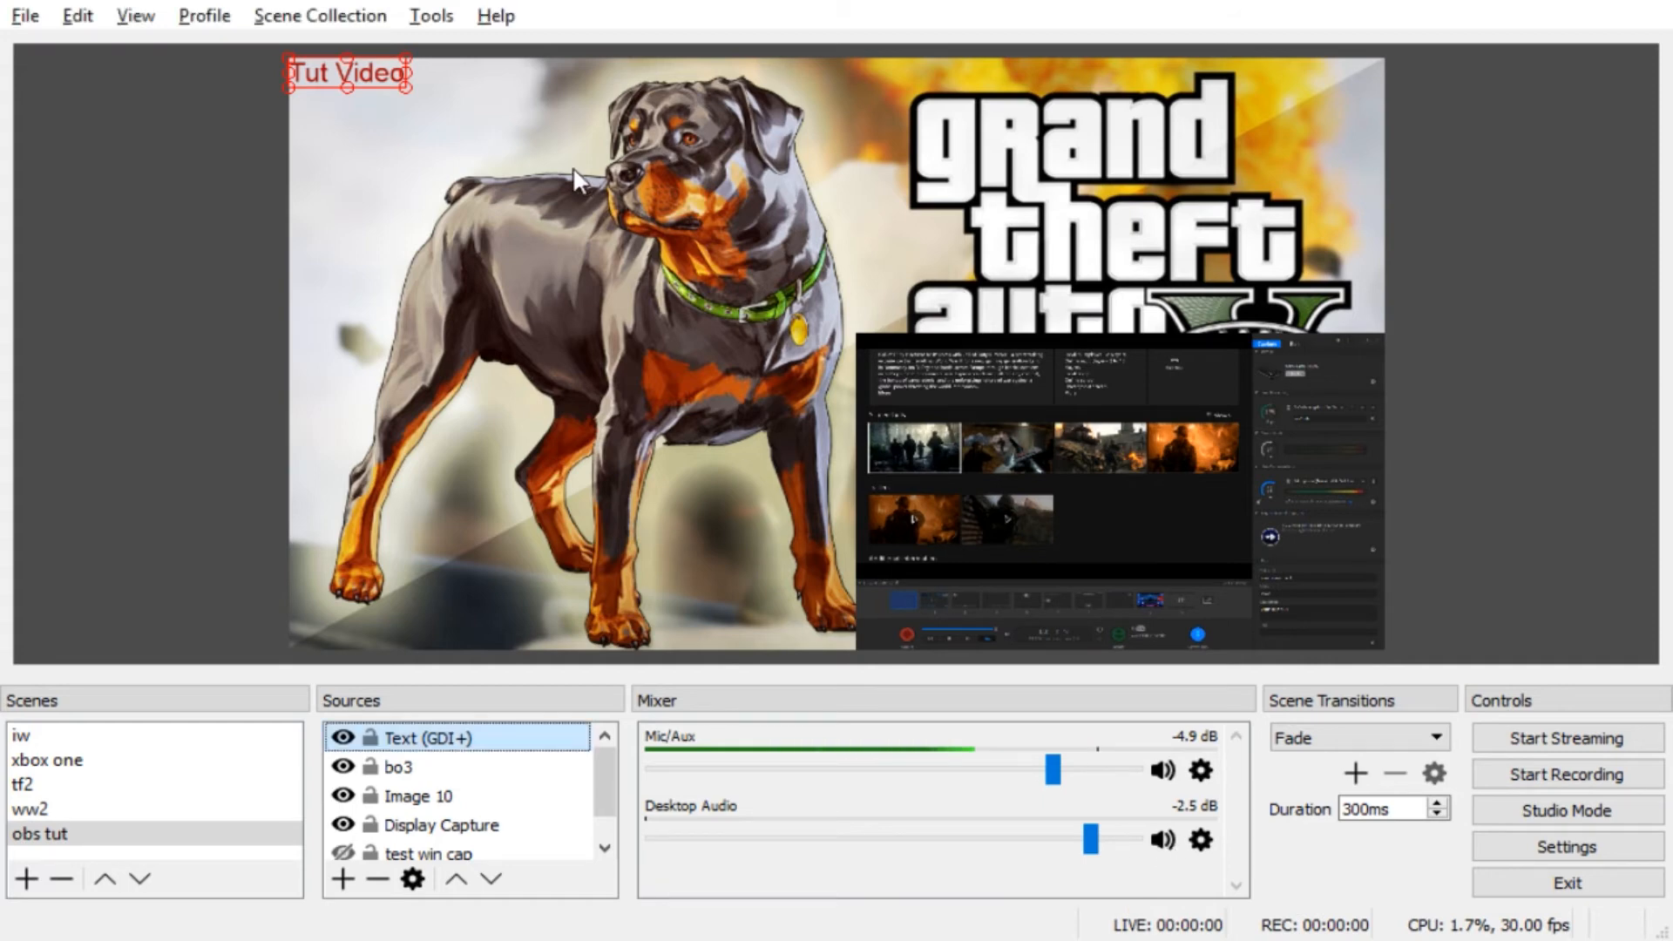
pyautogui.moveTo(410, 92); pyautogui.dragTo(679, 157)
pyautogui.moveTo(520, 155); pyautogui.dragTo(598, 174)
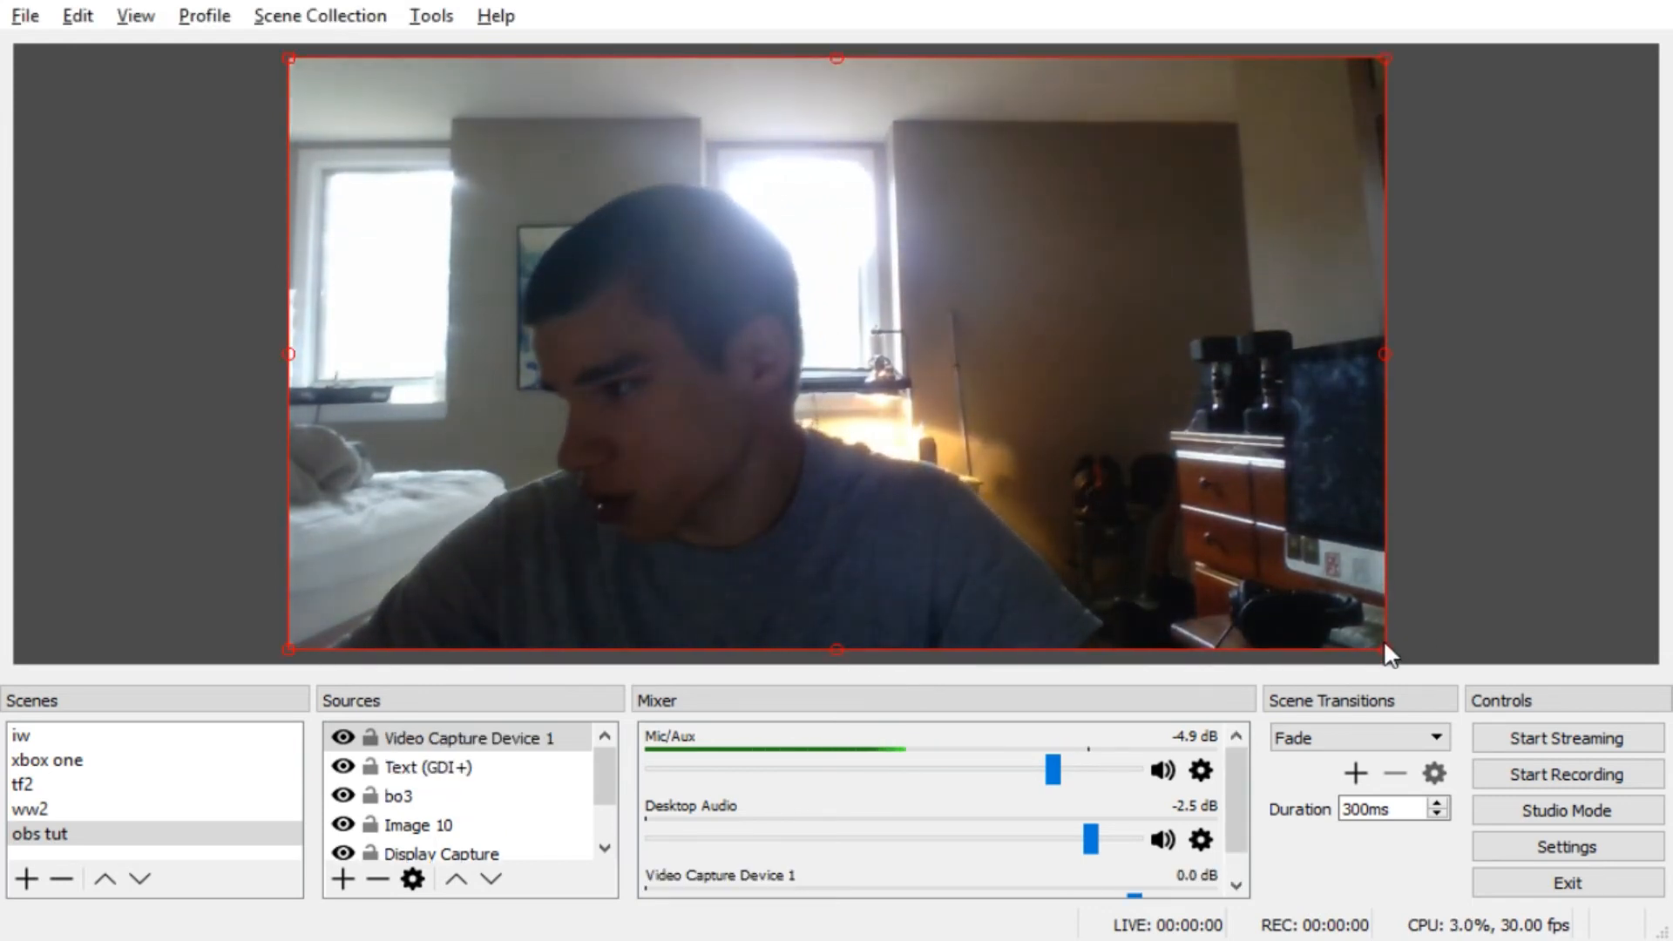
# - Shrink the webcam's Video Capture Device 1 and place it in the lower-left corner of the canvas
pyautogui.moveTo(1386, 650); pyautogui.dragTo(509, 589)
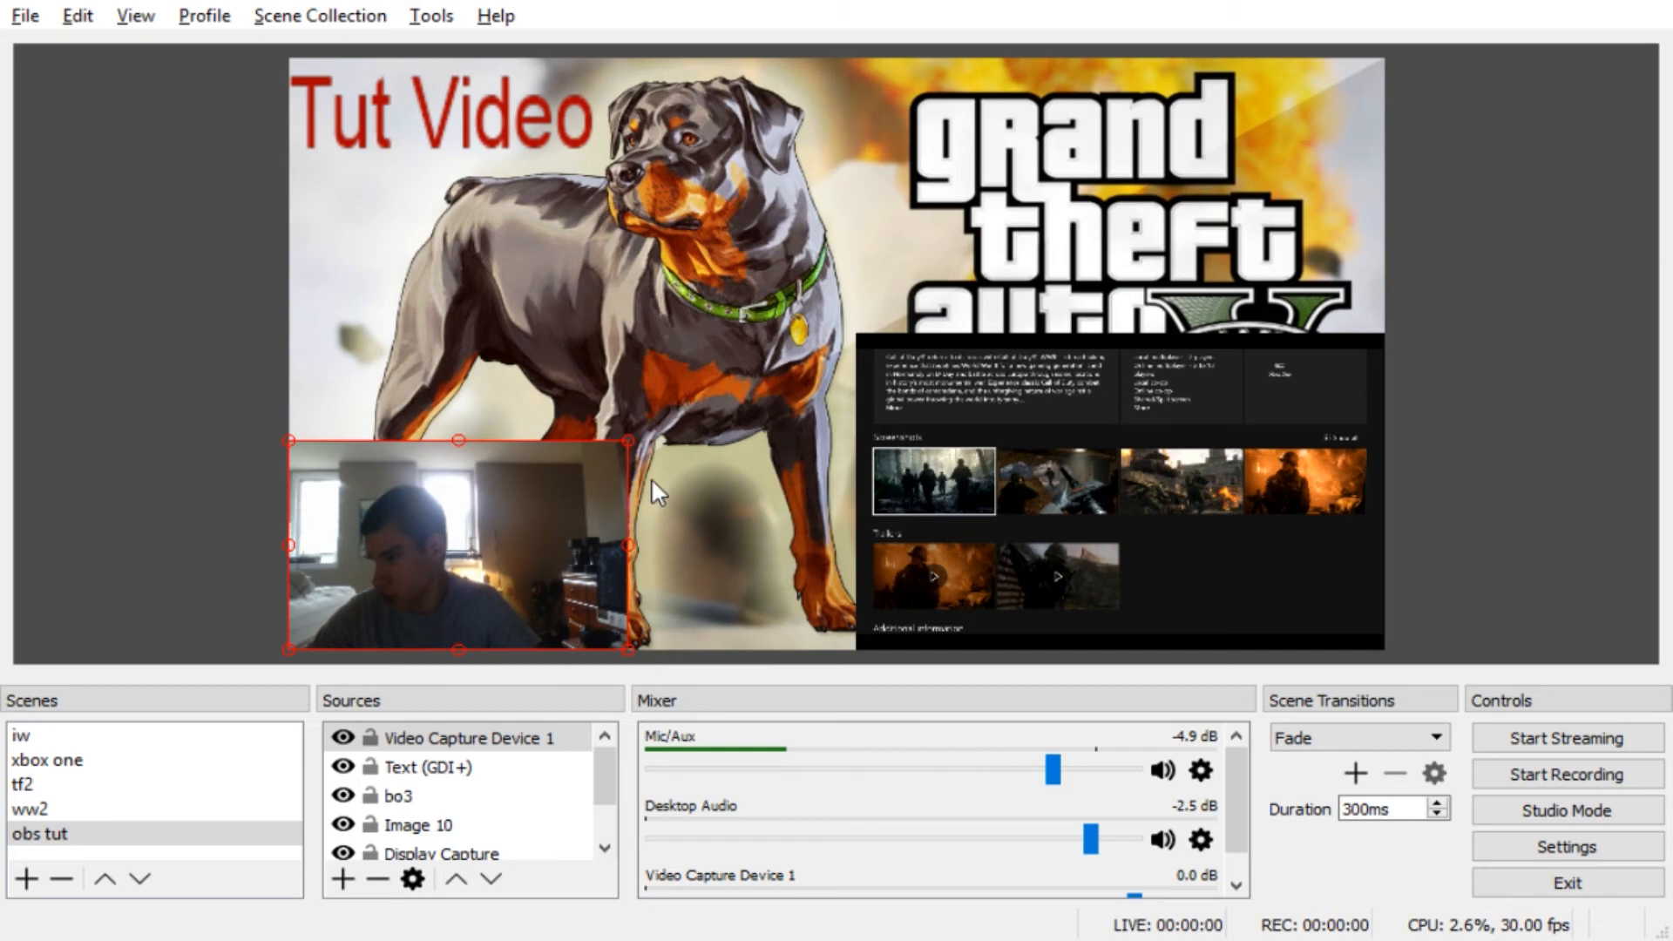